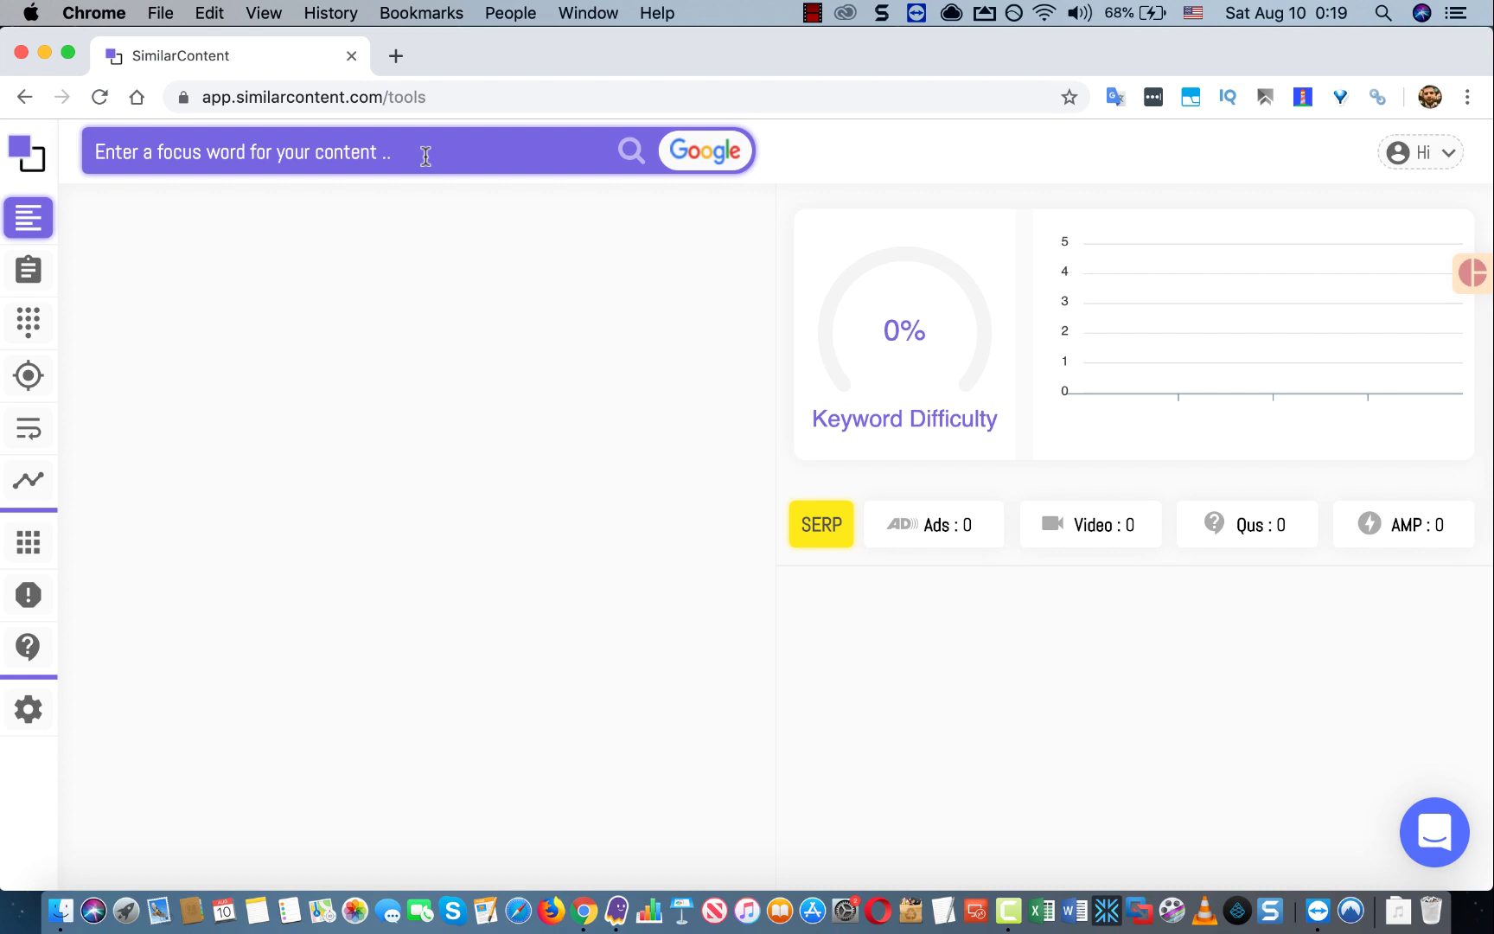
Step: Research 'online marketing' (51.4% difficulty) and copy the second-ranked article's URL
{"action": "type", "text": "online "}
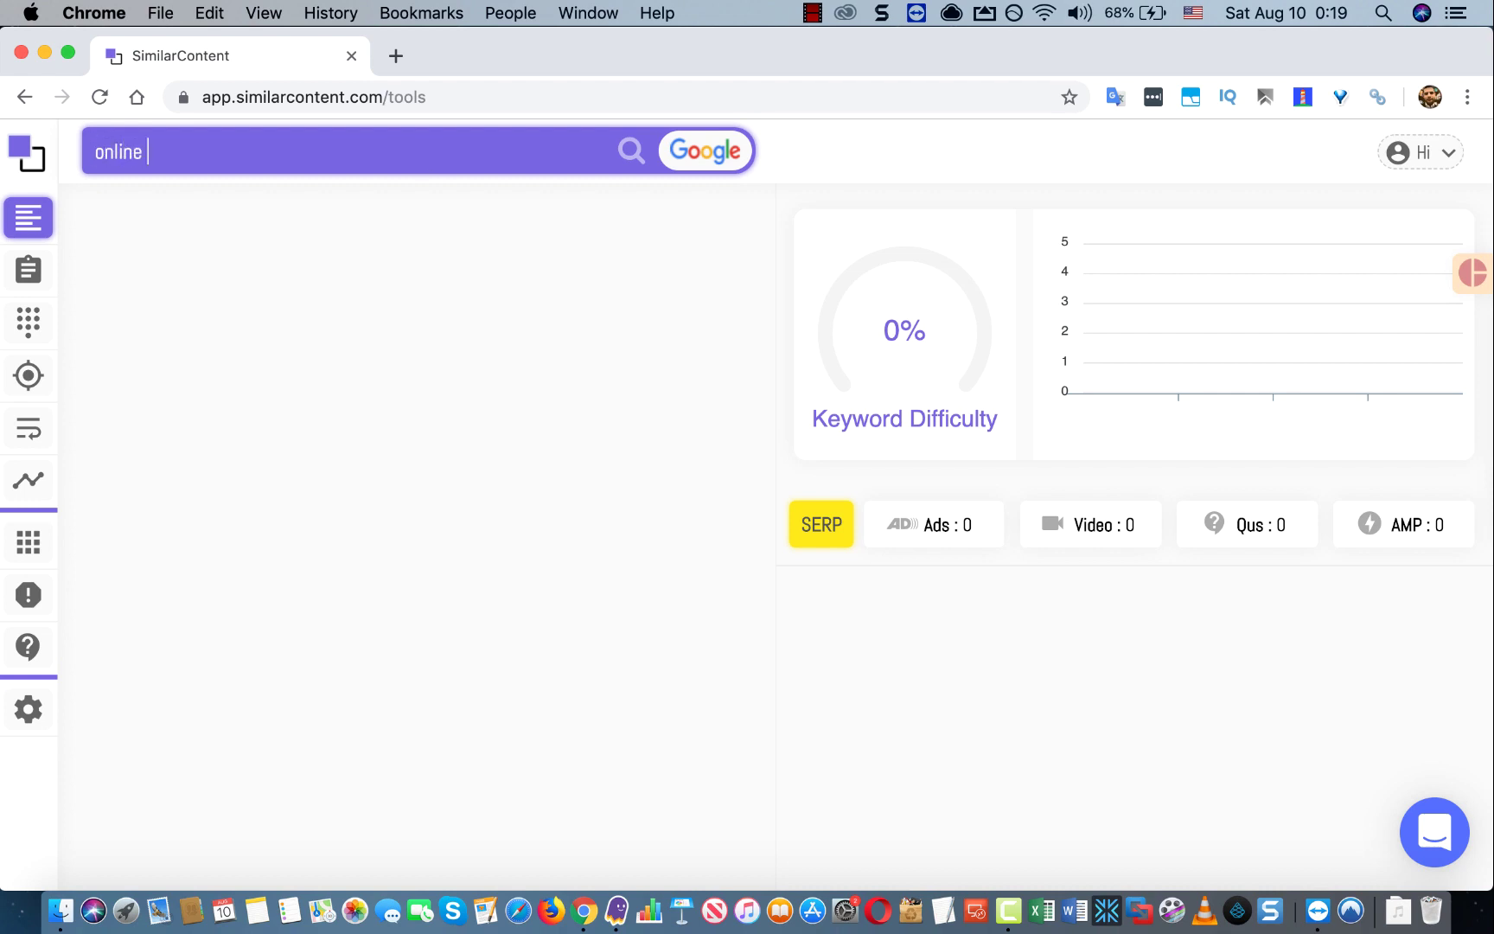
{"action": "type", "text": "marketing"}
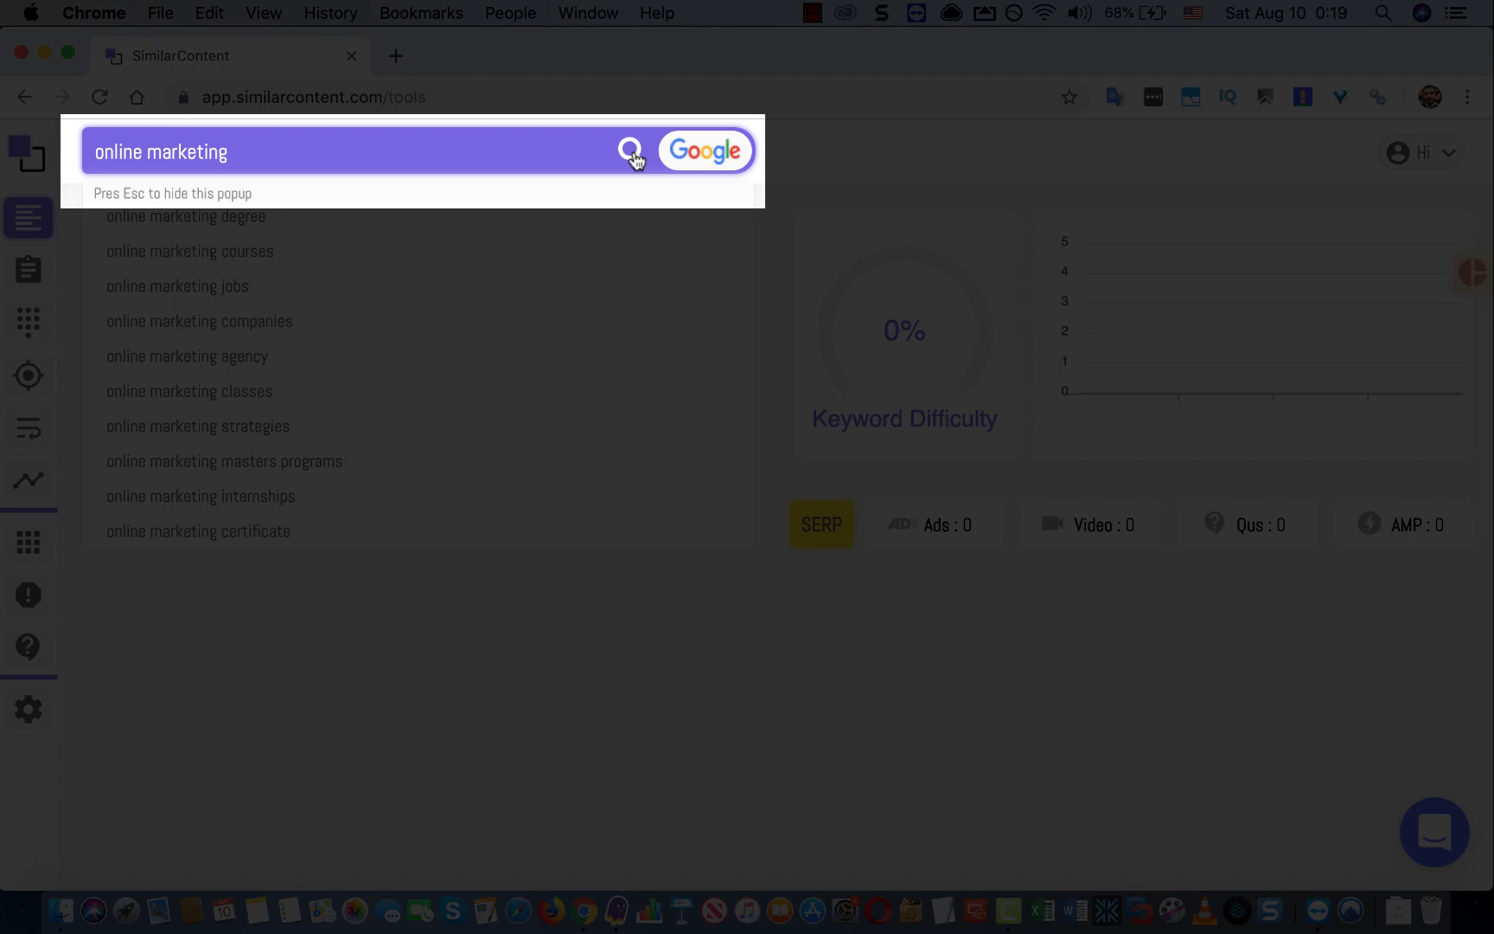
{"action": "left_click", "coordinate": [632, 153]}
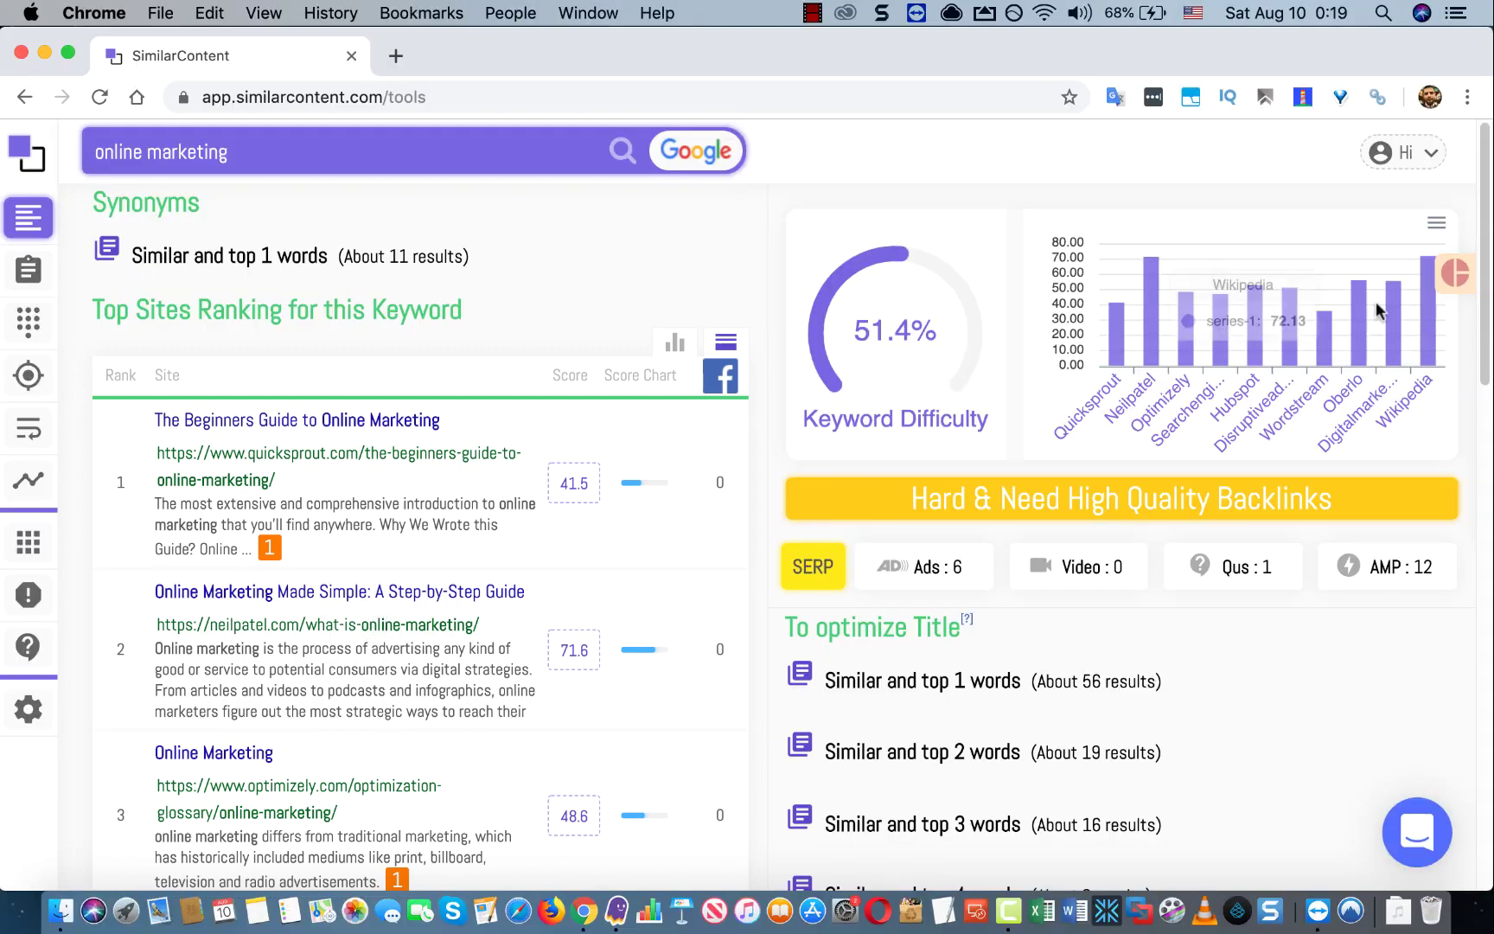
{"action": "left_click_drag", "start_coordinate": [362, 624], "coordinate": [396, 625]}
{"action": "triple_click", "coordinate": [396, 625]}
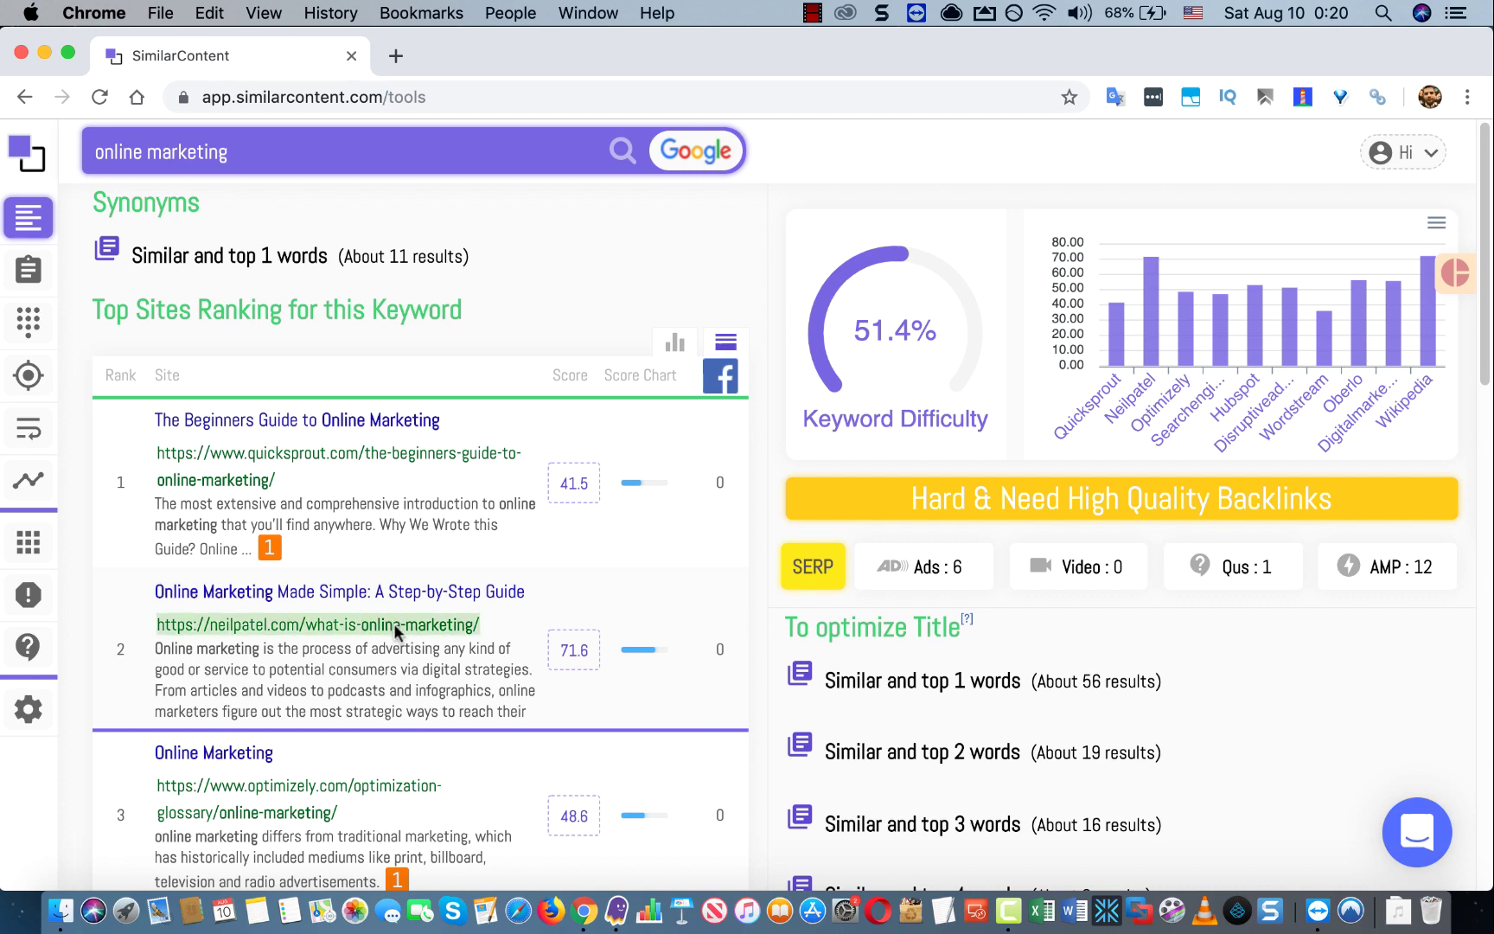
{"action": "right_click", "coordinate": [395, 625]}
{"action": "left_click", "coordinate": [428, 591]}
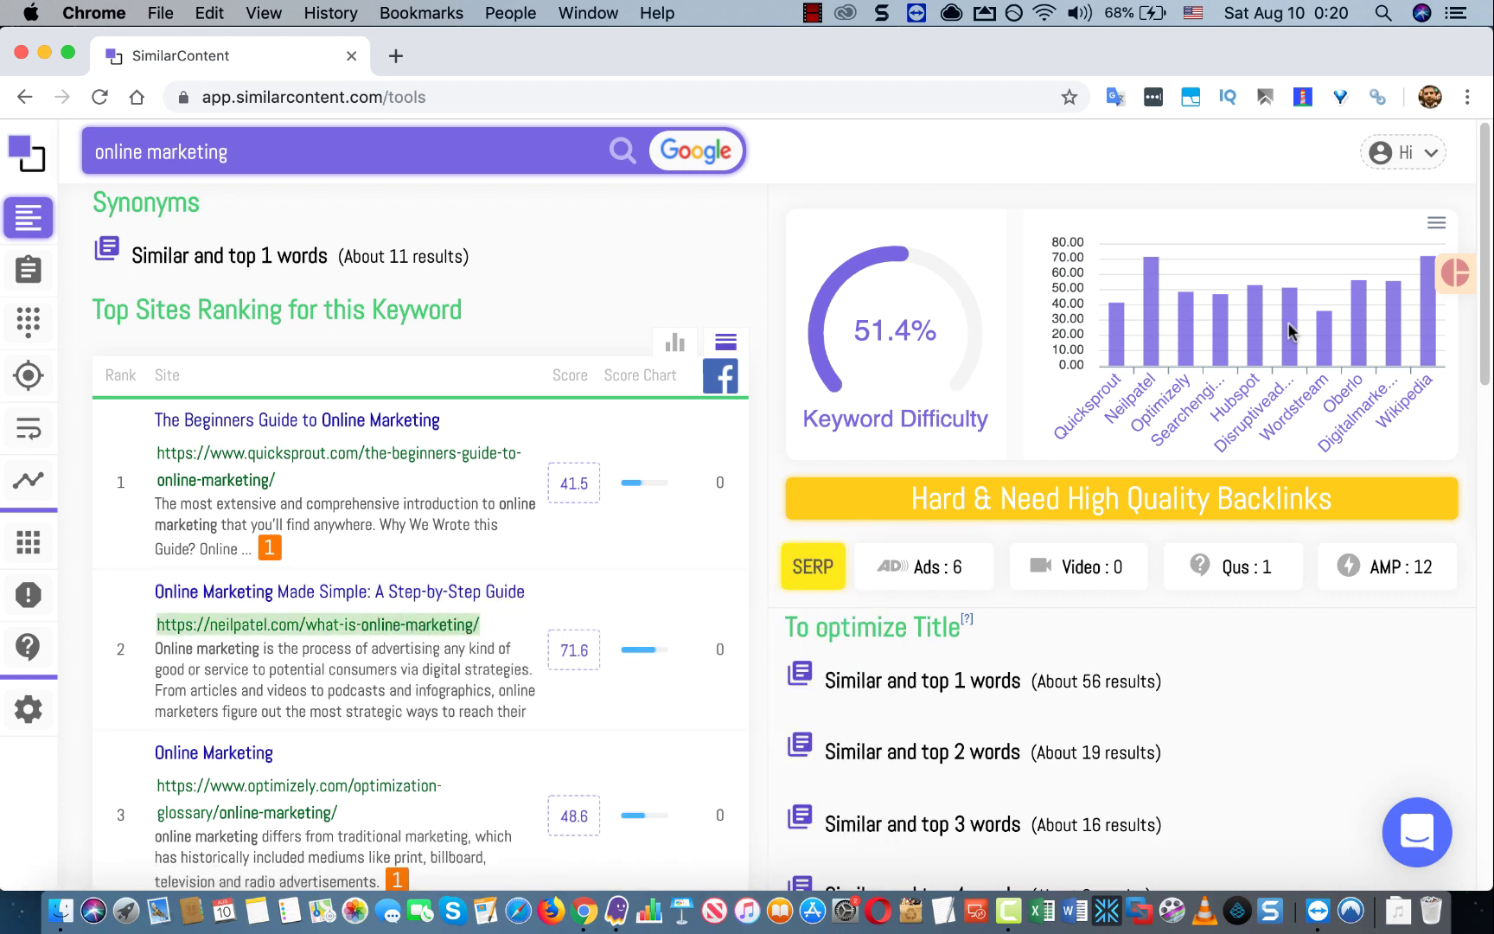
{"action": "scroll", "coordinate": [1486, 292], "scroll_direction": "down", "scroll_amount": 3}
{"action": "scroll", "coordinate": [1486, 292], "scroll_direction": "up", "scroll_amount": 3}
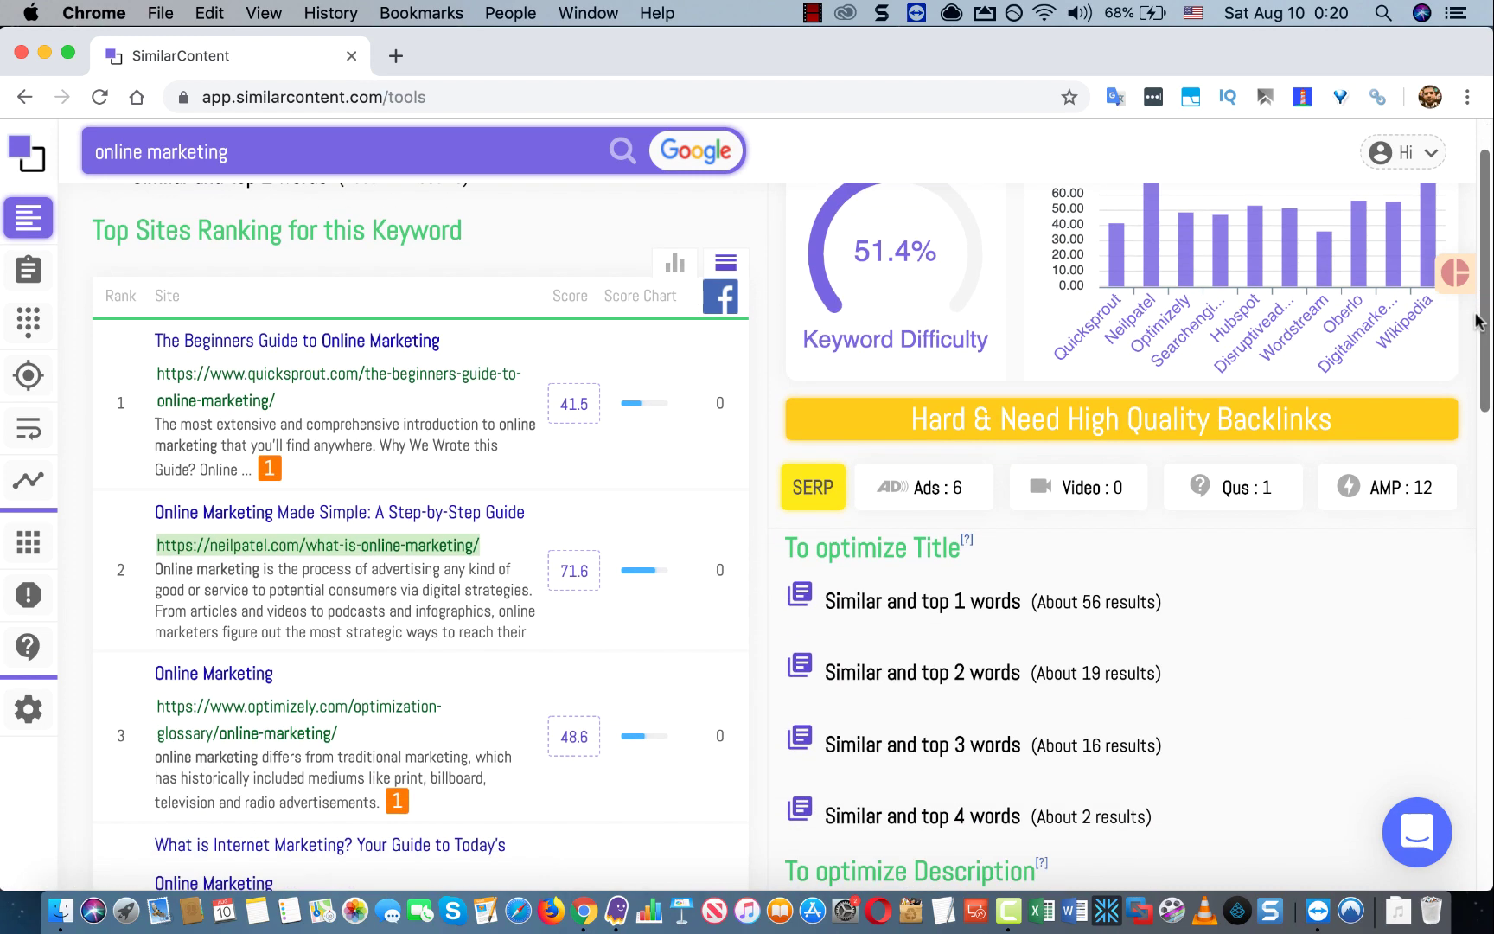
{"action": "key", "text": "ctrl+shift+c"}
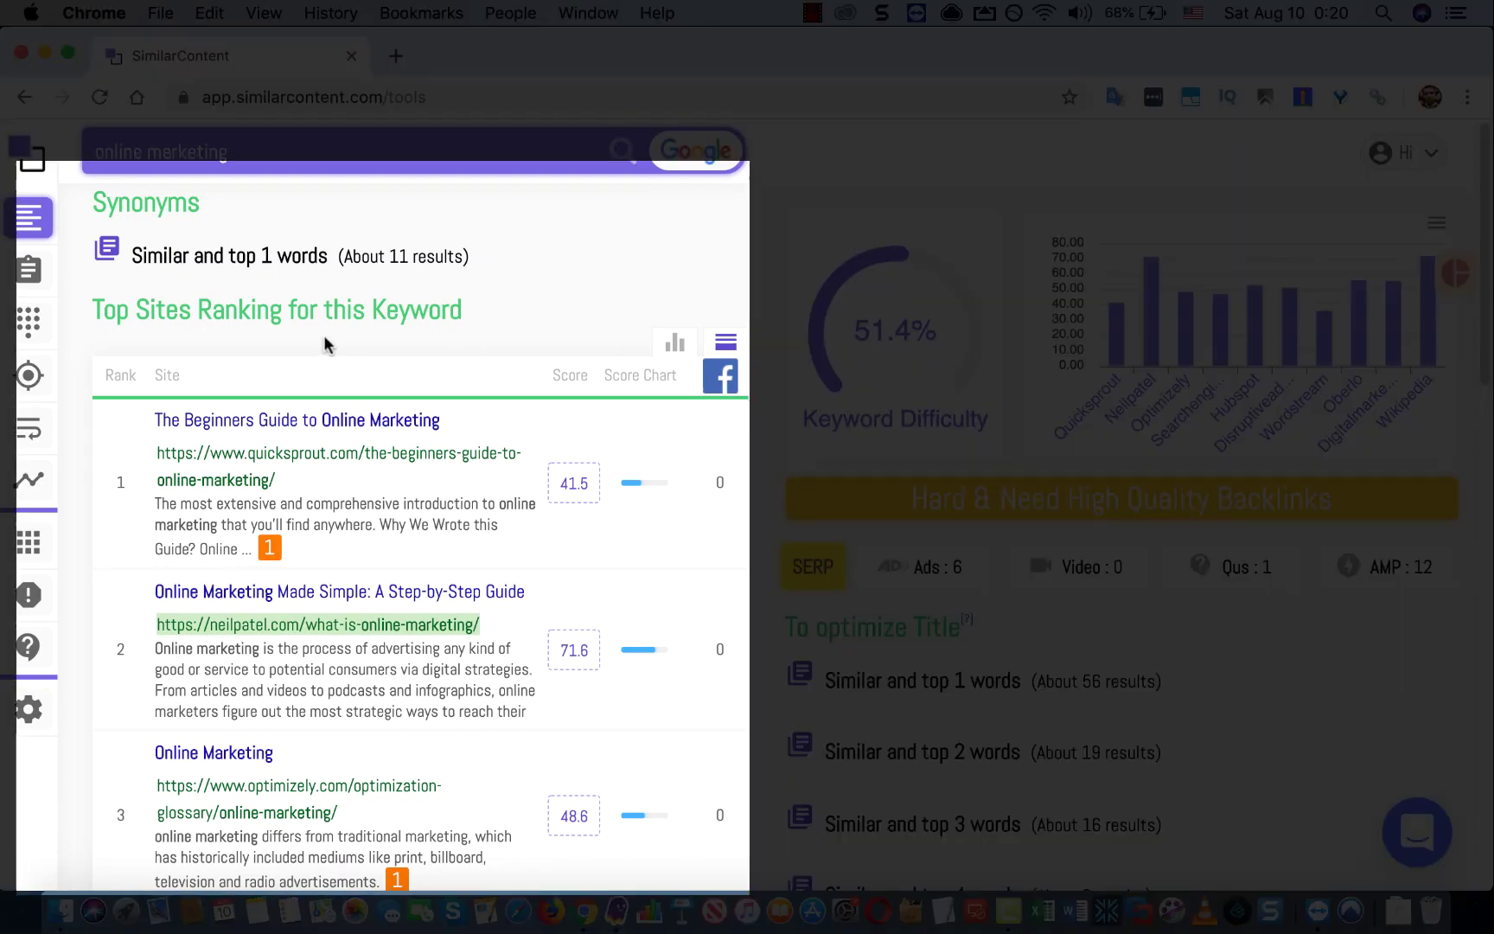
{"action": "left_click", "coordinate": [185, 251]}
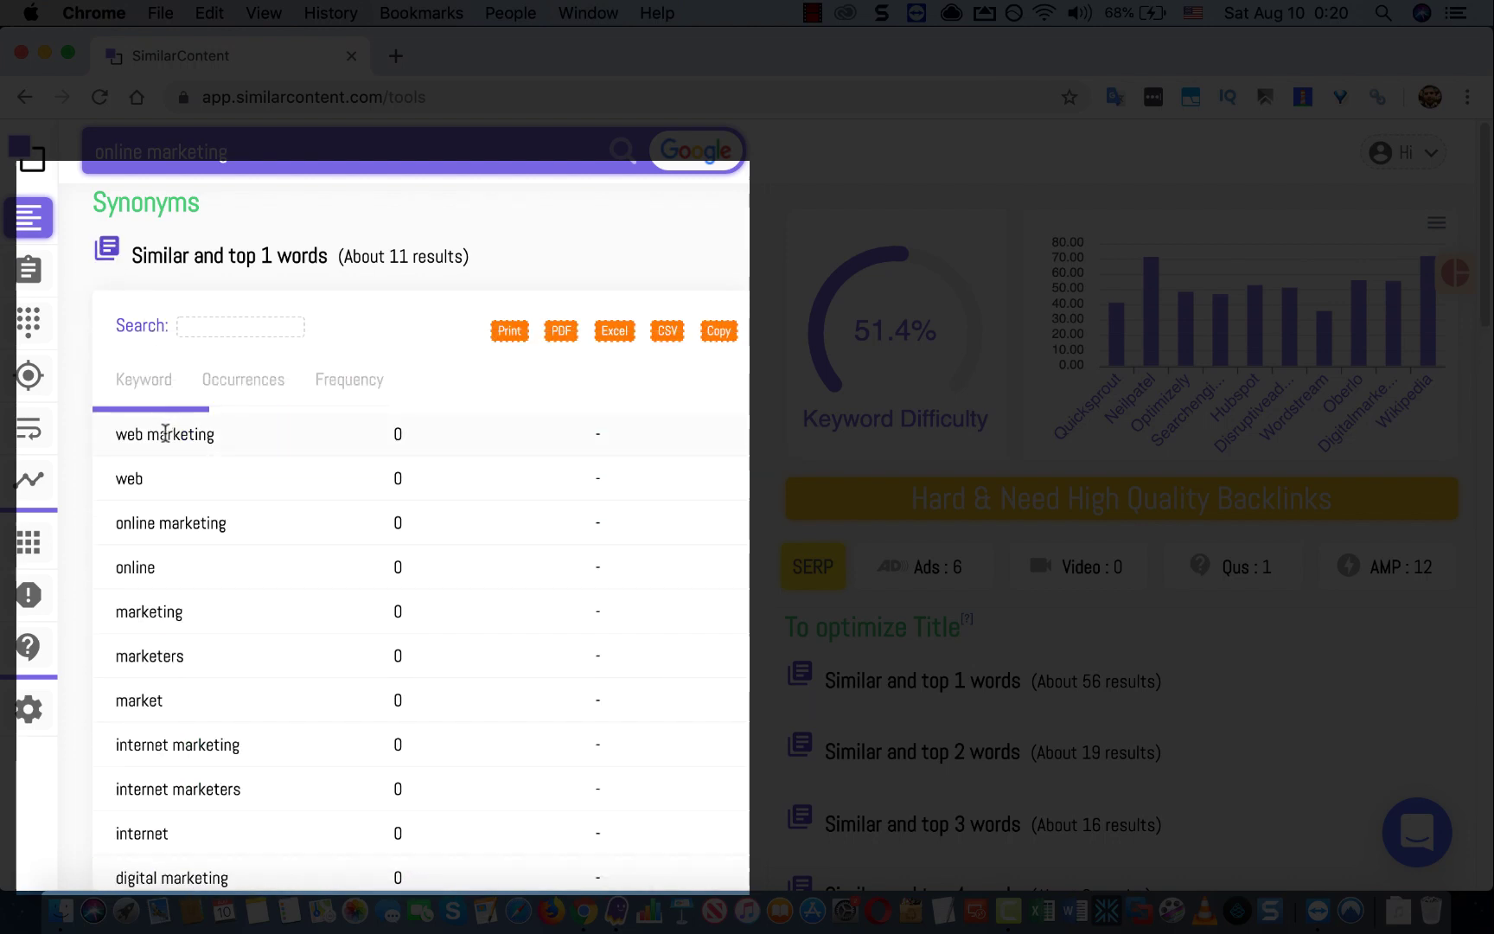
{"action": "triple_click", "coordinate": [174, 434]}
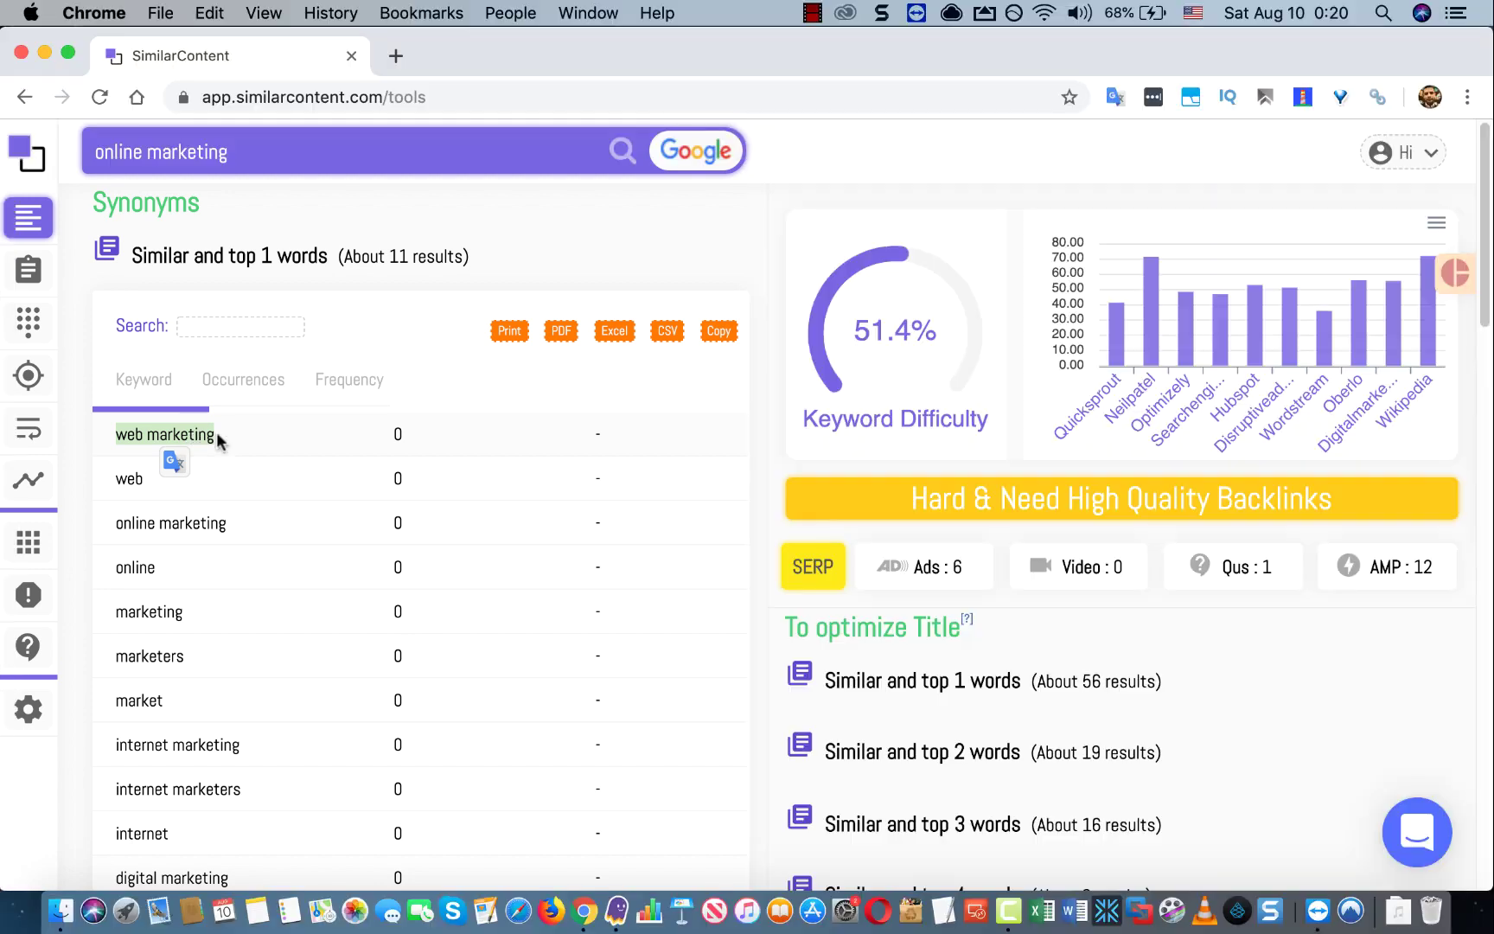
{"action": "left_click", "coordinate": [214, 448]}
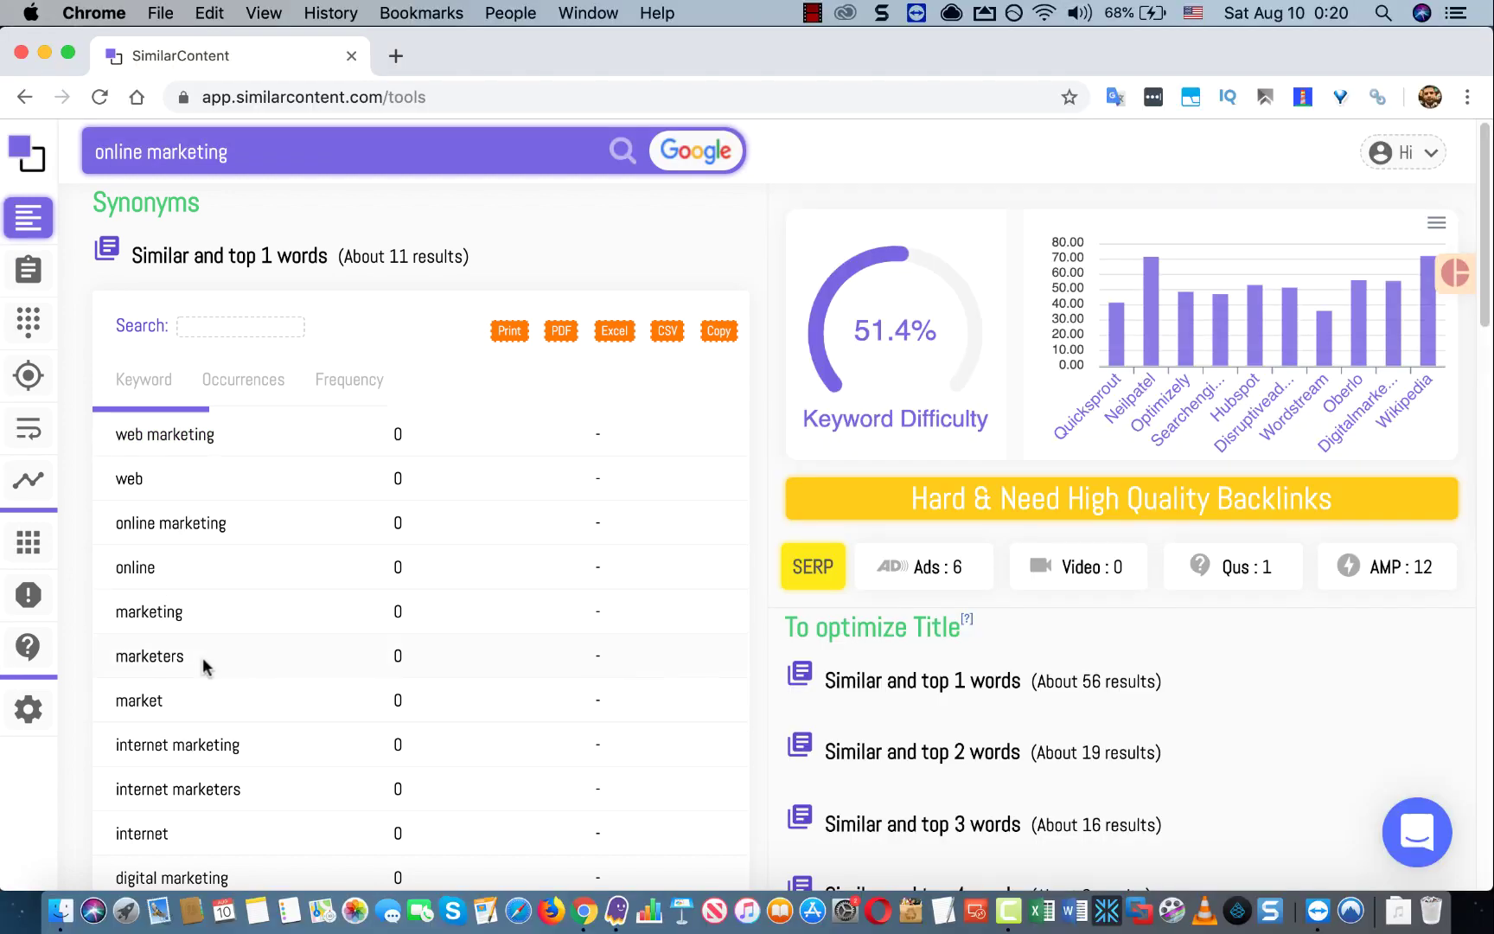
{"action": "left_click", "coordinate": [110, 262]}
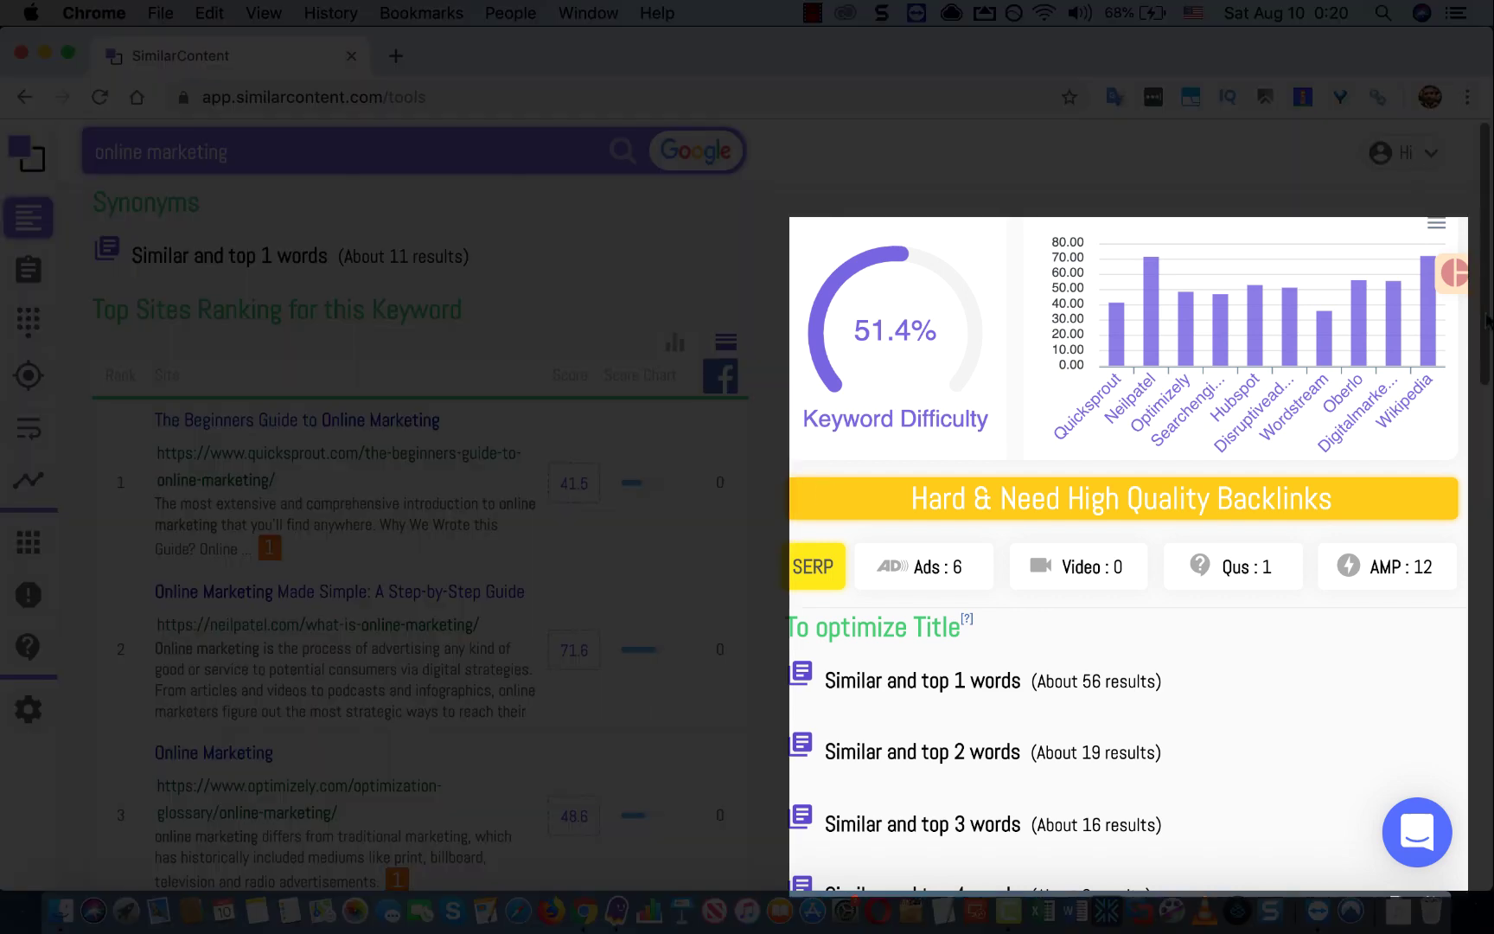
{"action": "scroll", "coordinate": [1487, 424], "scroll_direction": "down", "scroll_amount": 4}
{"action": "left_click", "coordinate": [802, 364]}
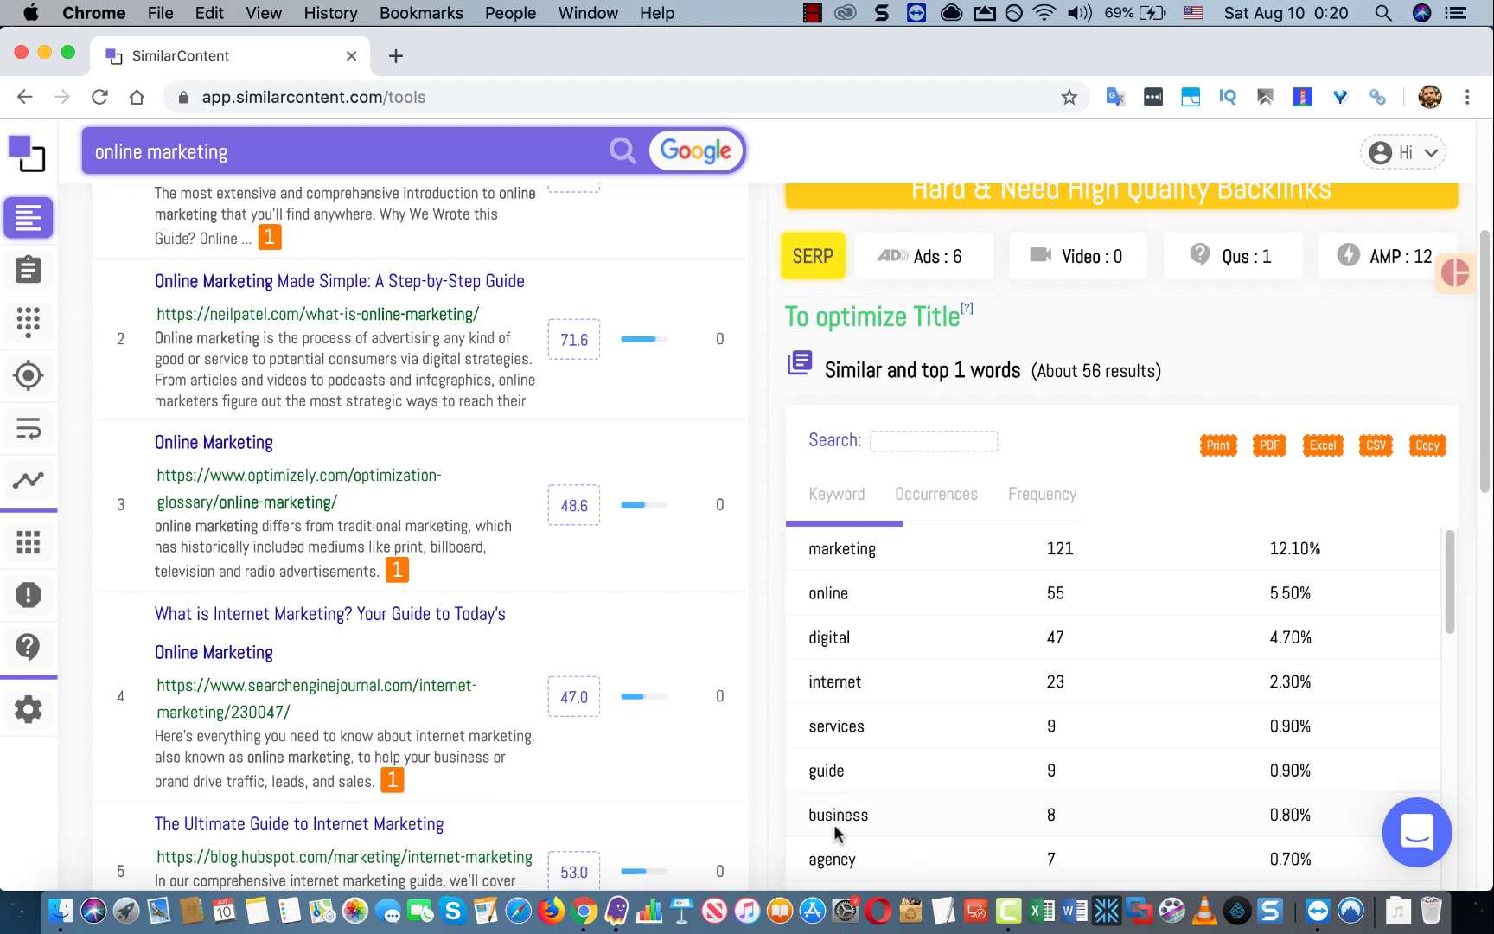
{"action": "left_click", "coordinate": [806, 378]}
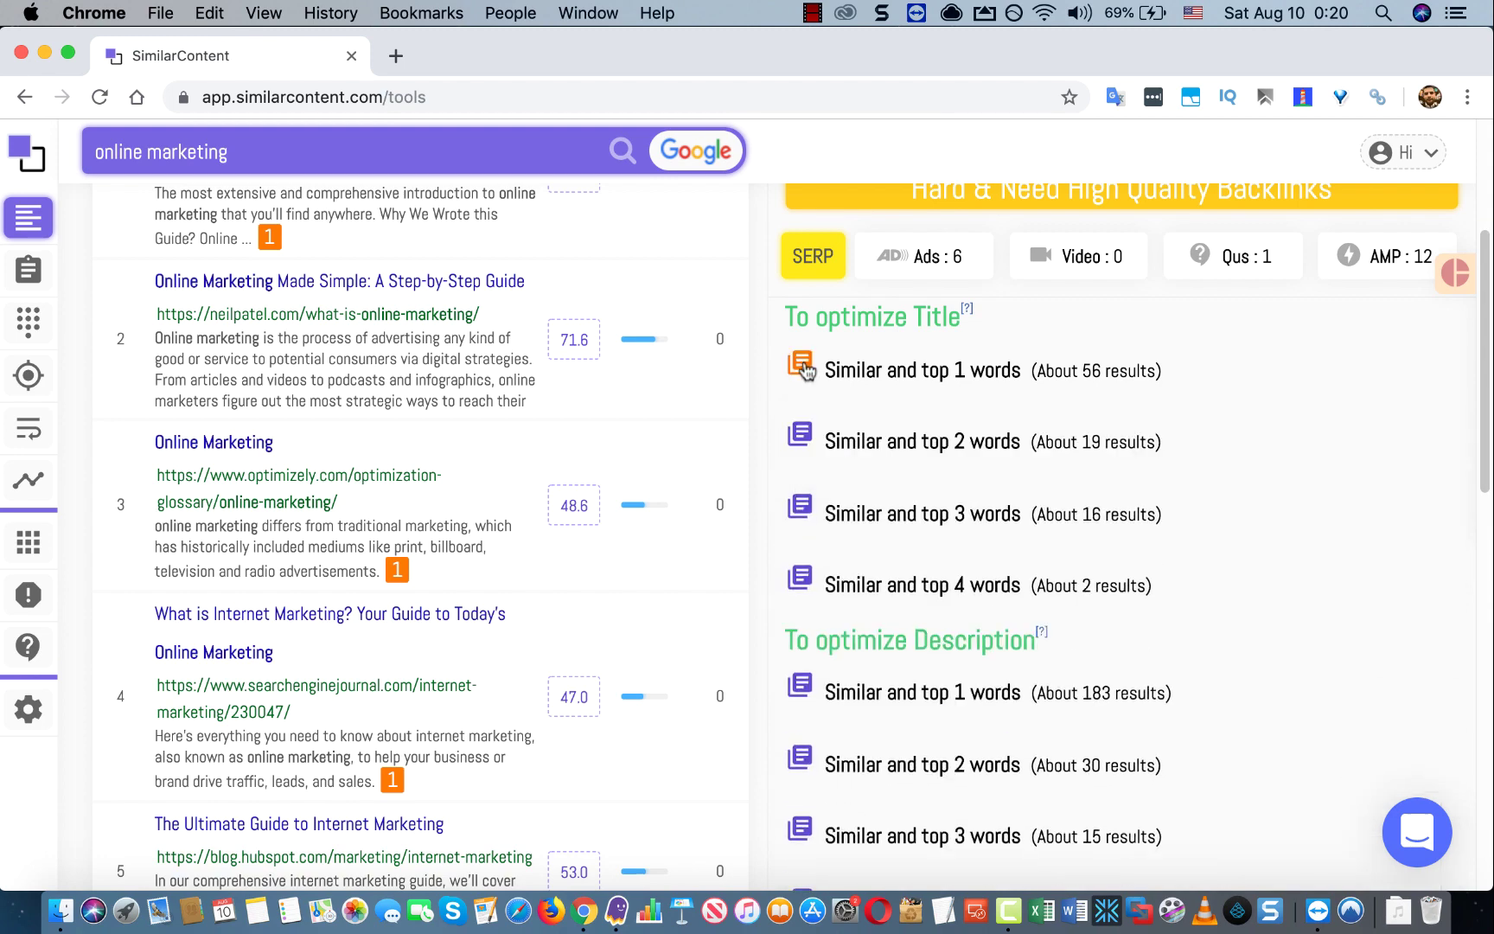
{"action": "left_click_drag", "start_coordinate": [1486, 370], "coordinate": [1468, 452]}
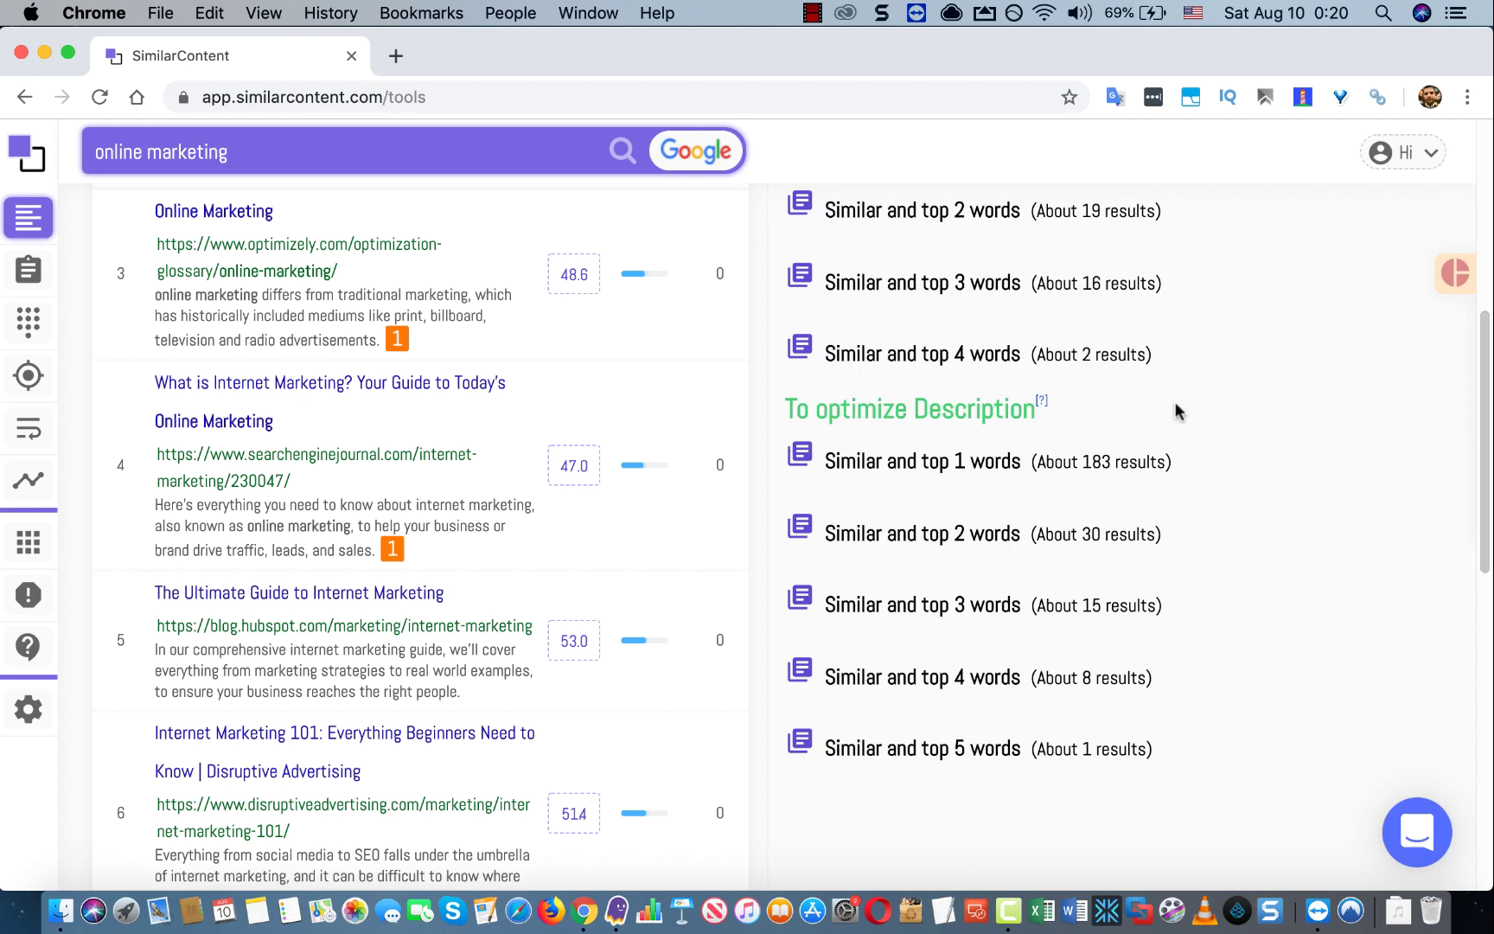
{"action": "scroll", "coordinate": [1484, 415], "scroll_direction": "up", "scroll_amount": 3}
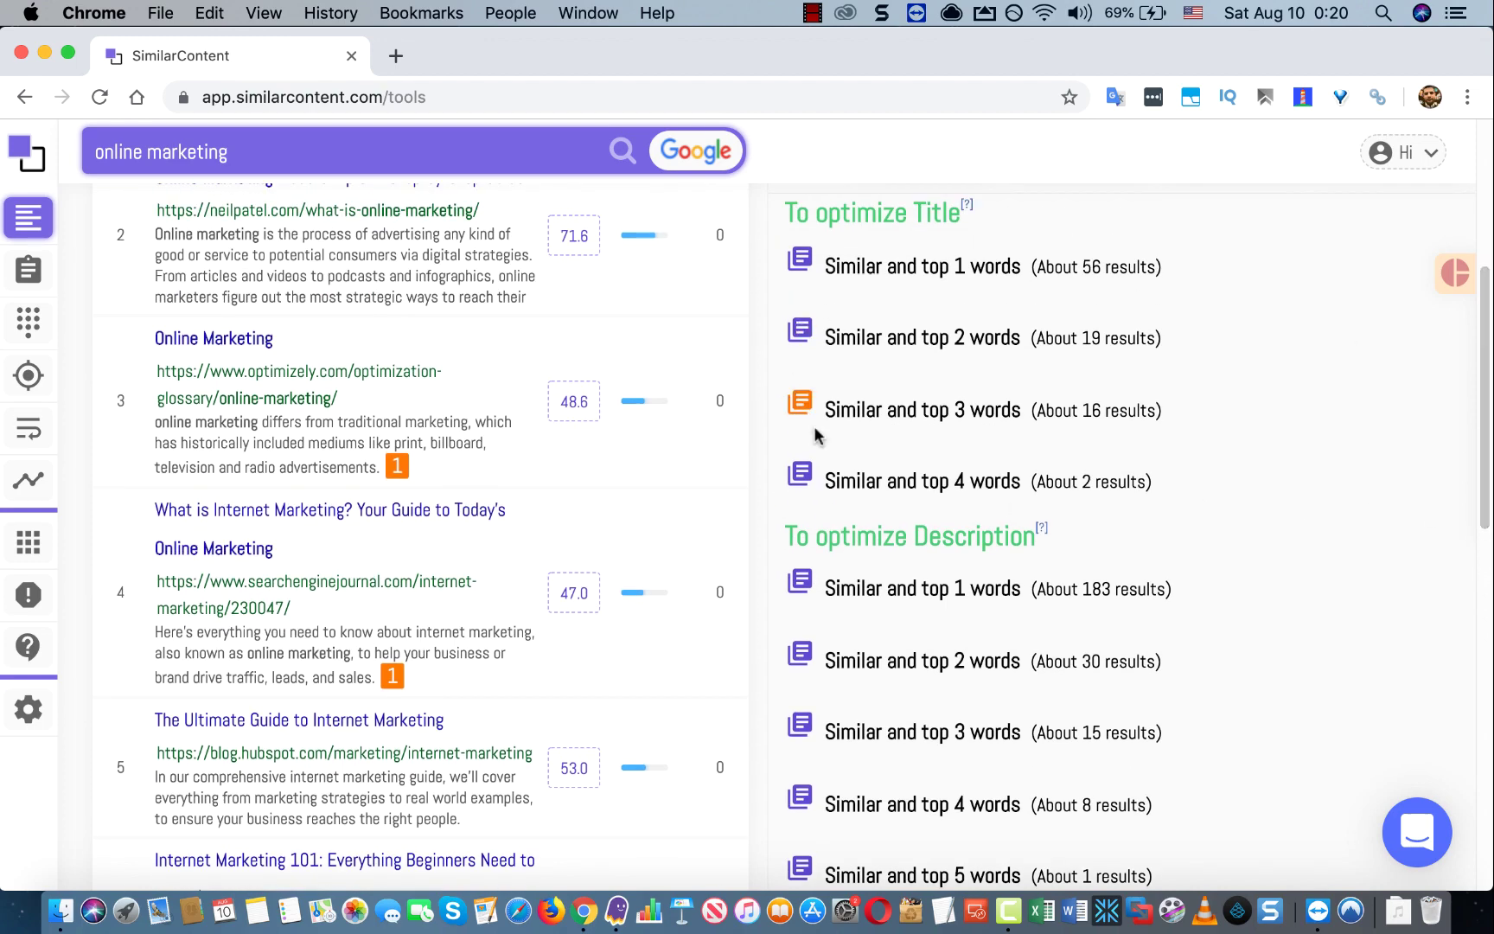
{"action": "left_click_drag", "start_coordinate": [1488, 418], "coordinate": [1471, 510]}
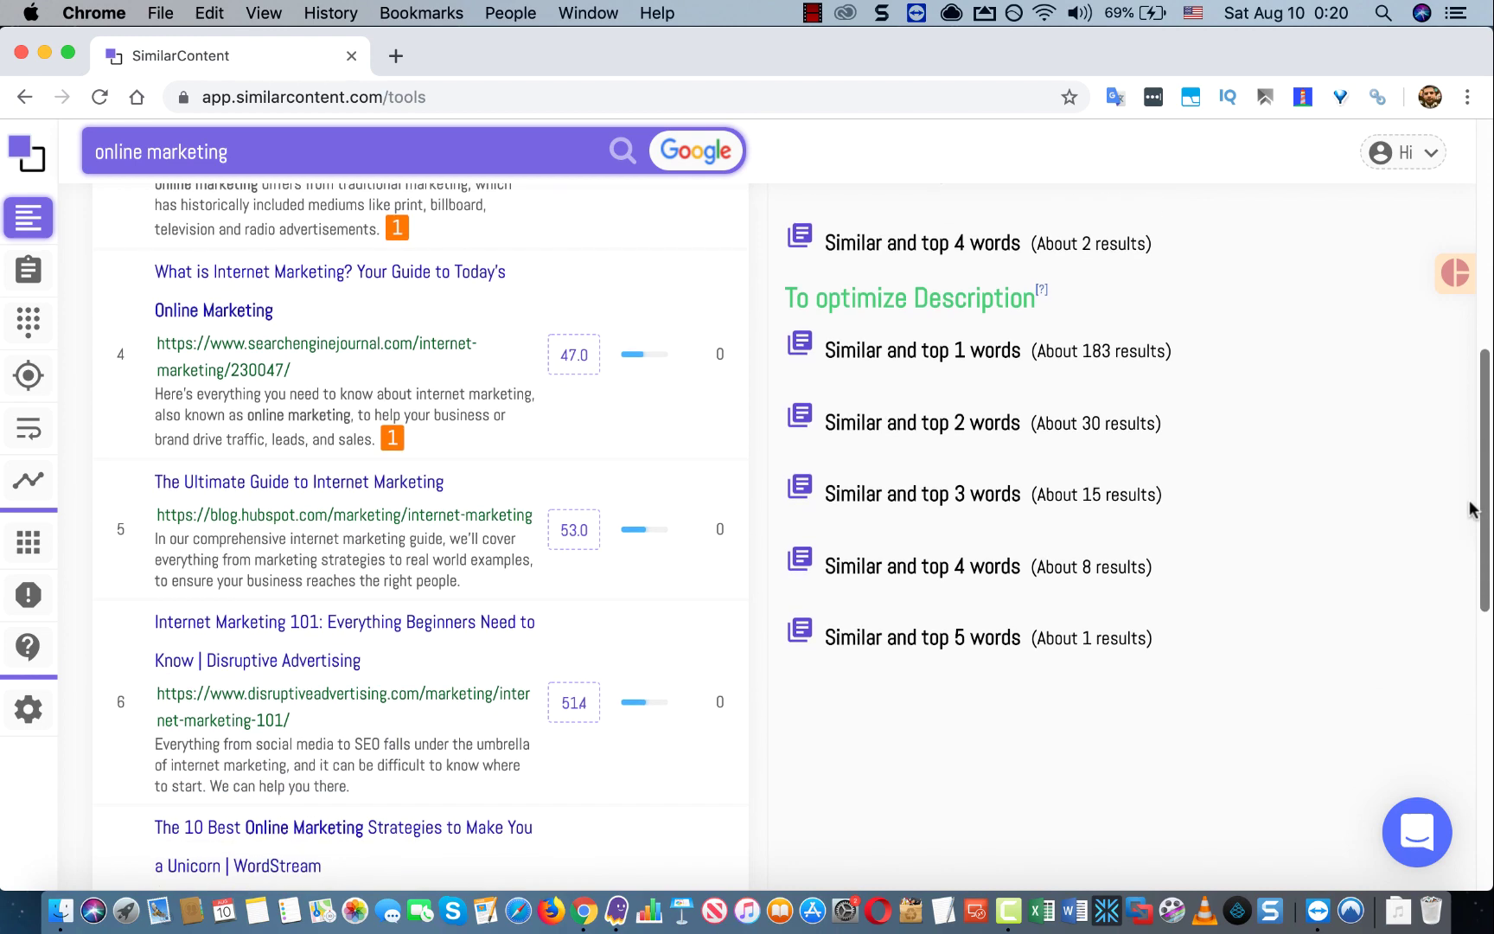
{"action": "left_click", "coordinate": [804, 357]}
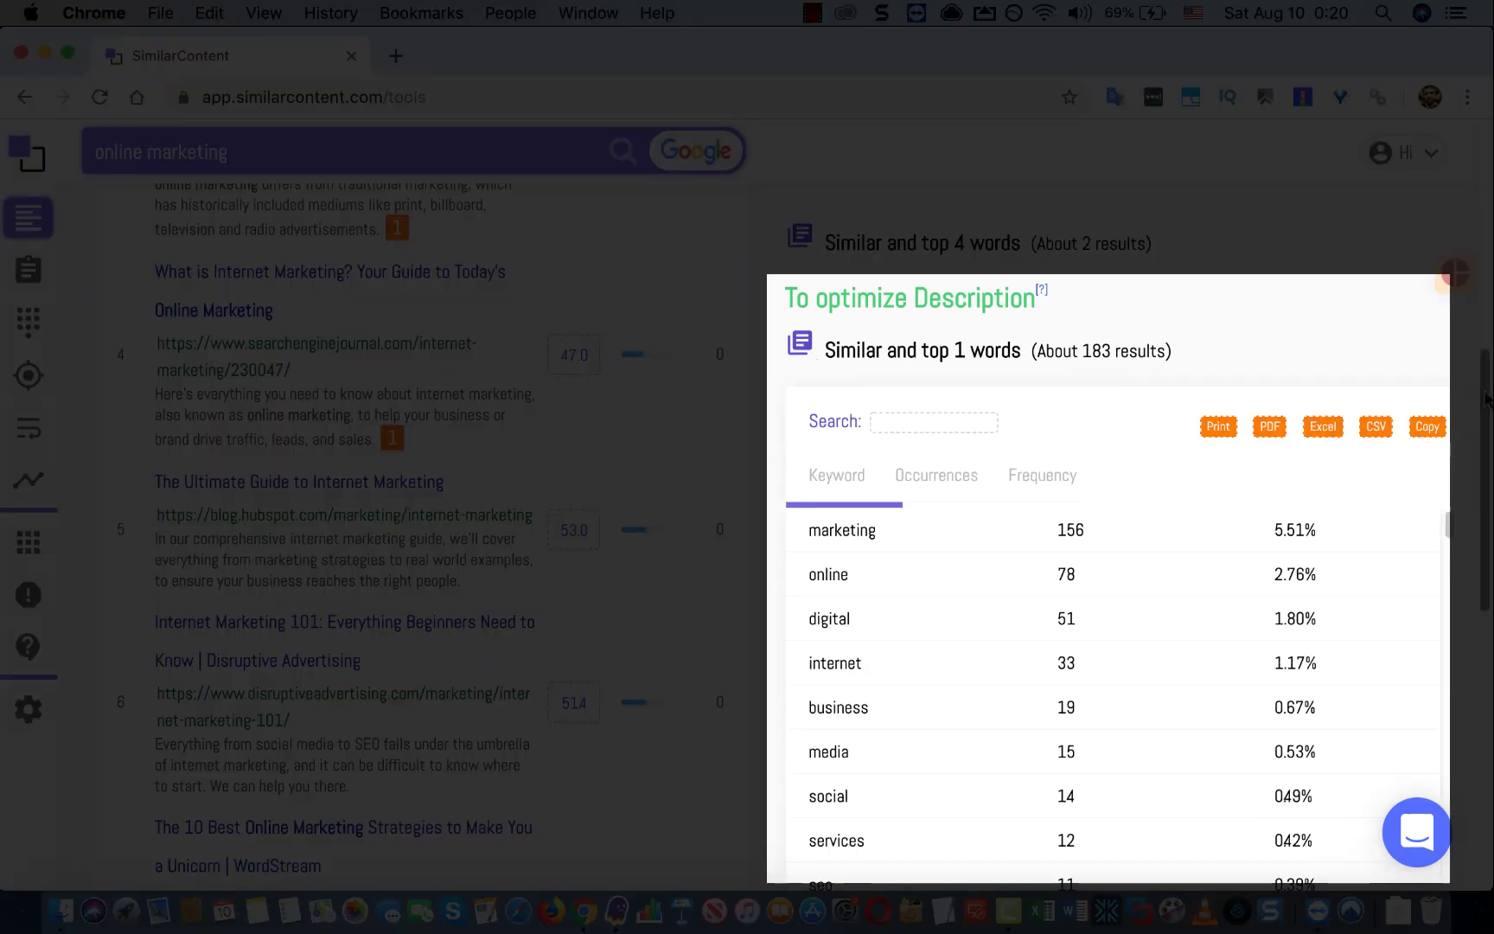
{"action": "mouse_move", "coordinate": [1487, 402]}
{"action": "left_mouse_down"}
{"action": "mouse_move", "coordinate": [1474, 449]}
{"action": "mouse_move", "coordinate": [1488, 421]}
{"action": "left_mouse_up"}
{"action": "left_click", "coordinate": [793, 356]}
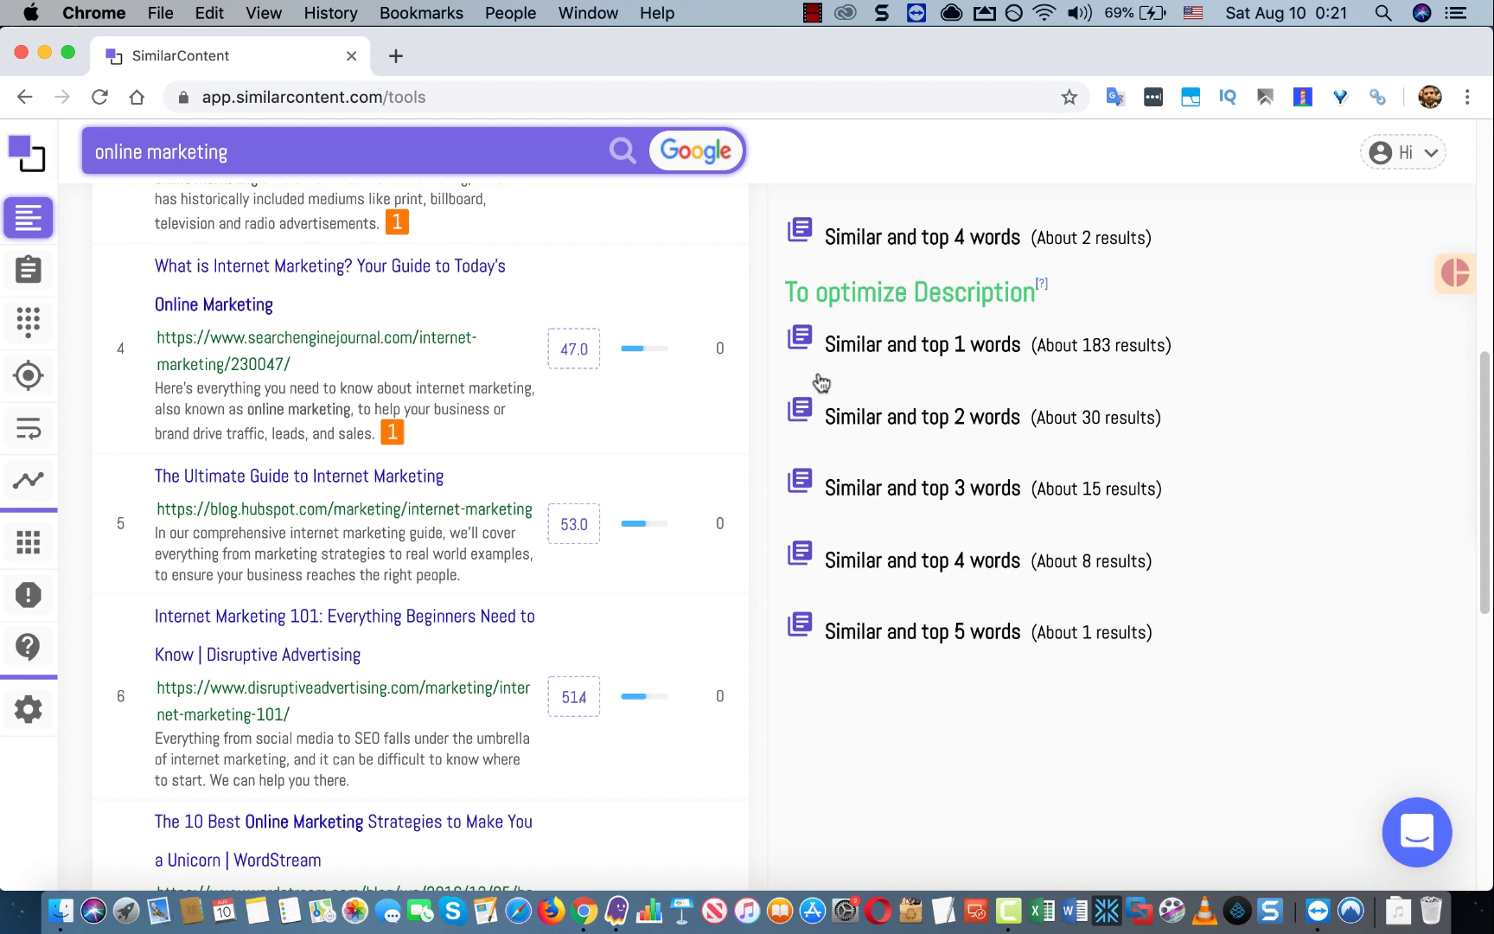
{"action": "left_click", "coordinate": [800, 413]}
{"action": "left_click", "coordinate": [800, 413]}
Step: Switch the Top Sites Ranking table to Score Chart view and scroll through the scores
{"action": "left_click_drag", "start_coordinate": [1478, 506], "coordinate": [1481, 277]}
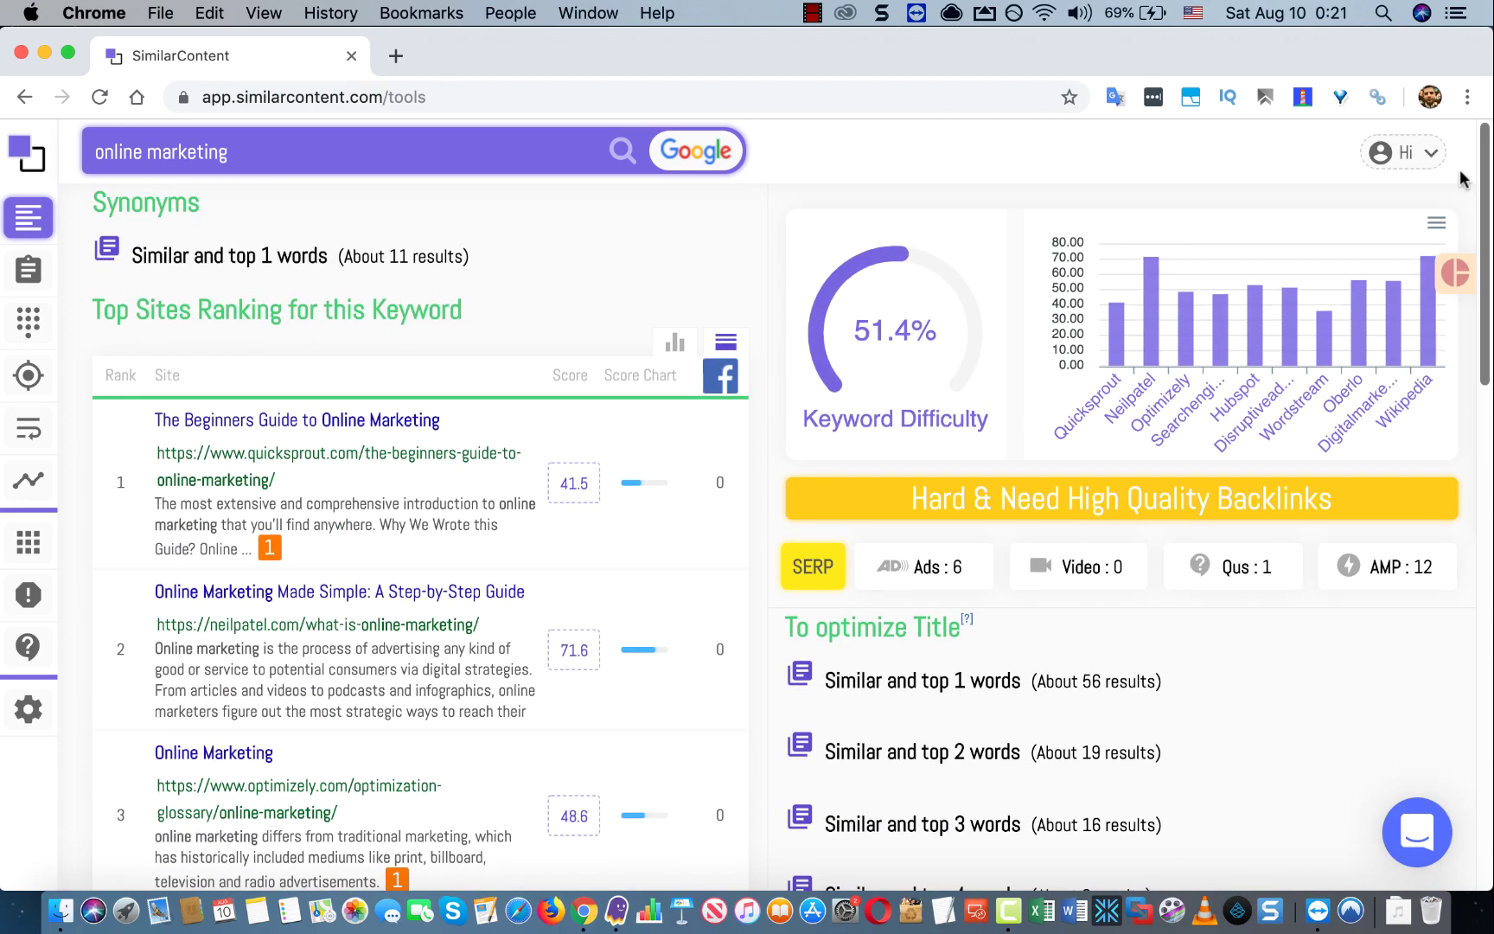
{"action": "left_click", "coordinate": [674, 342]}
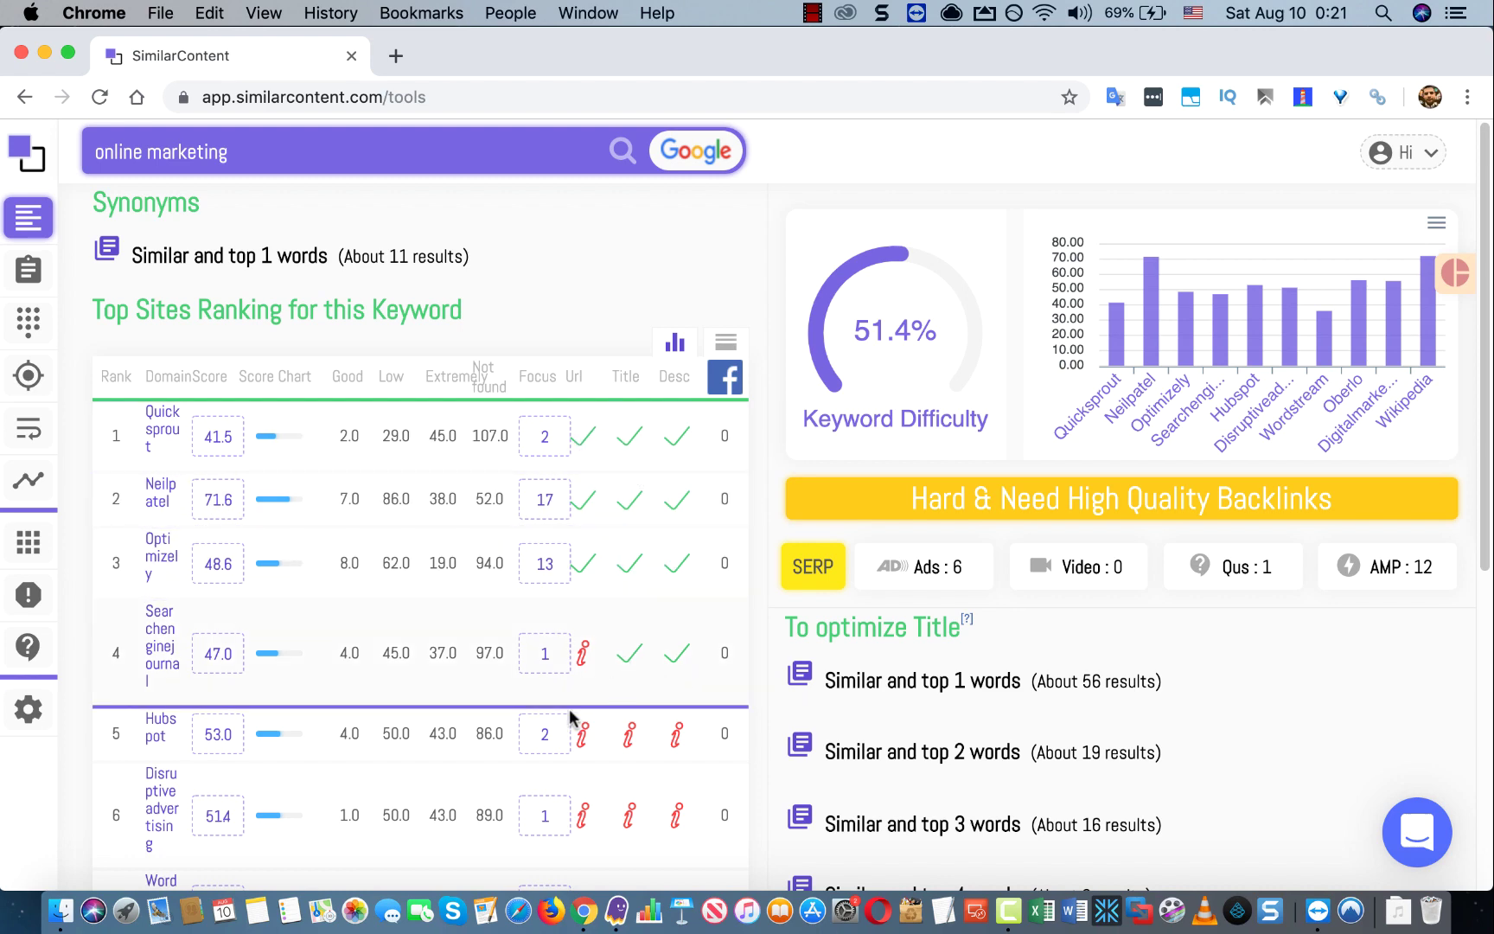
{"action": "left_click_drag", "start_coordinate": [1484, 471], "coordinate": [1480, 391]}
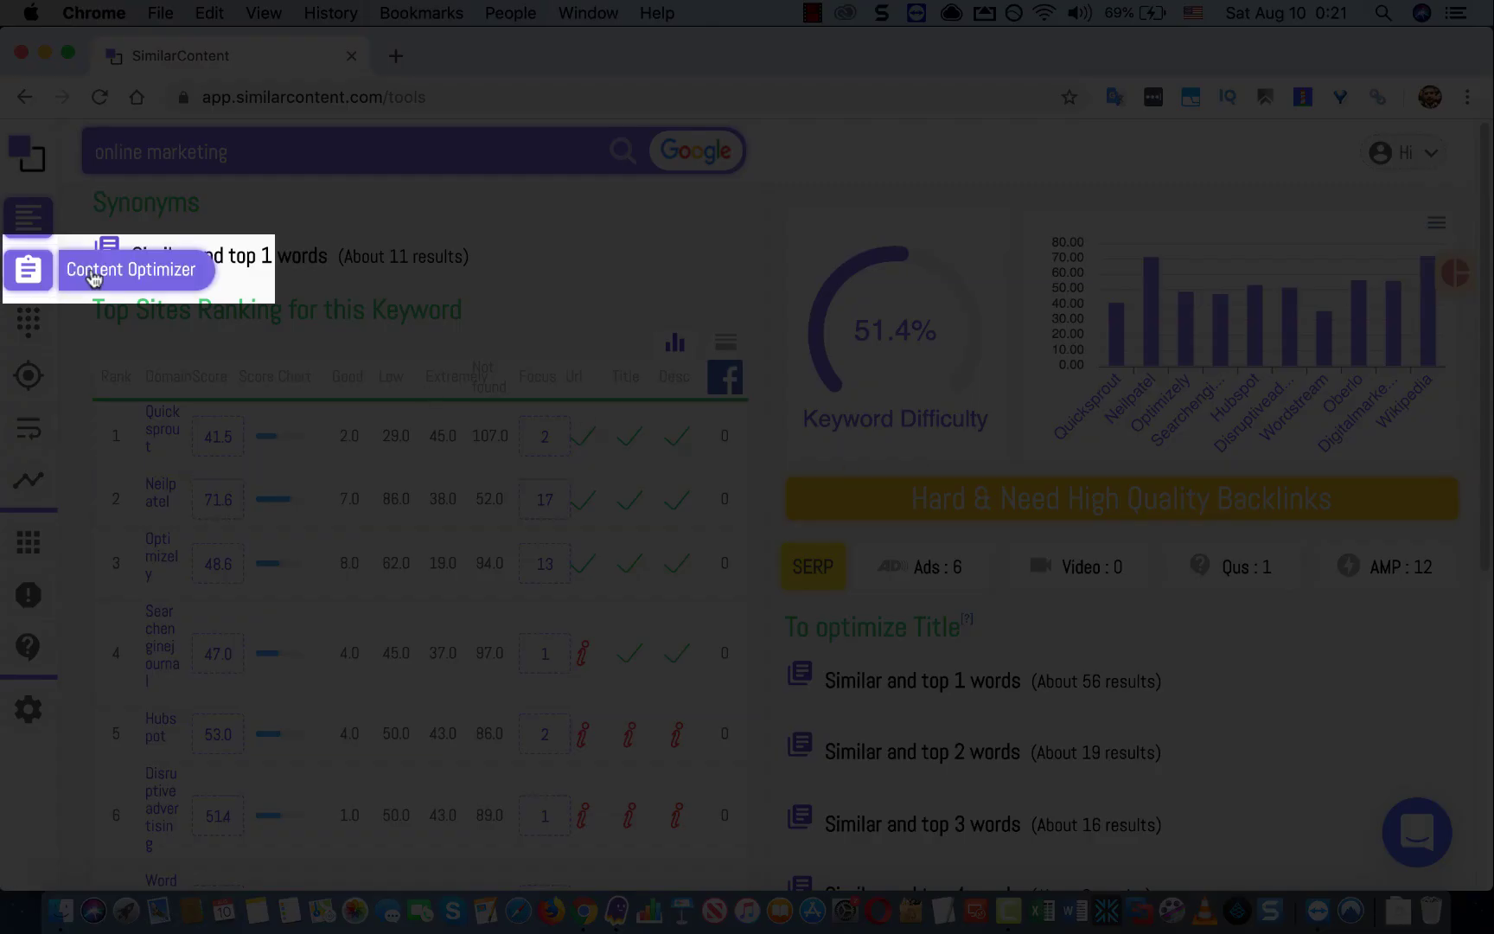
Step: In Content Optimizer, fetch the second-ranked article's text from its copied URL
{"action": "left_click", "coordinate": [95, 275]}
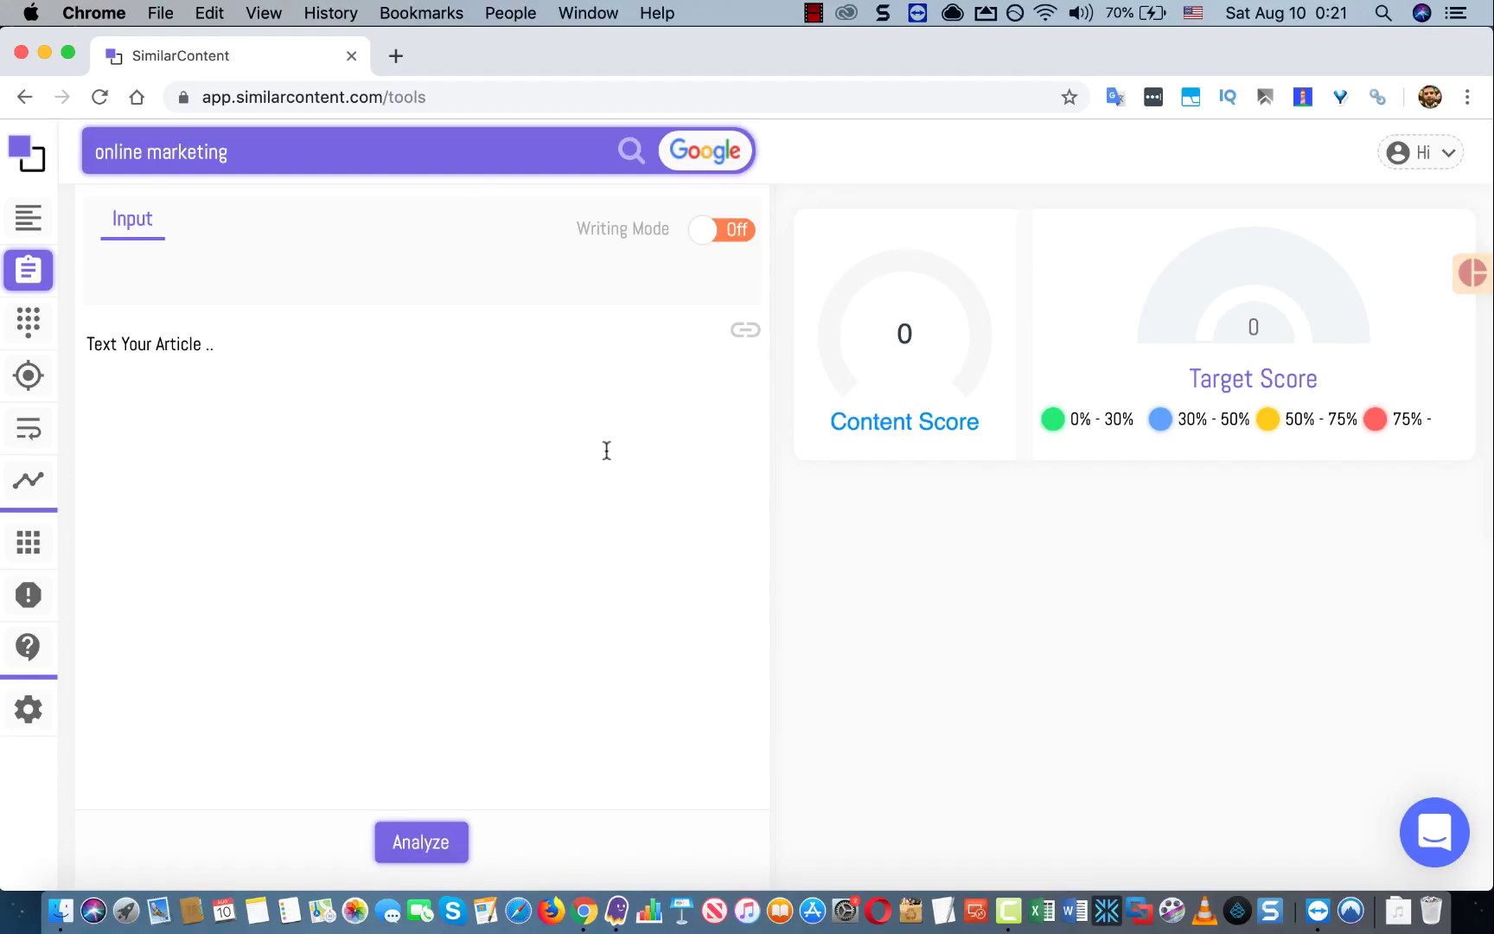
{"action": "type", "text": "content here"}
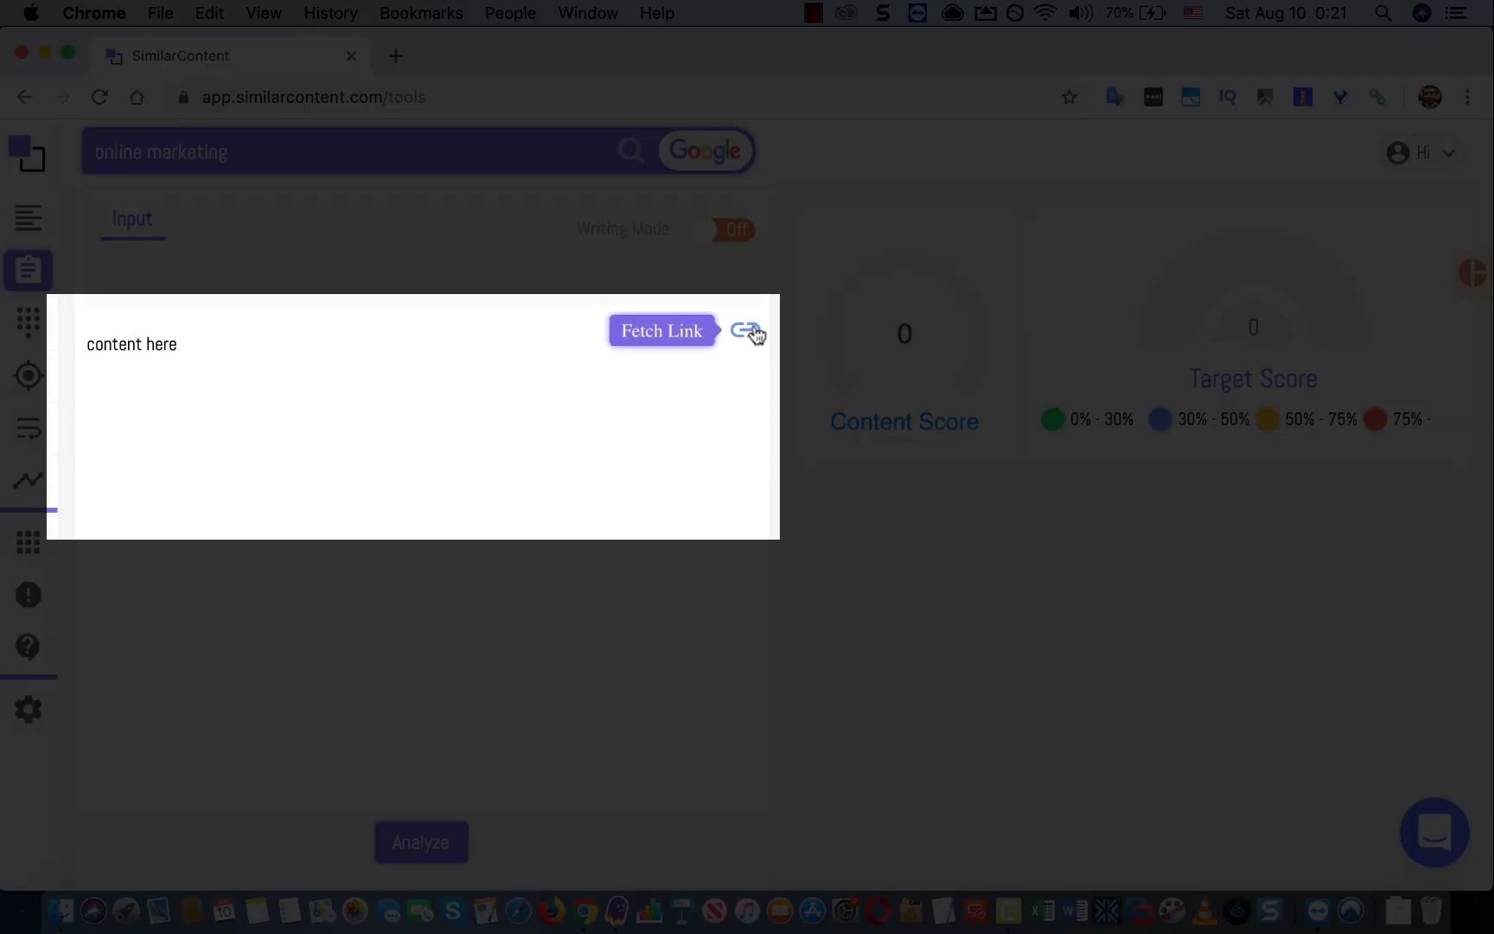
{"action": "left_click", "coordinate": [747, 332]}
{"action": "left_click", "coordinate": [481, 370]}
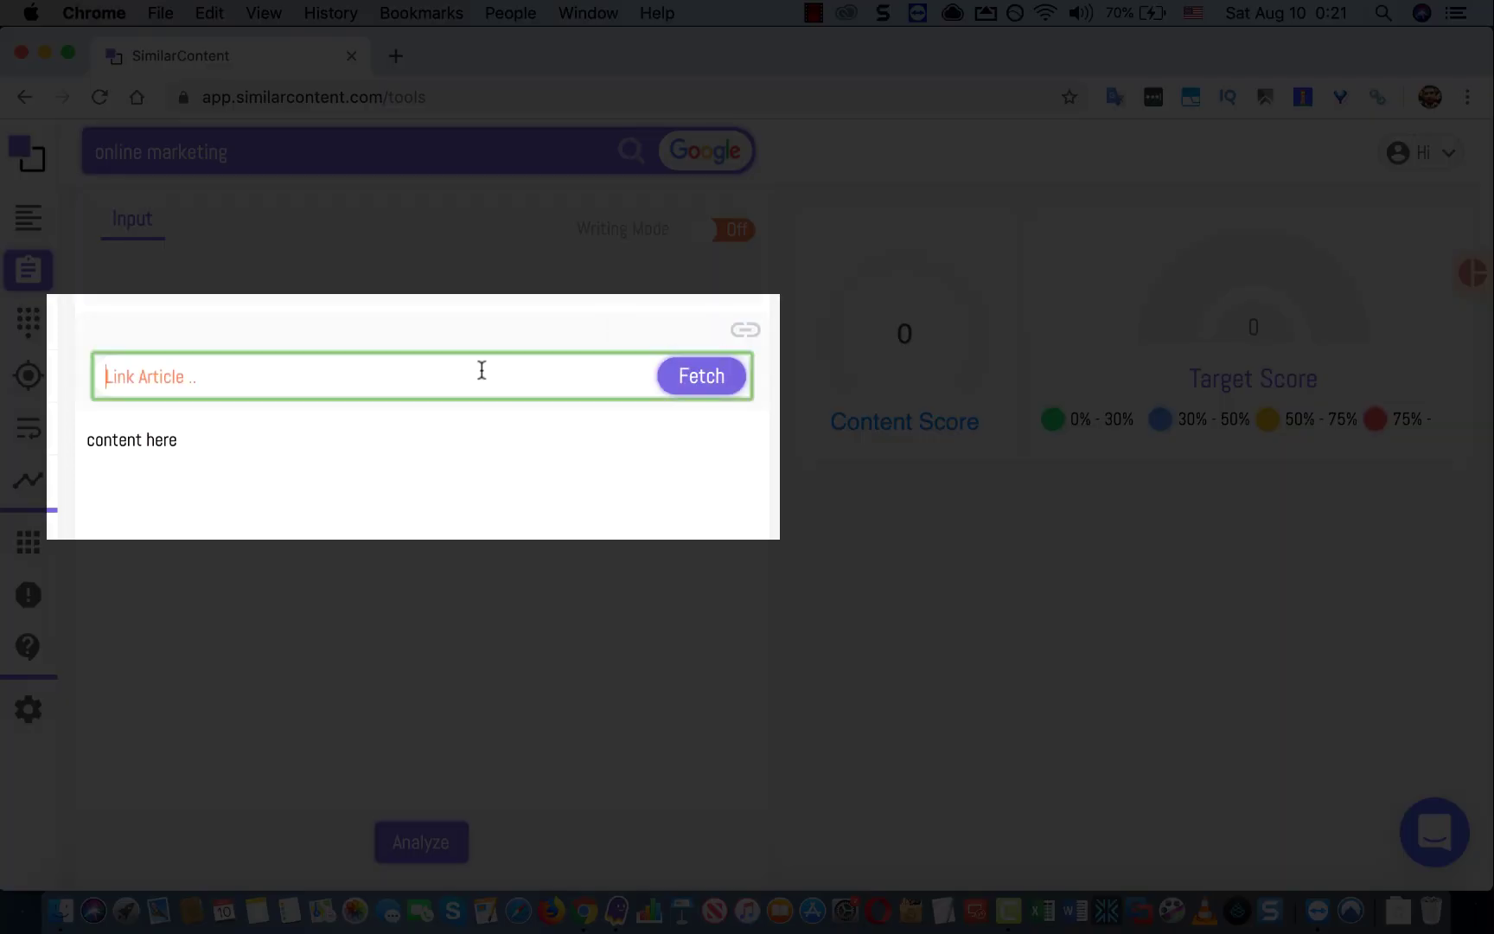
{"action": "type", "text": "https://neilpatel.com/what-is-online-marketing/"}
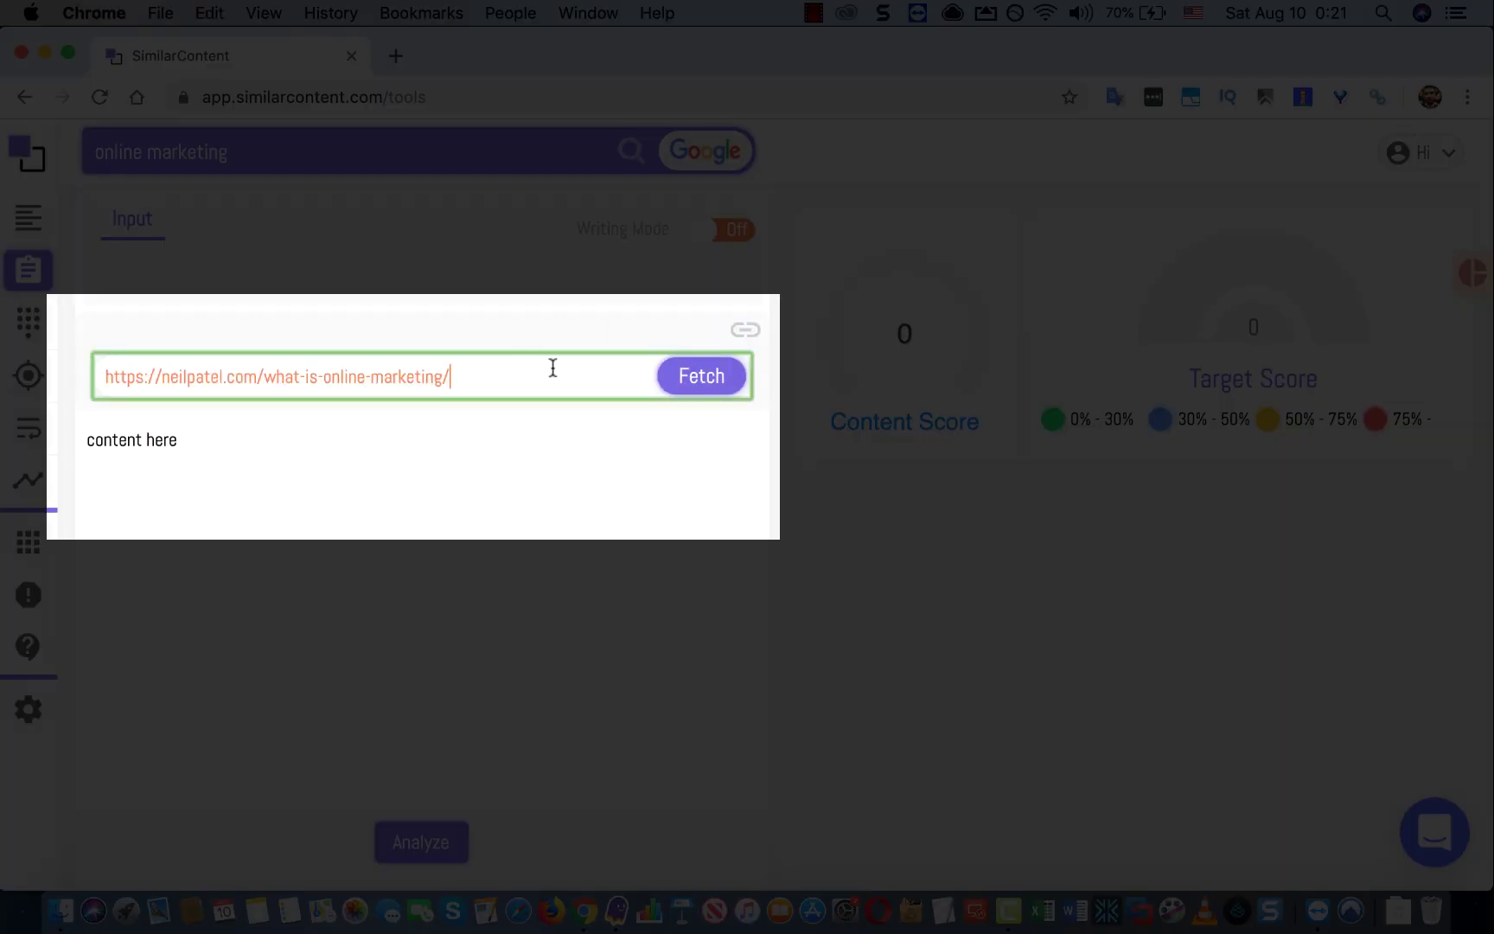
{"action": "left_click", "coordinate": [699, 380]}
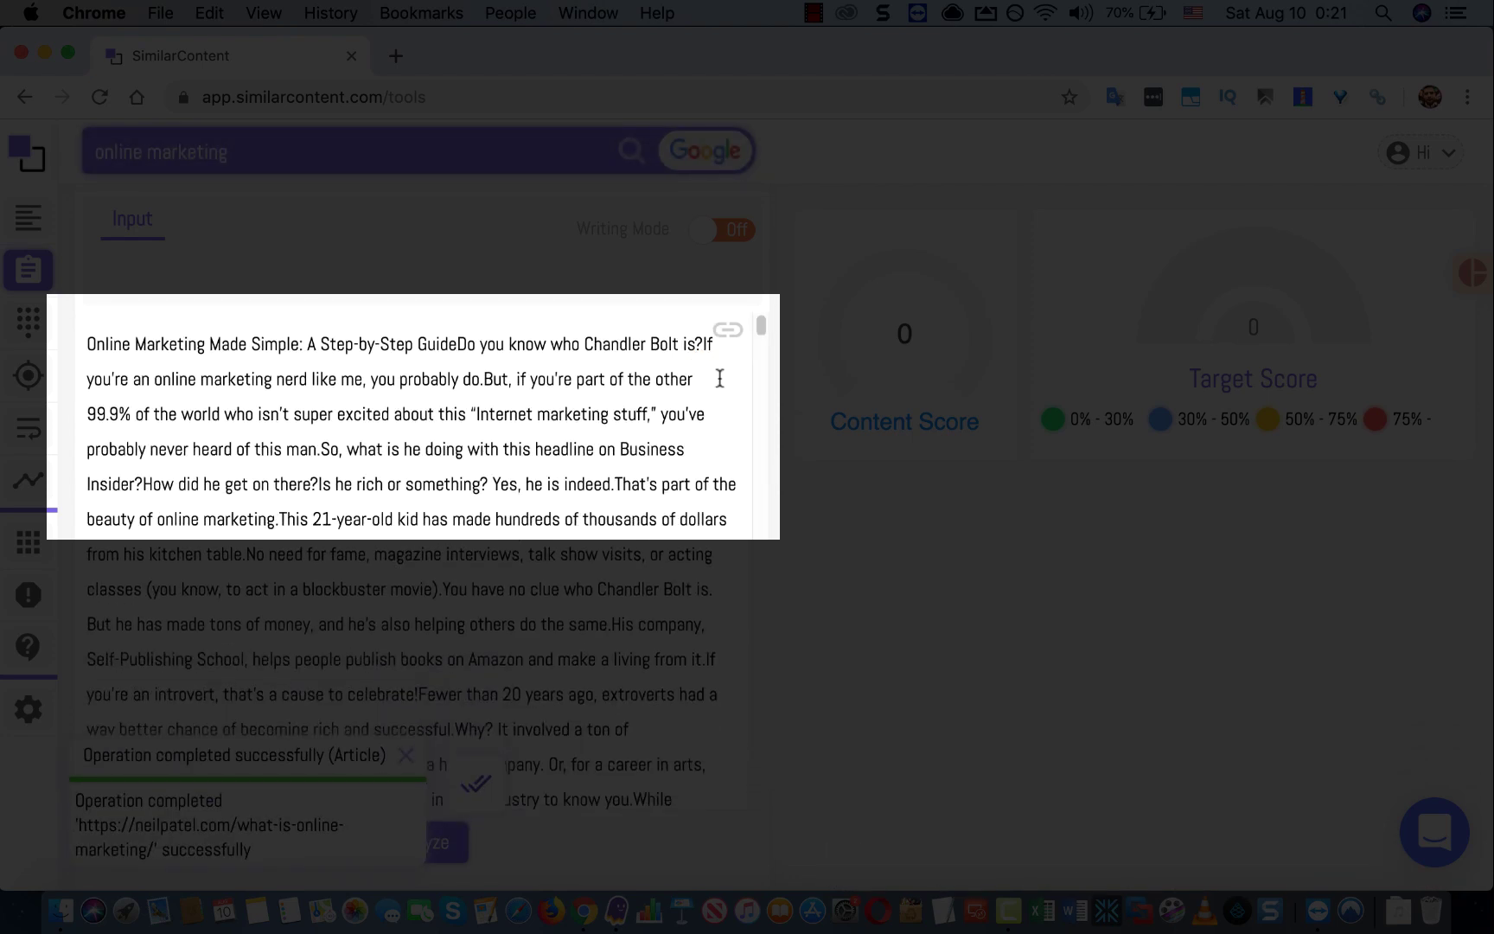
{"action": "left_click", "coordinate": [410, 754]}
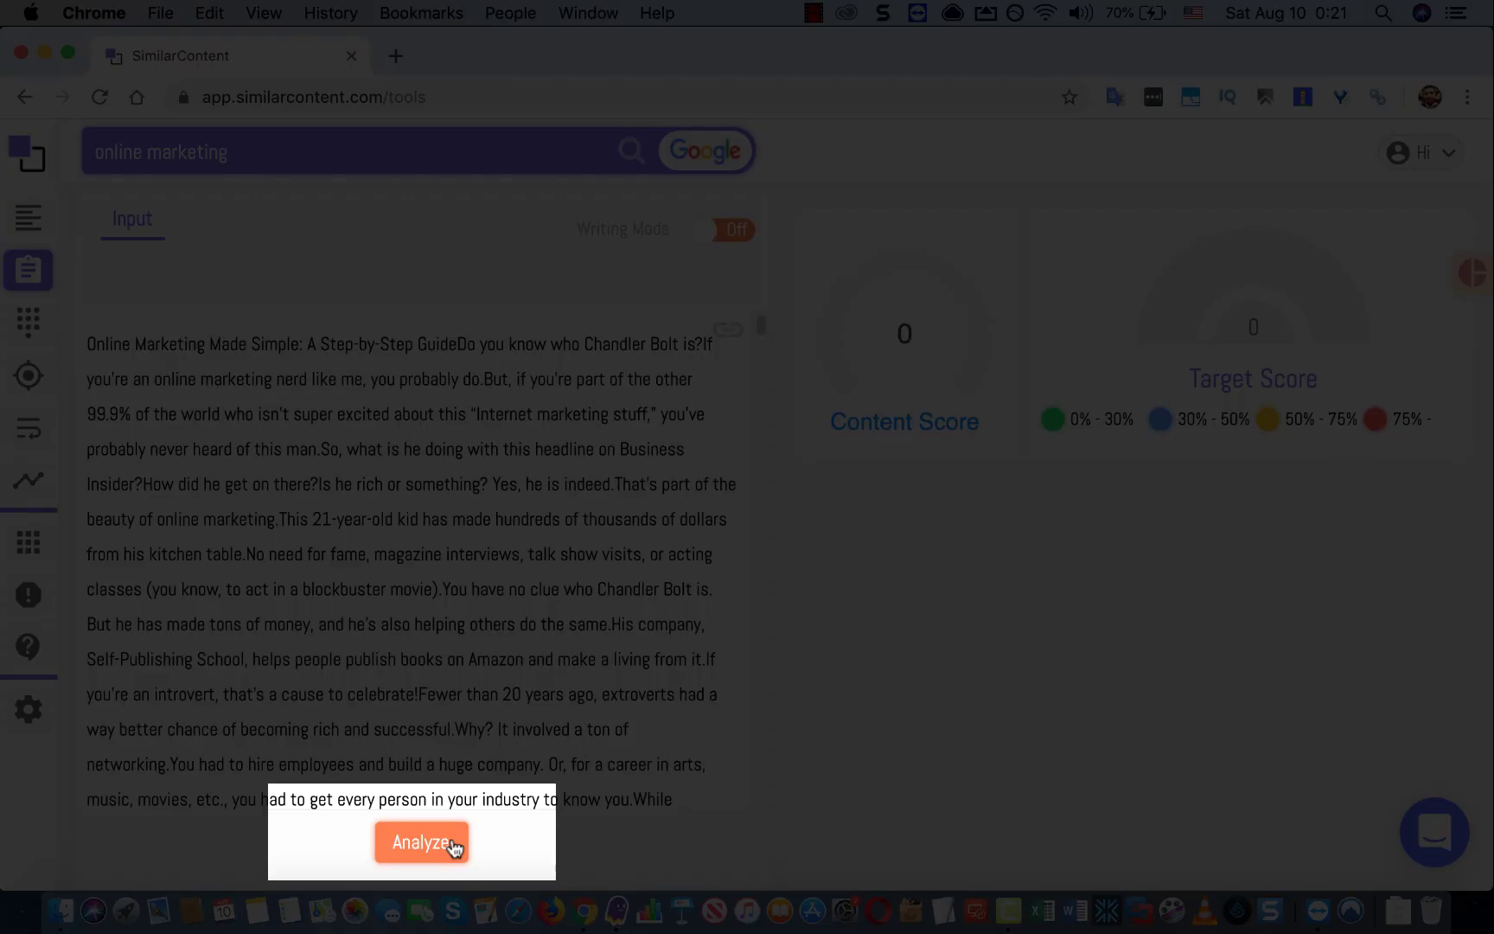
Step: Analyse the article for 'online marketing', getting Content Score 71.58, and scroll to the keyword table
{"action": "left_click", "coordinate": [451, 846]}
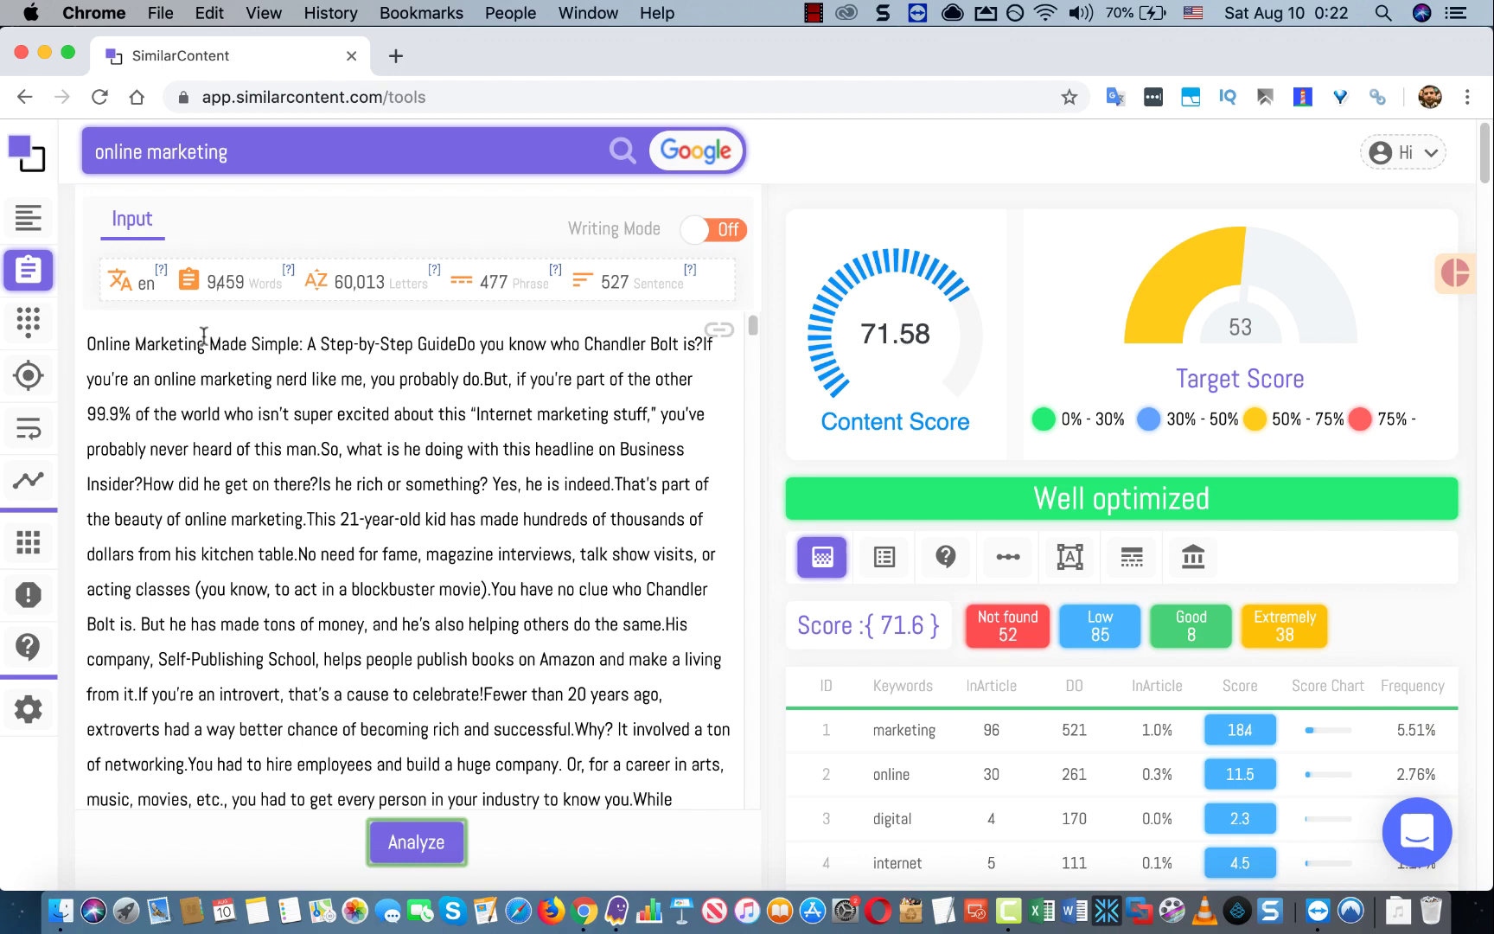
{"action": "left_click", "coordinate": [86, 343]}
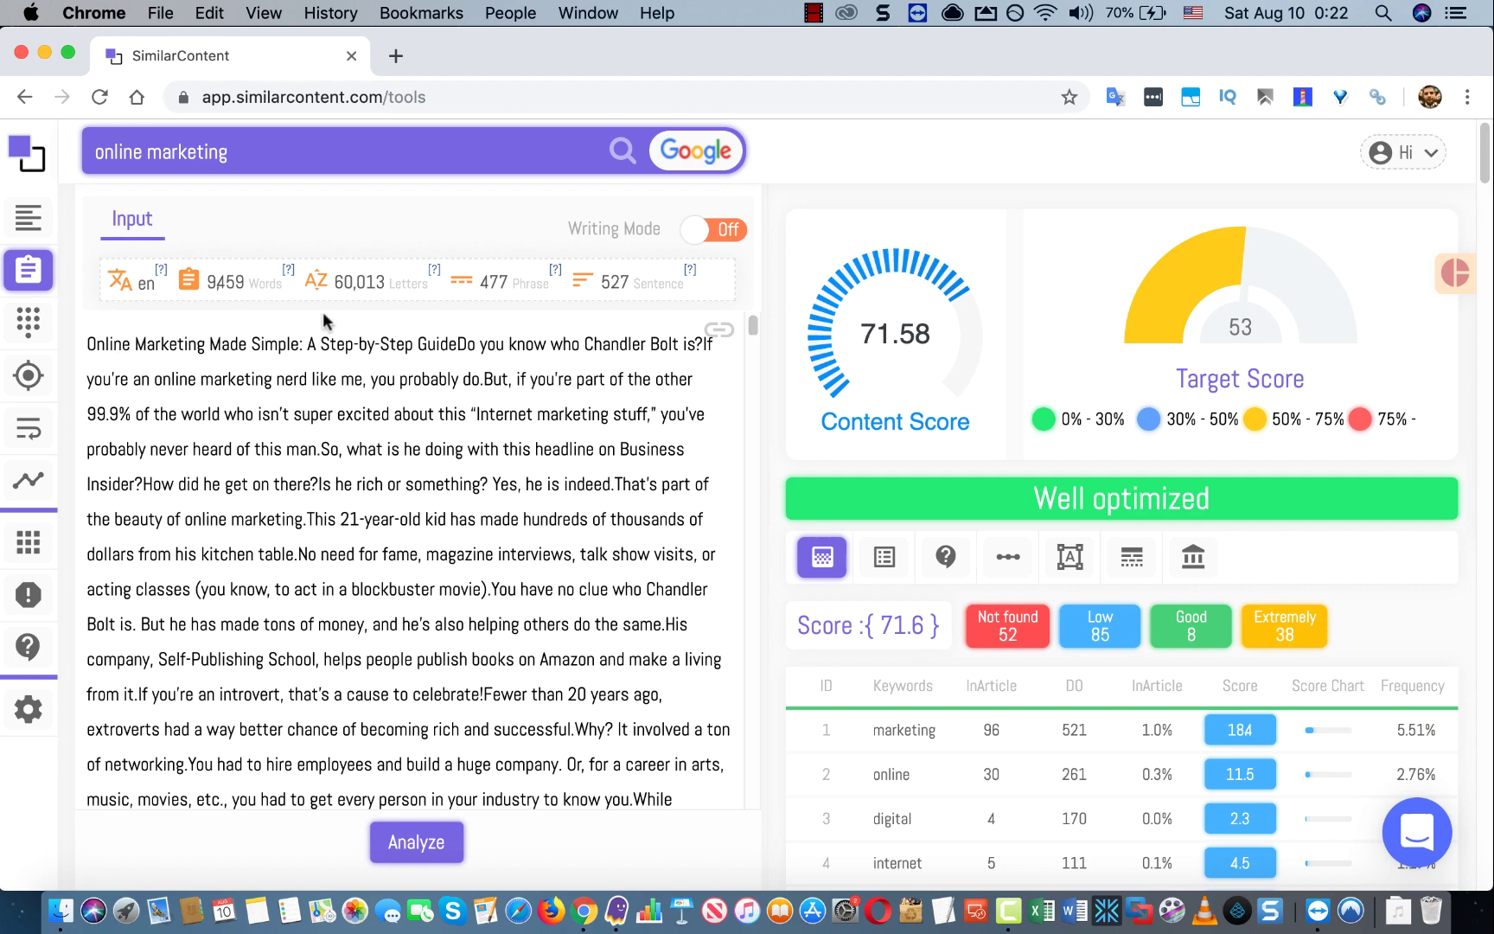
{"action": "mouse_move", "coordinate": [1481, 173]}
{"action": "left_mouse_down"}
{"action": "mouse_move", "coordinate": [1481, 212]}
{"action": "mouse_move", "coordinate": [1482, 192]}
{"action": "left_mouse_up"}
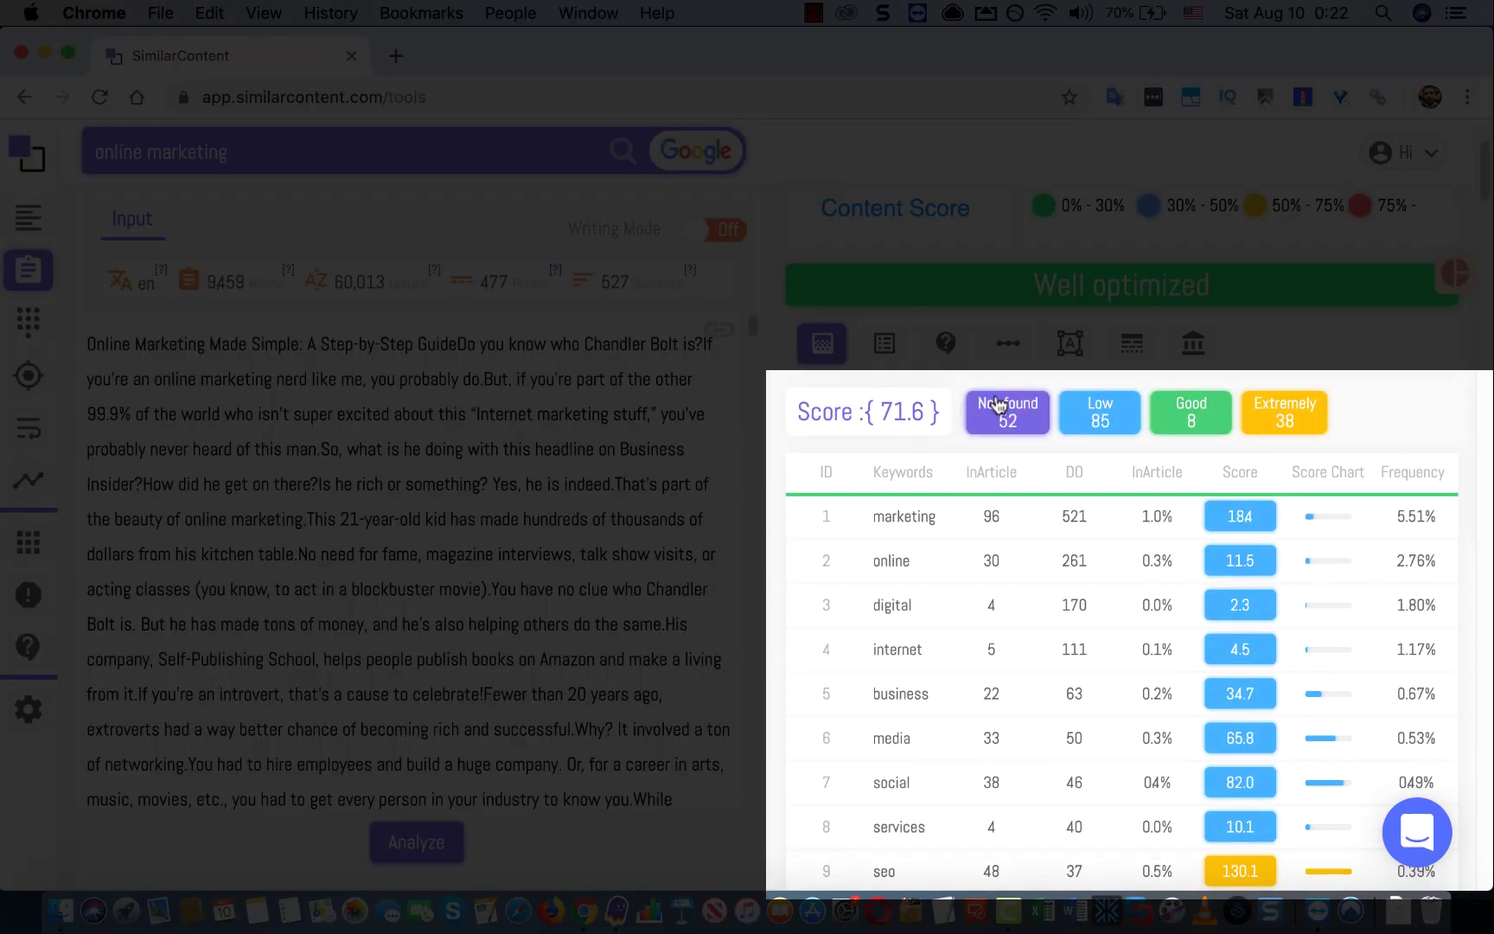
Step: Cycle single-word keyword filters Not found, Low, Good and Extremely, checking marketing and seo counts
{"action": "left_click", "coordinate": [1014, 420]}
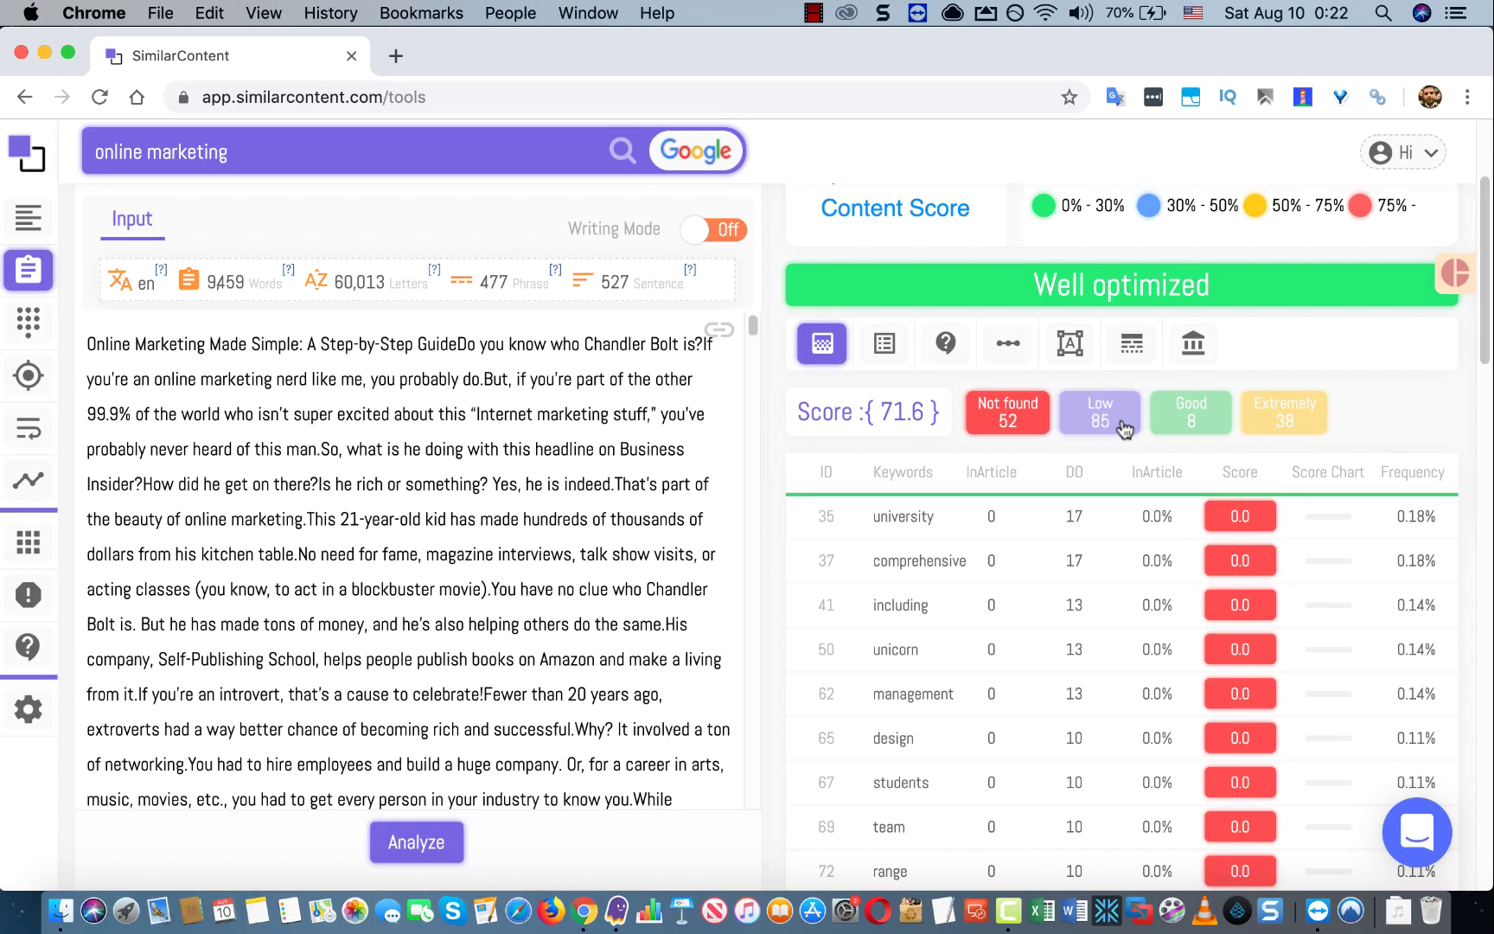
{"action": "left_click", "coordinate": [1116, 424]}
{"action": "left_click", "coordinate": [1198, 422]}
{"action": "left_click", "coordinate": [1301, 424]}
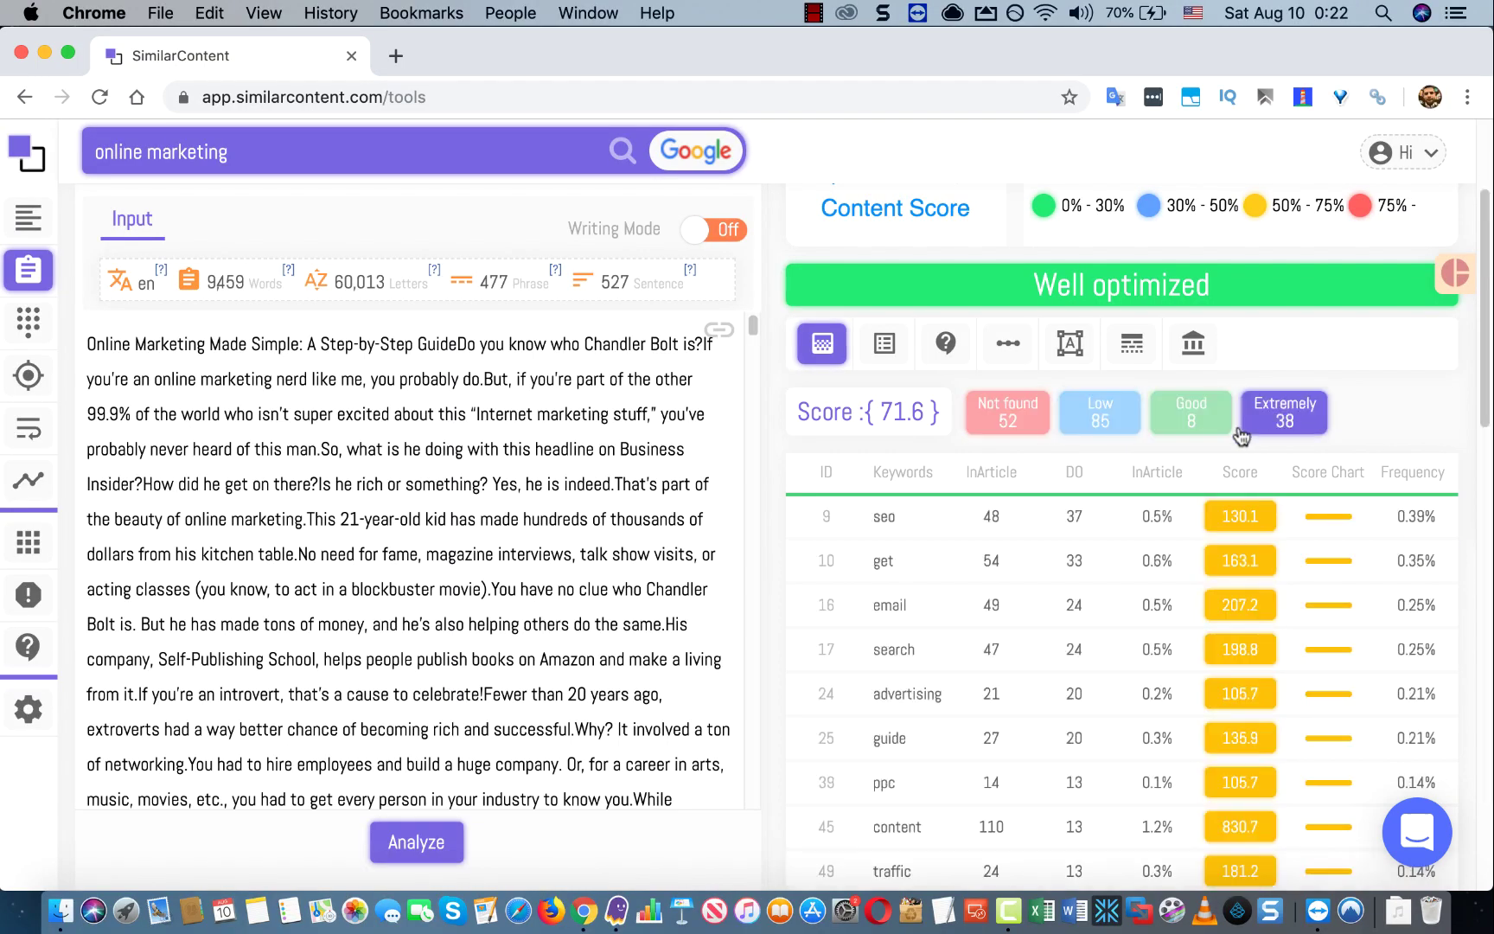
{"action": "left_click", "coordinate": [1023, 424]}
{"action": "left_click", "coordinate": [1099, 420]}
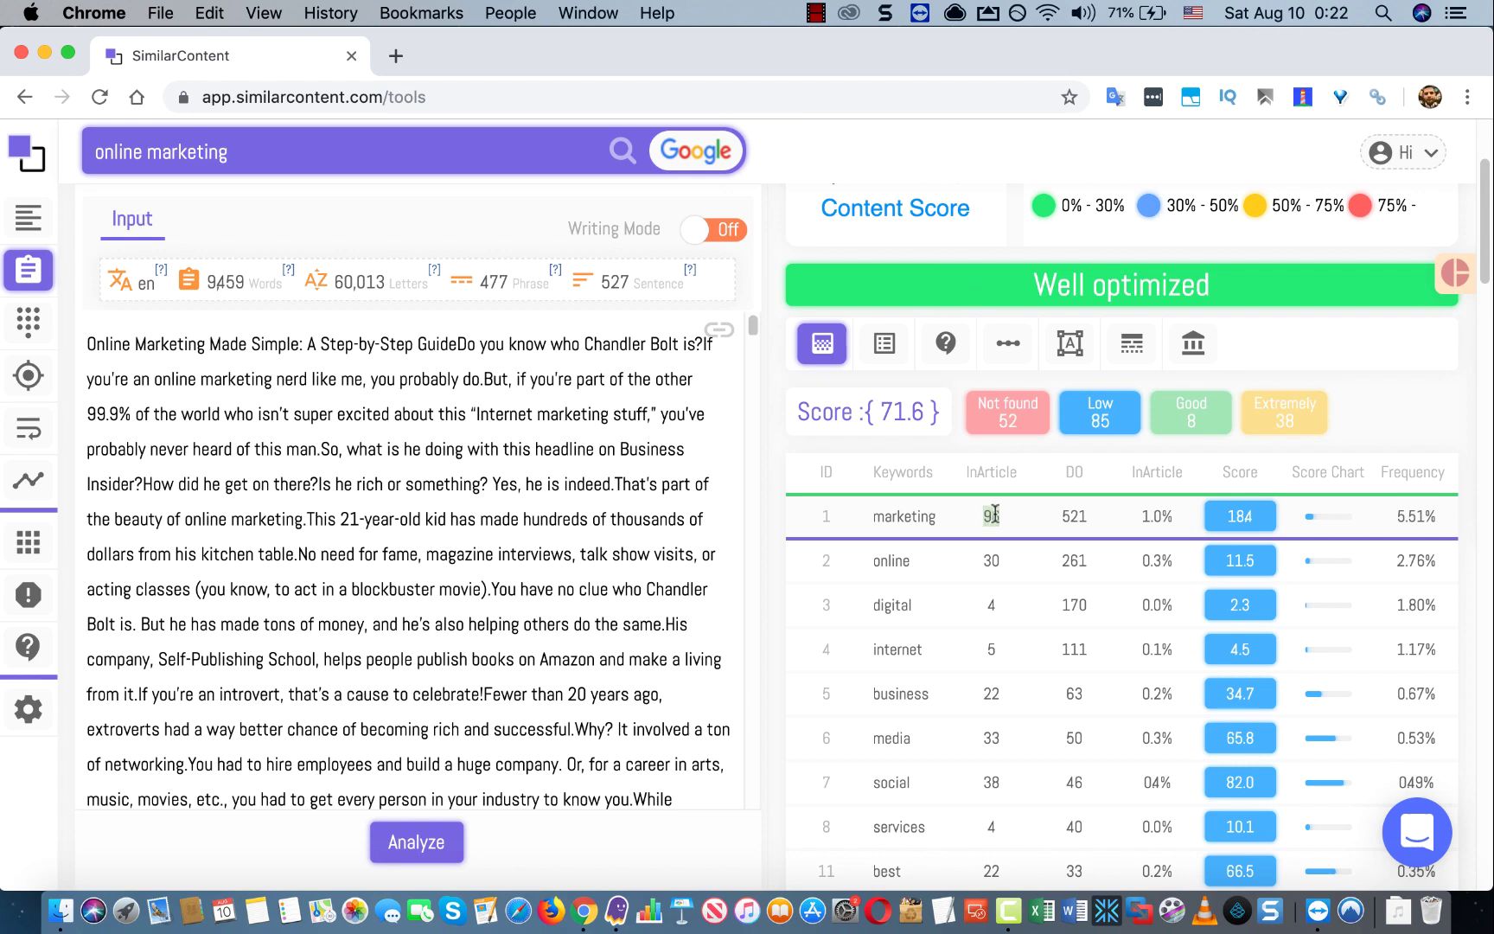
{"action": "double_click", "coordinate": [1072, 516]}
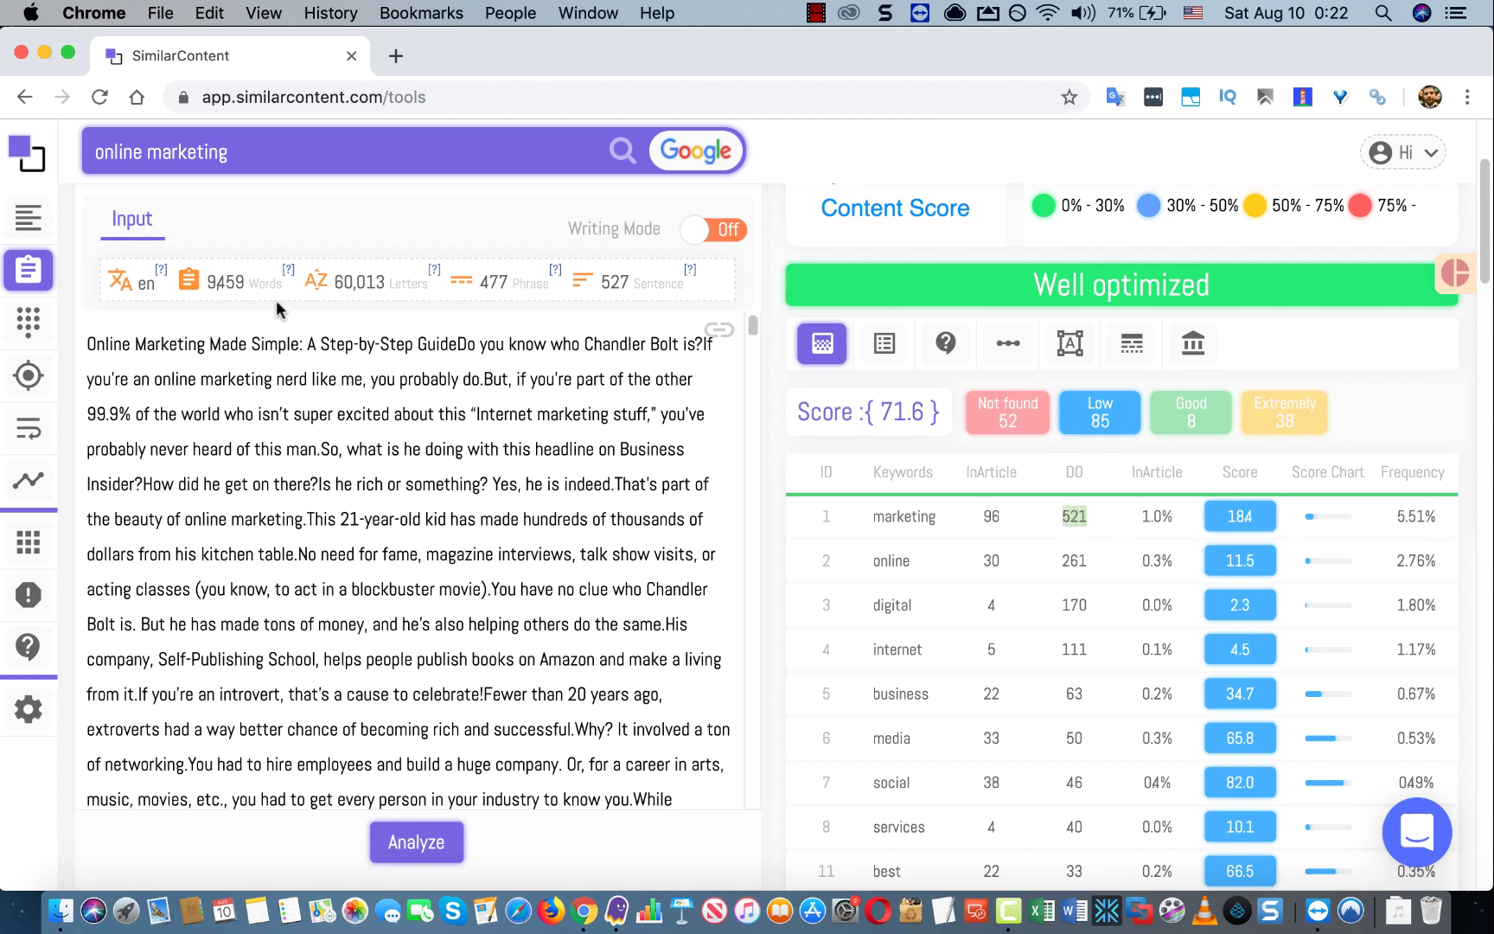
{"action": "double_click", "coordinate": [215, 277]}
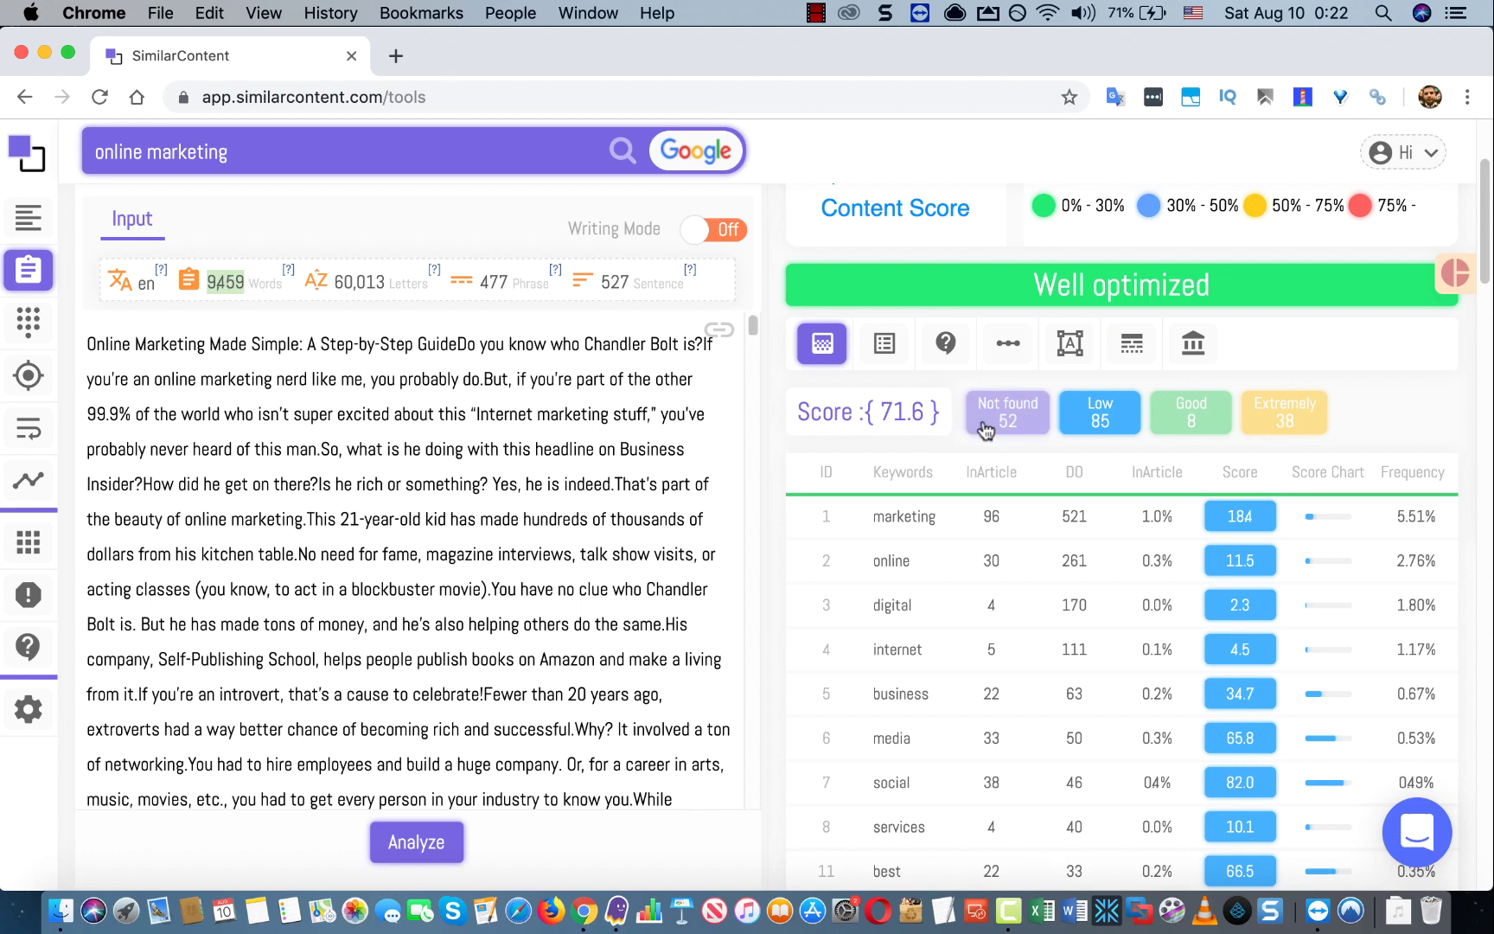
{"action": "left_click", "coordinate": [1178, 420]}
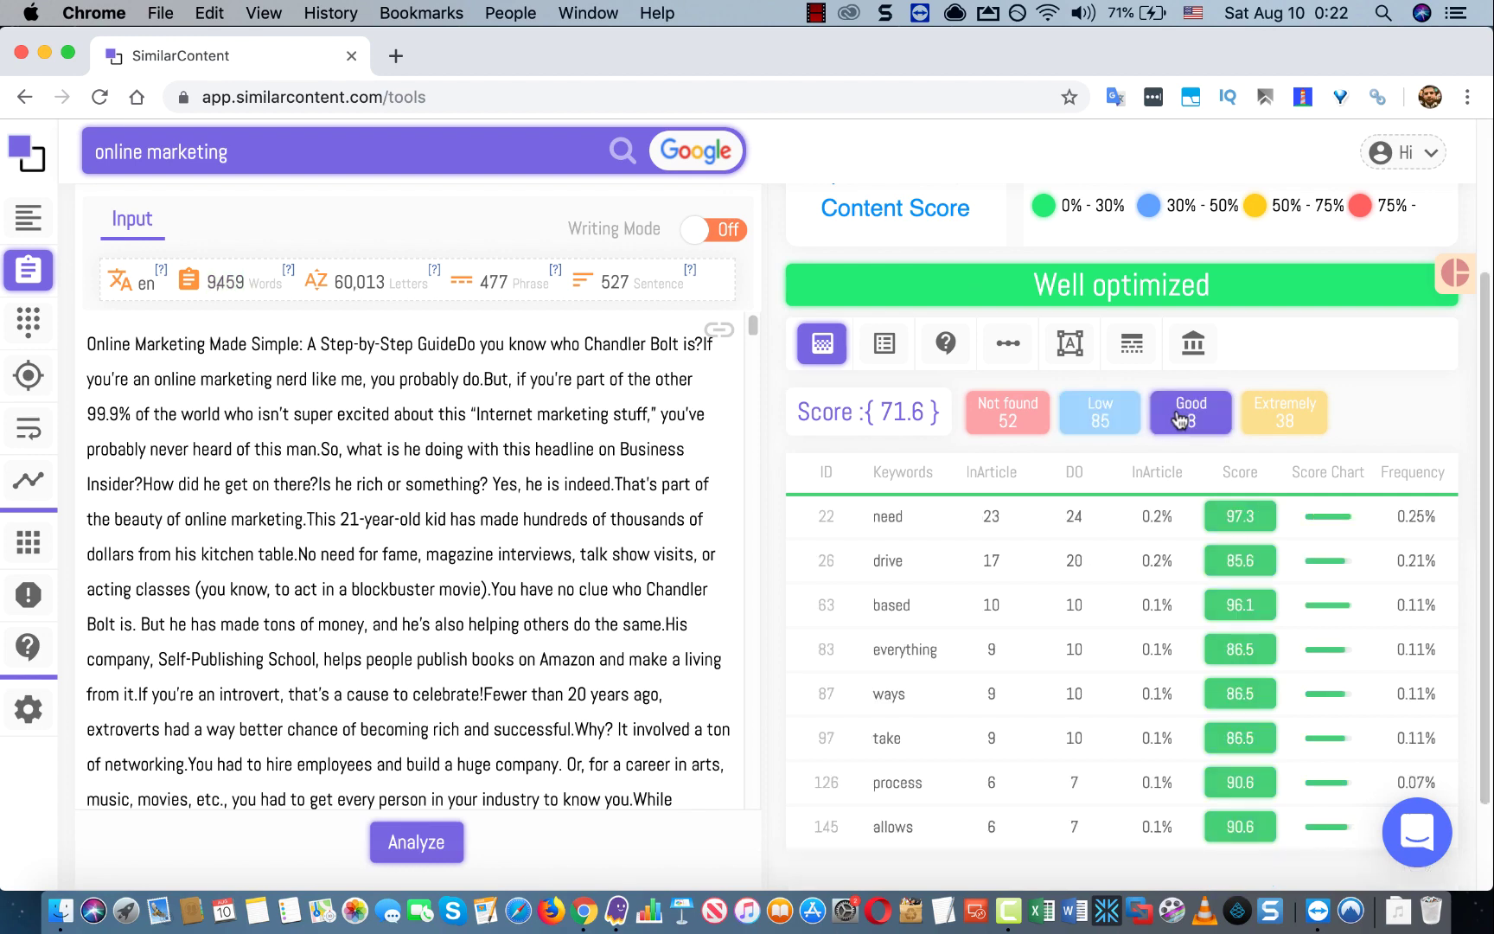
{"action": "left_click", "coordinate": [1295, 420]}
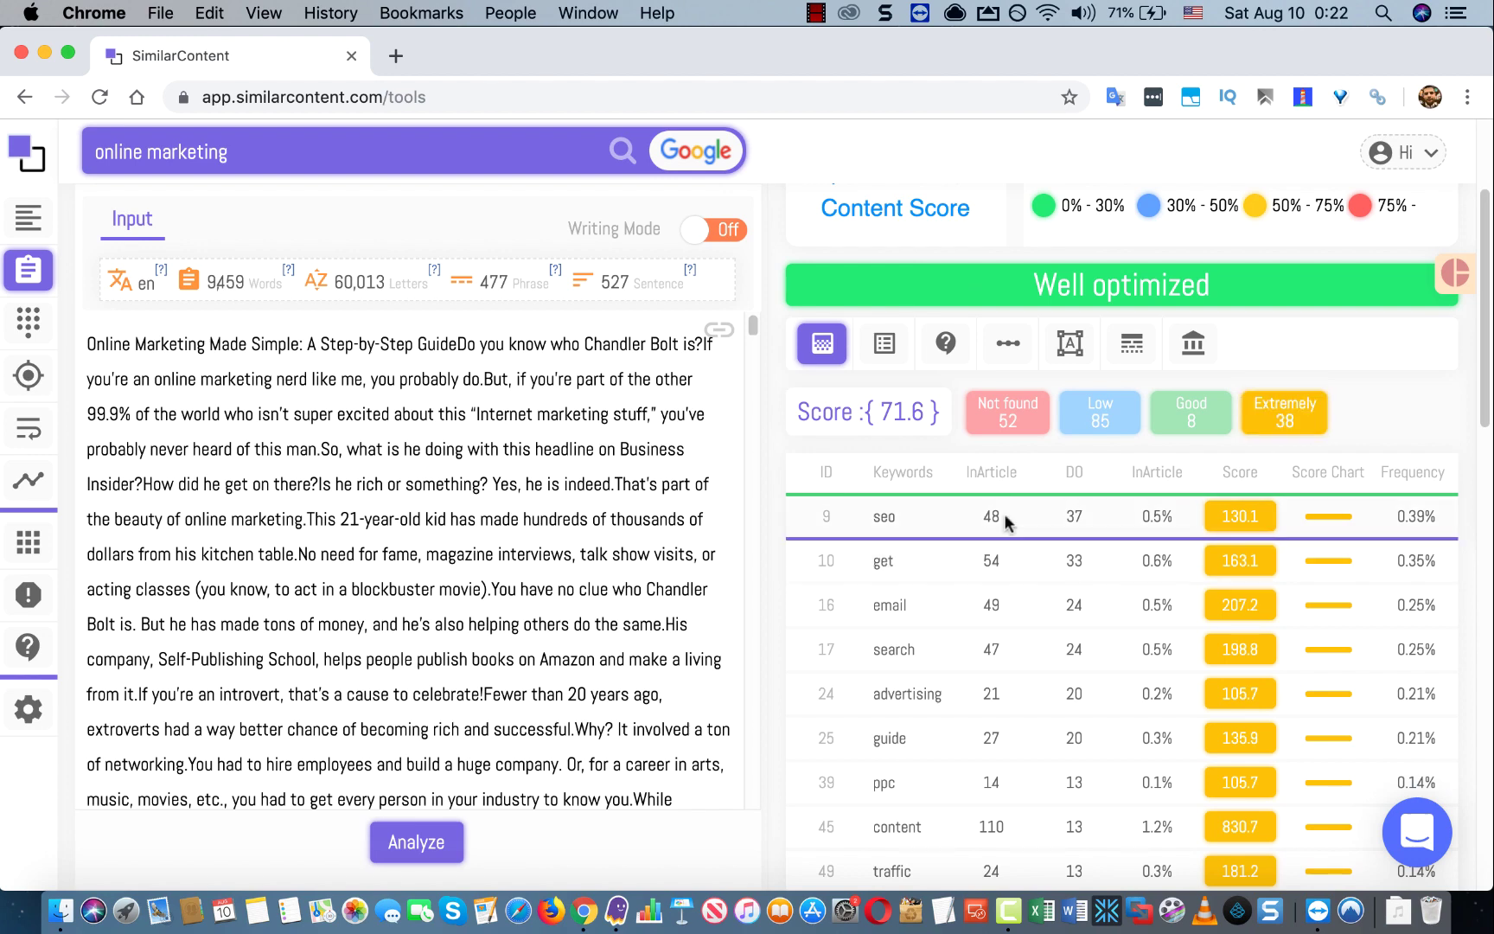
{"action": "double_click", "coordinate": [1076, 512]}
{"action": "double_click", "coordinate": [994, 516]}
Step: Filter the multi-word phrases to Not found and select 'marketing services'
{"action": "left_click", "coordinate": [881, 340]}
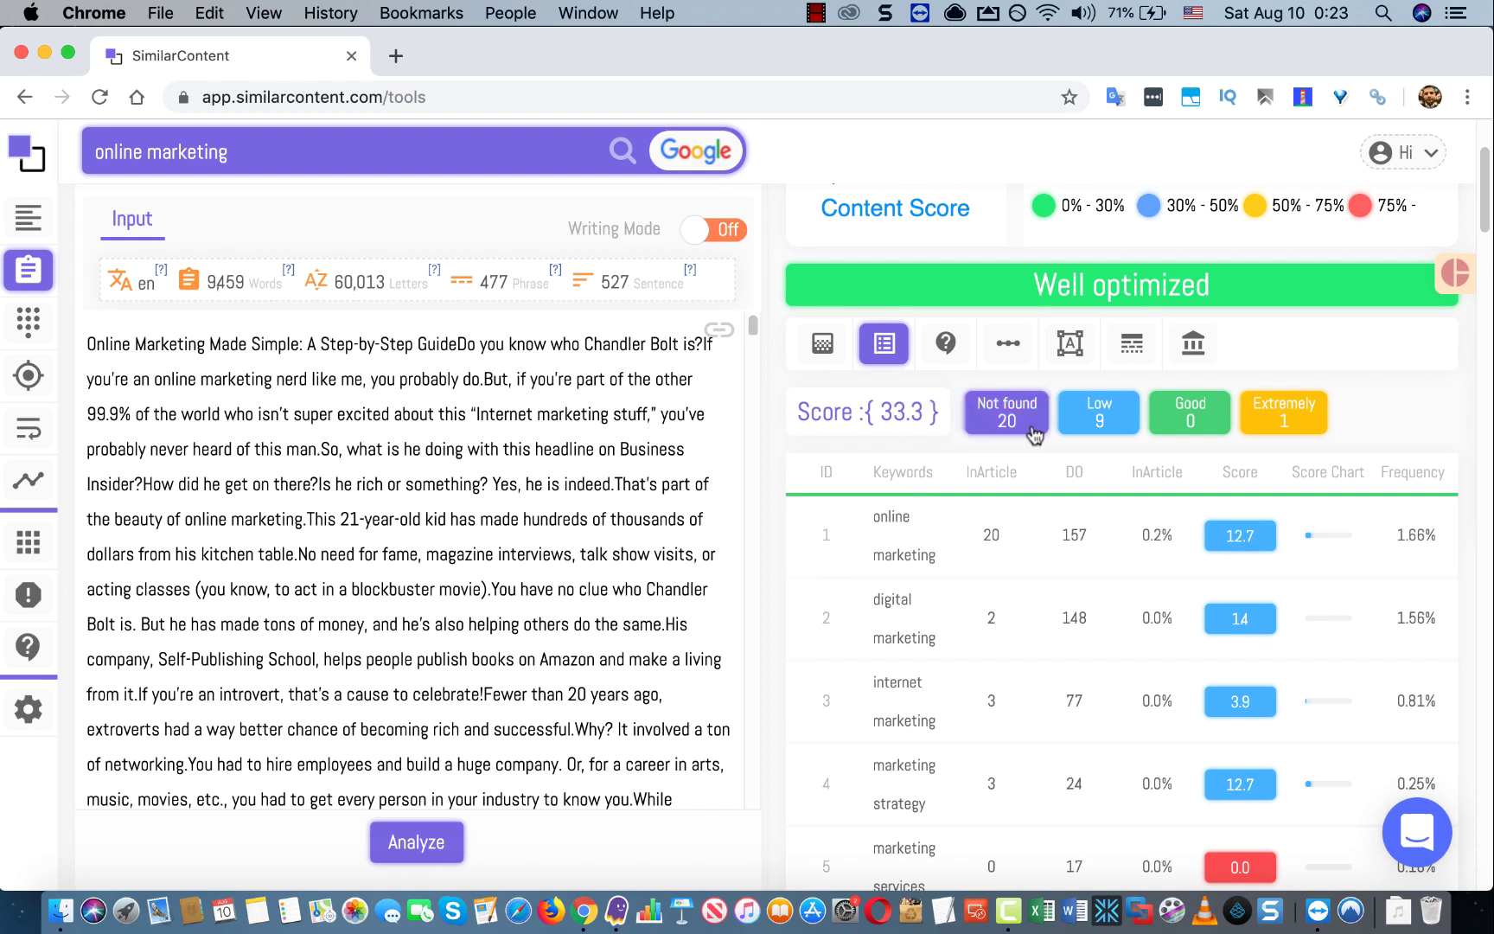
{"action": "left_click", "coordinate": [1008, 414]}
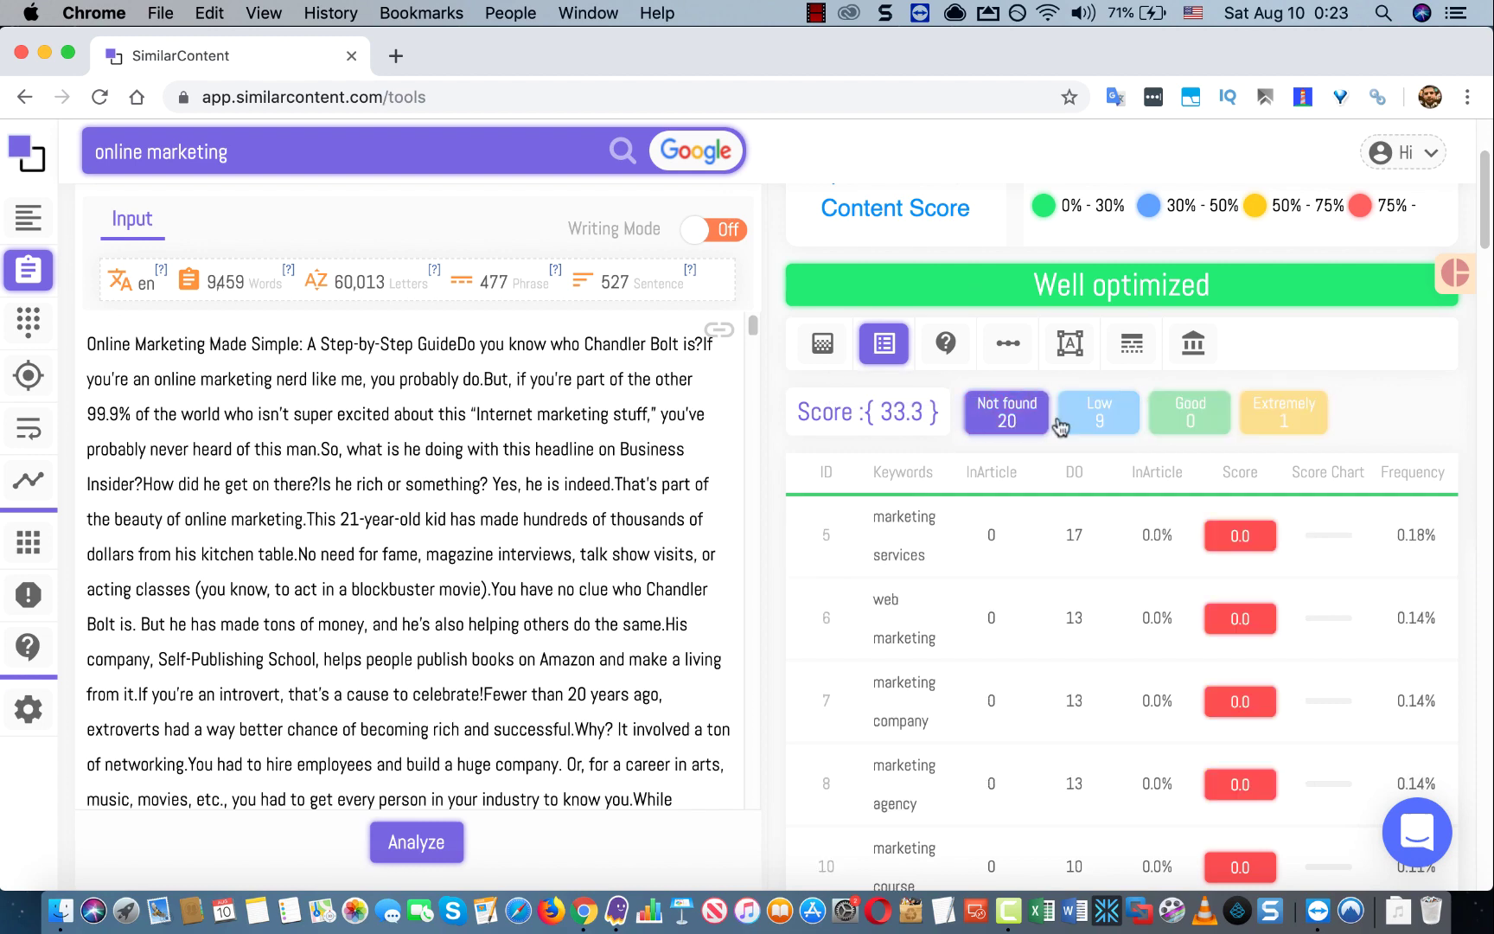
{"action": "left_click", "coordinate": [1127, 424]}
{"action": "left_click", "coordinate": [1168, 419]}
{"action": "left_click", "coordinate": [1028, 415]}
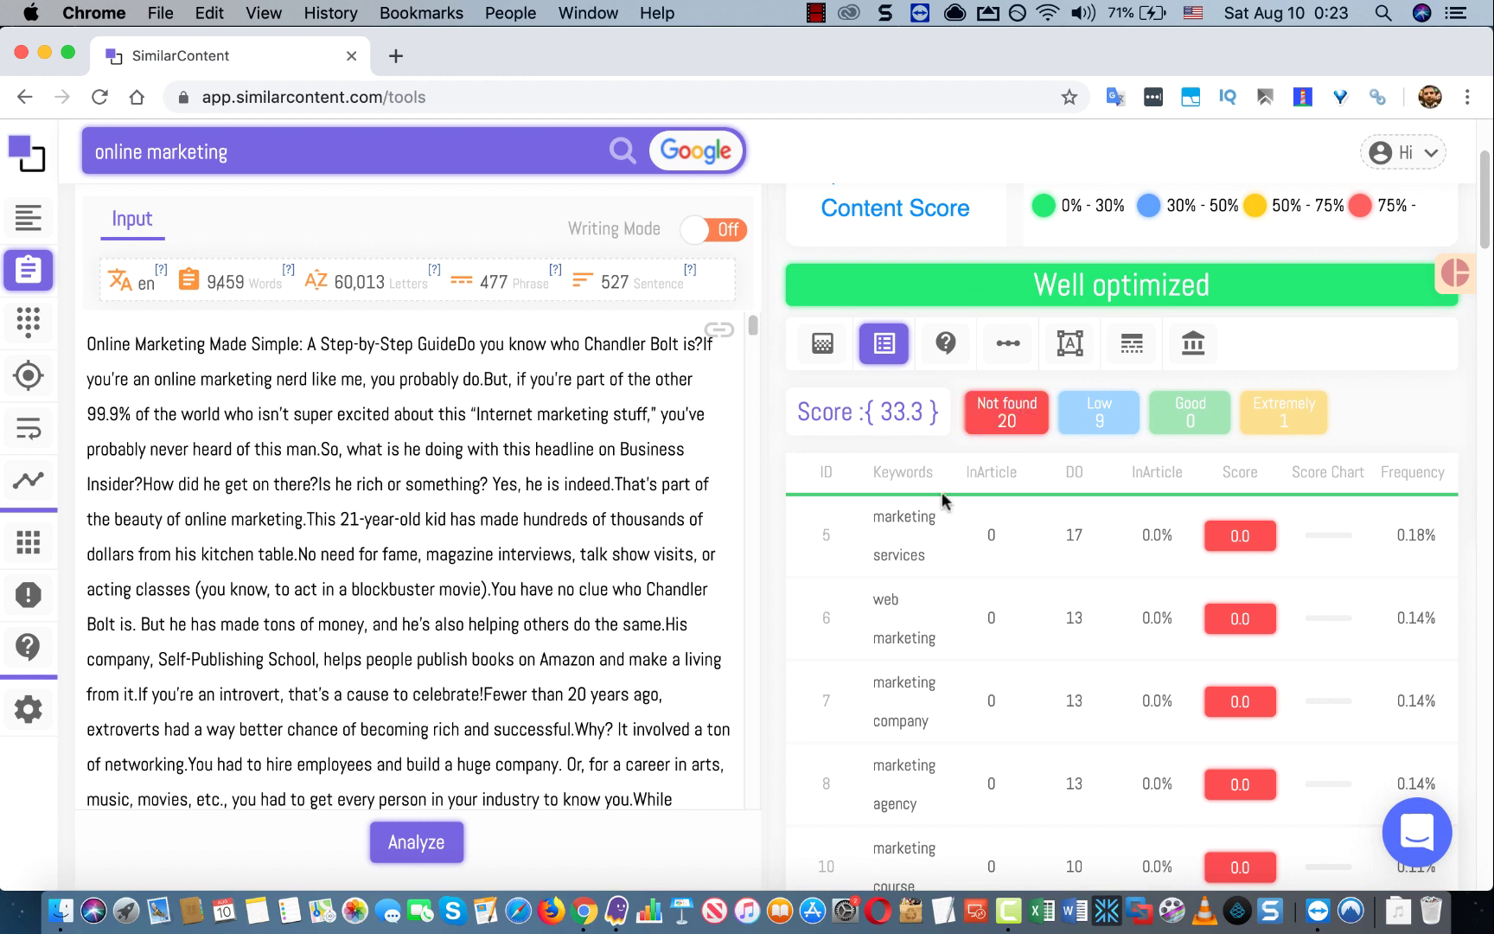
{"action": "triple_click", "coordinate": [908, 519]}
{"action": "right_click", "coordinate": [905, 517]}
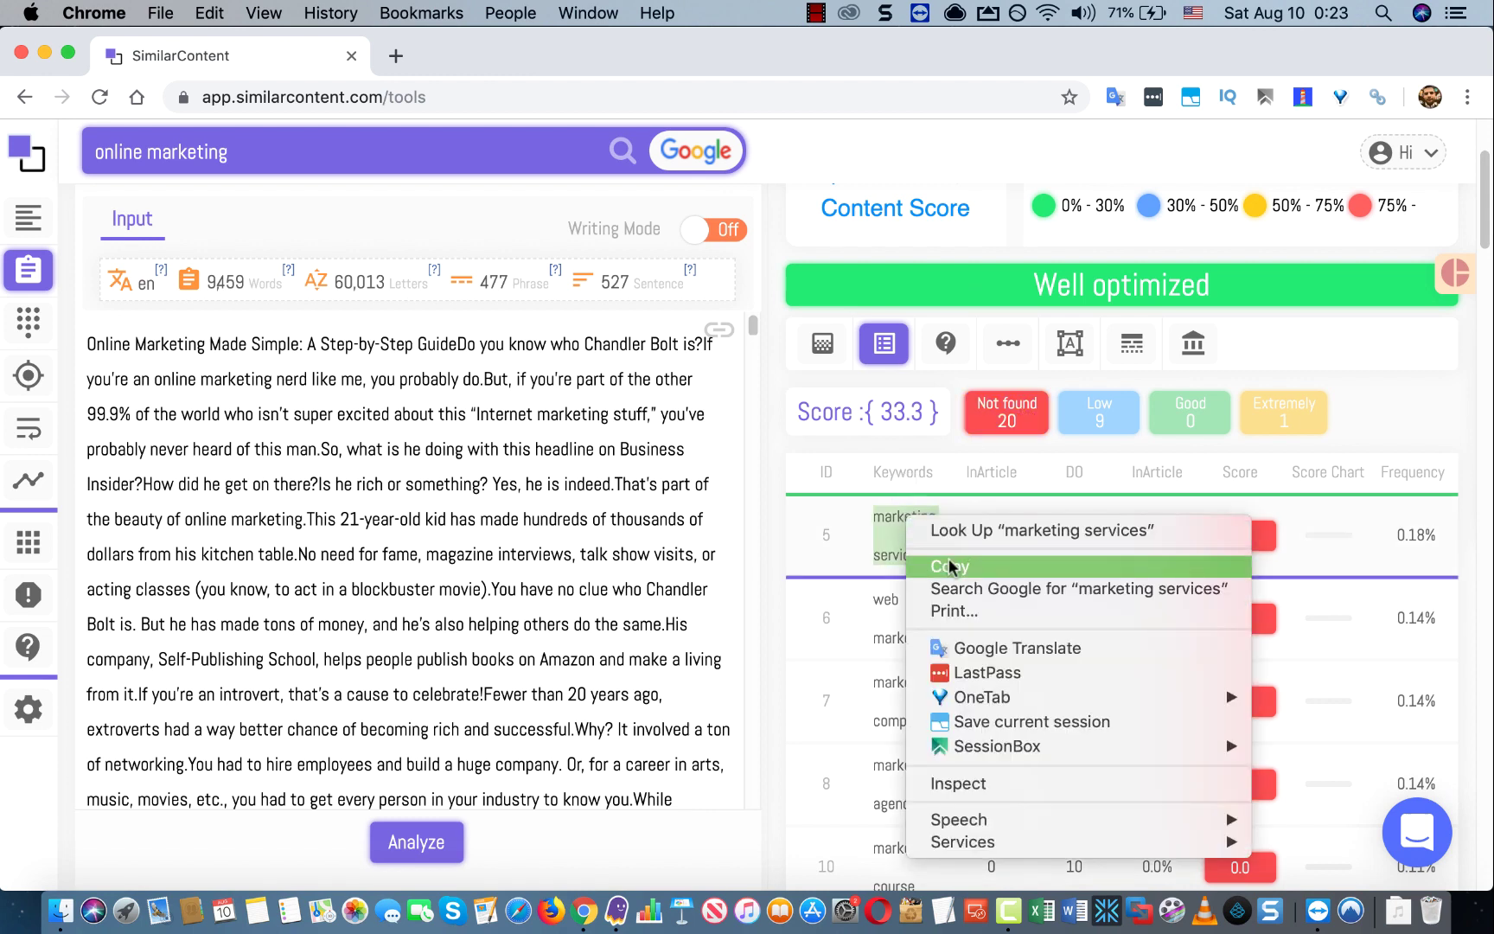
Step: Turn Writing Mode on and paste 'marketing services' and 'web marketing' on a new first line
{"action": "left_click", "coordinate": [950, 566]}
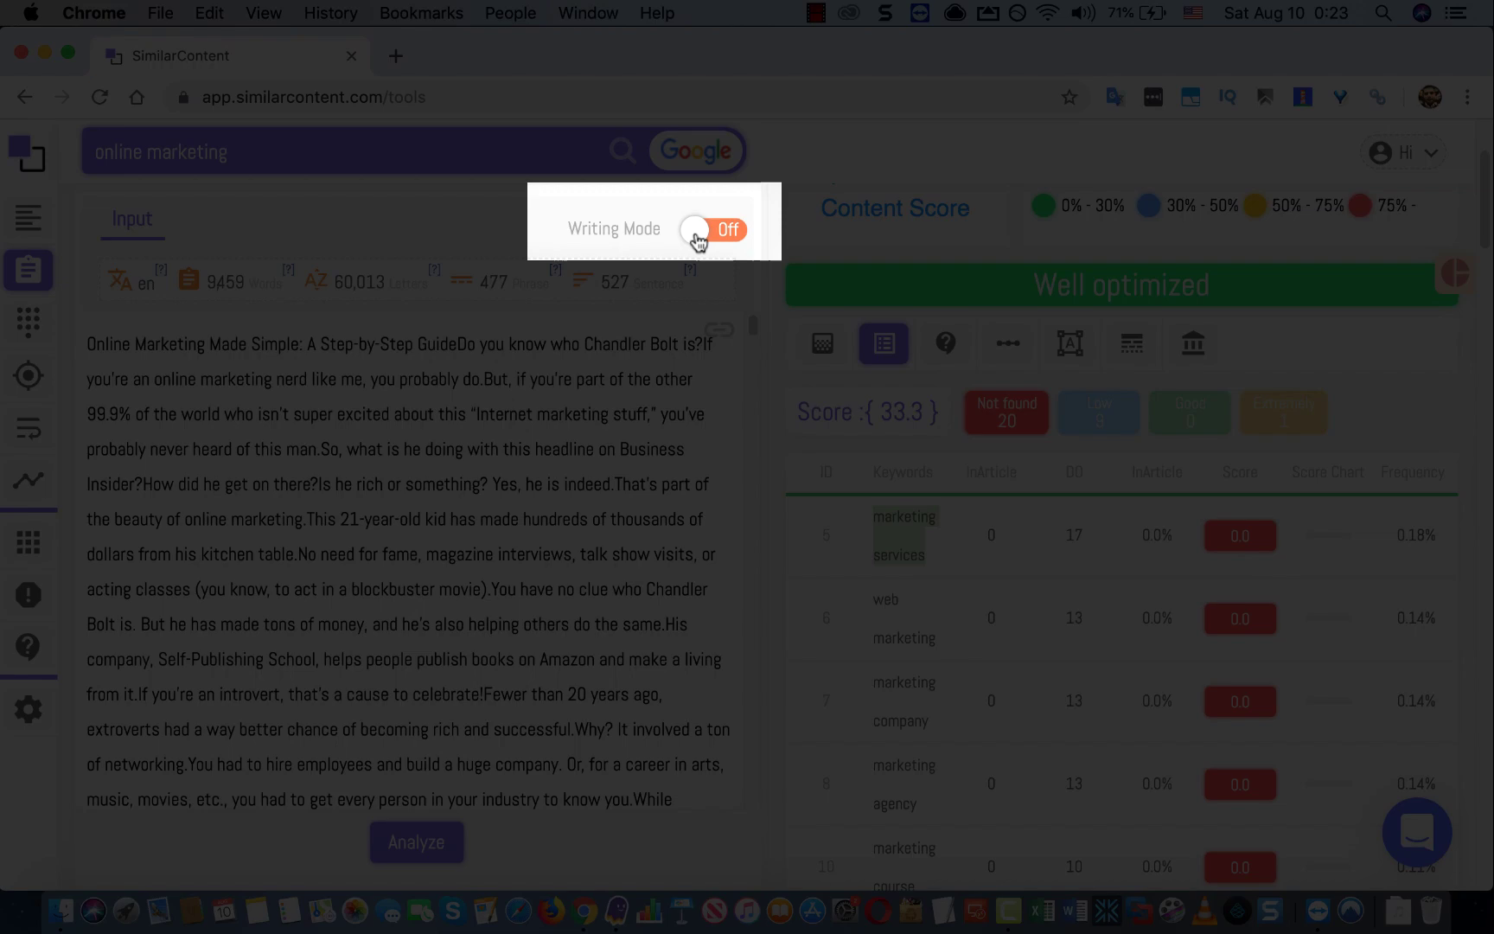
{"action": "left_click", "coordinate": [698, 239]}
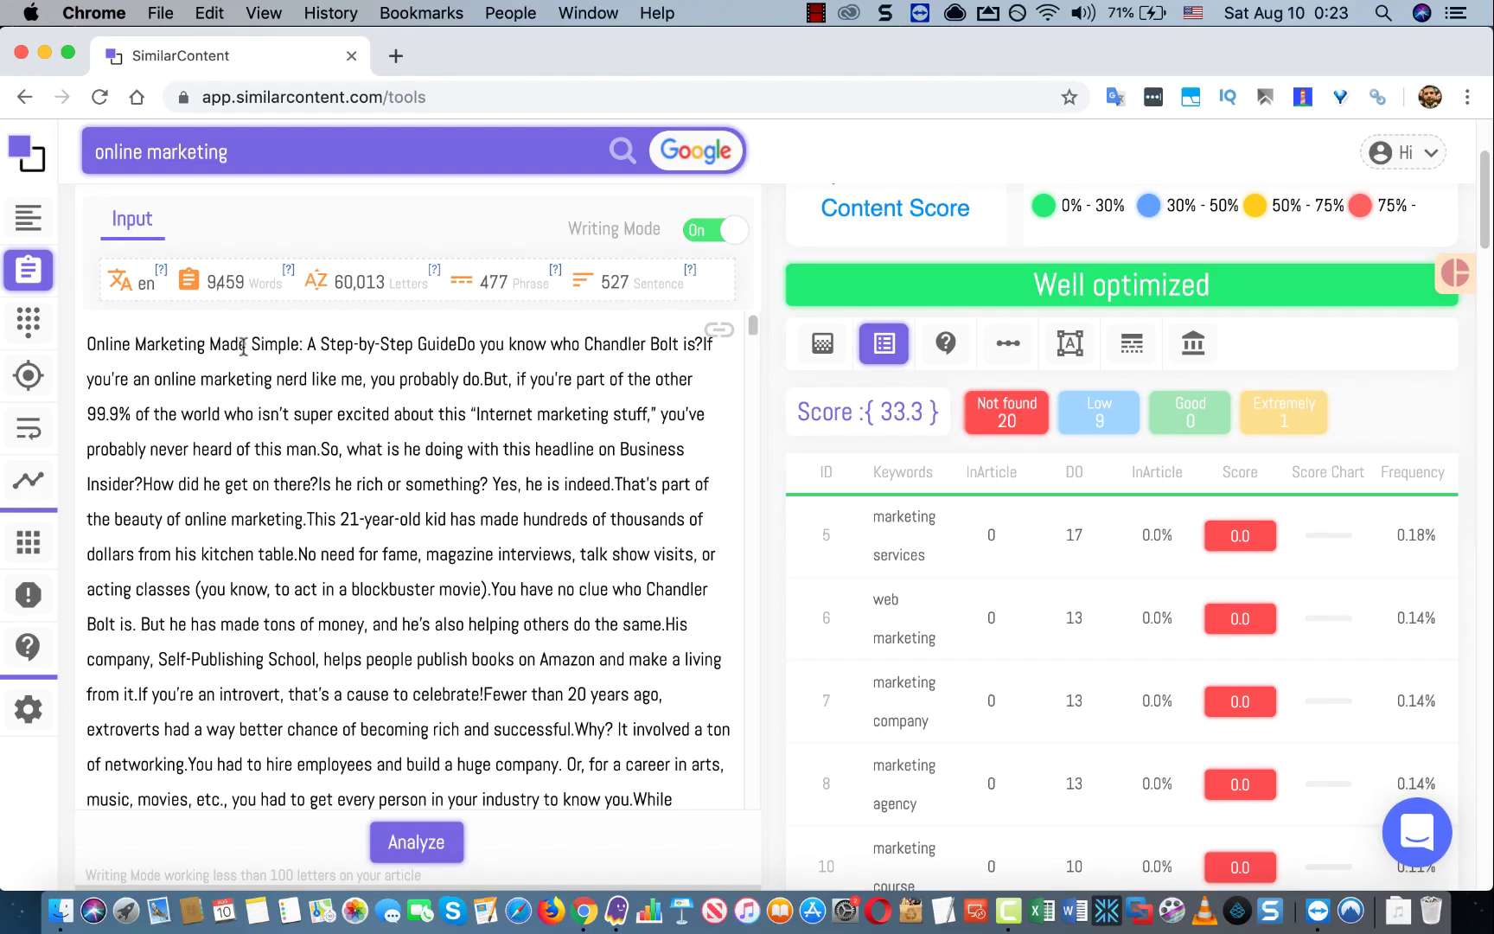
{"action": "left_click", "coordinate": [84, 342]}
{"action": "key", "text": "Return"}
{"action": "key", "text": "super+v"}
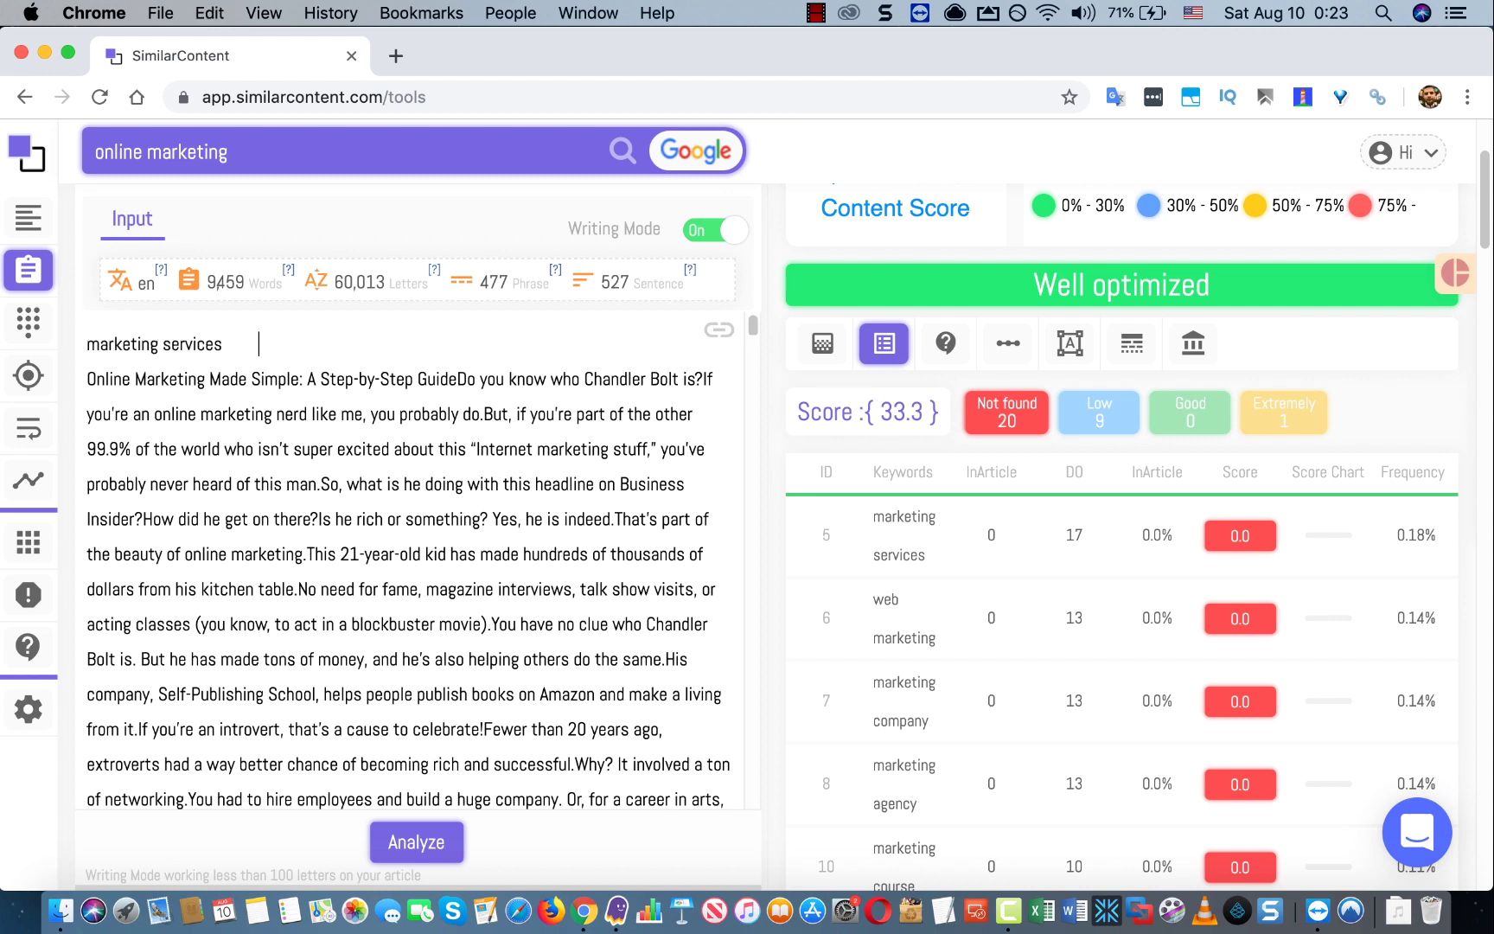
{"action": "double_click", "coordinate": [899, 638]}
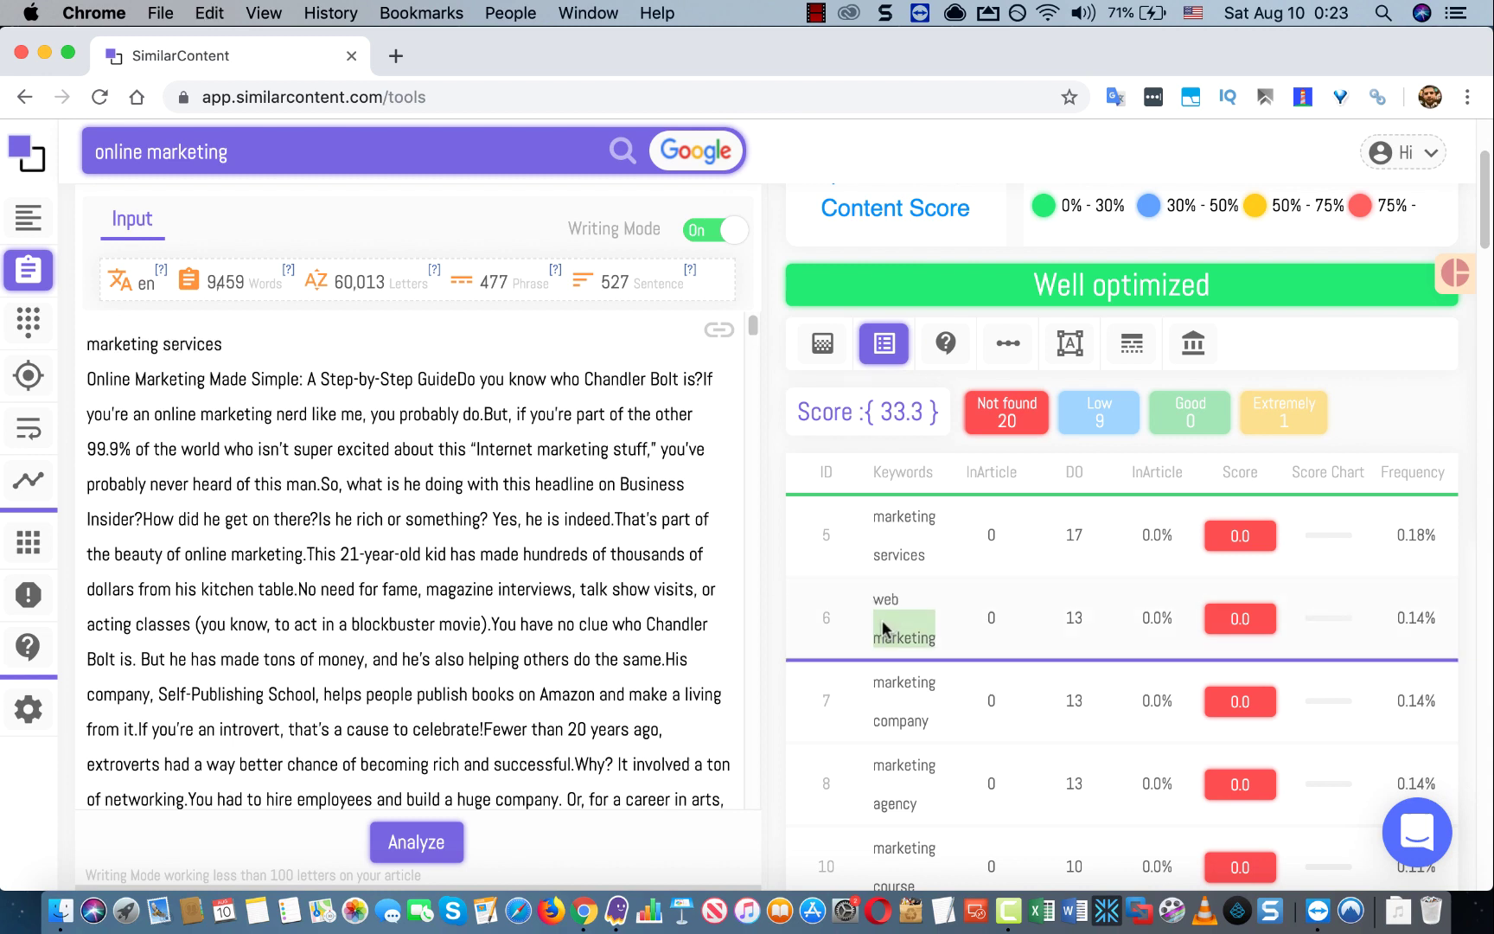
{"action": "triple_click", "coordinate": [896, 640]}
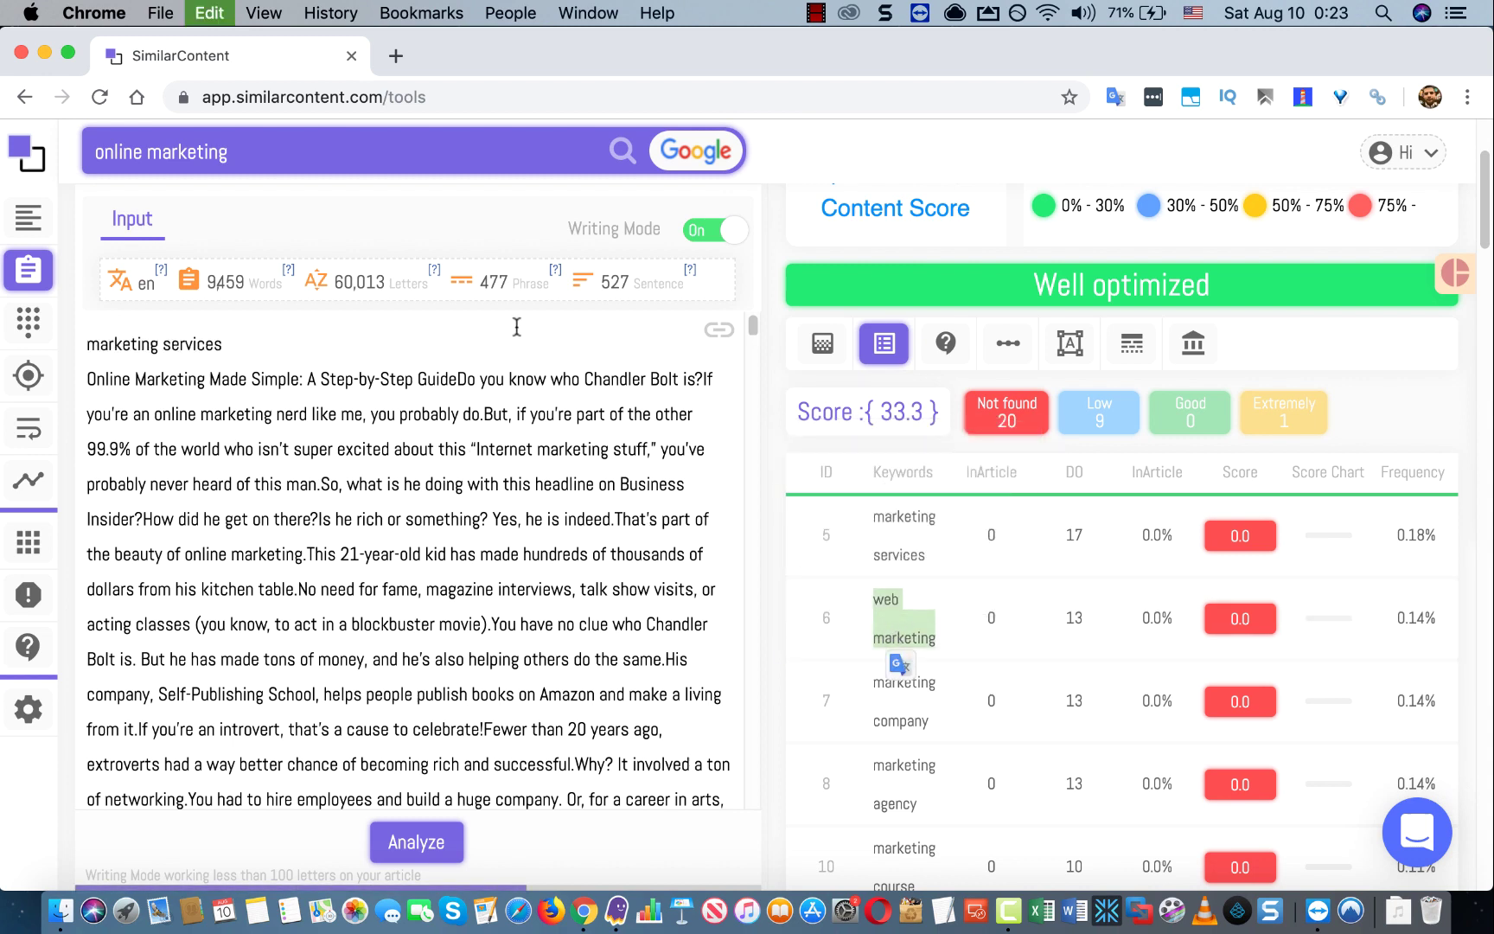
{"action": "key", "text": "super+c"}
{"action": "left_click", "coordinate": [420, 345]}
{"action": "key", "text": "super+v"}
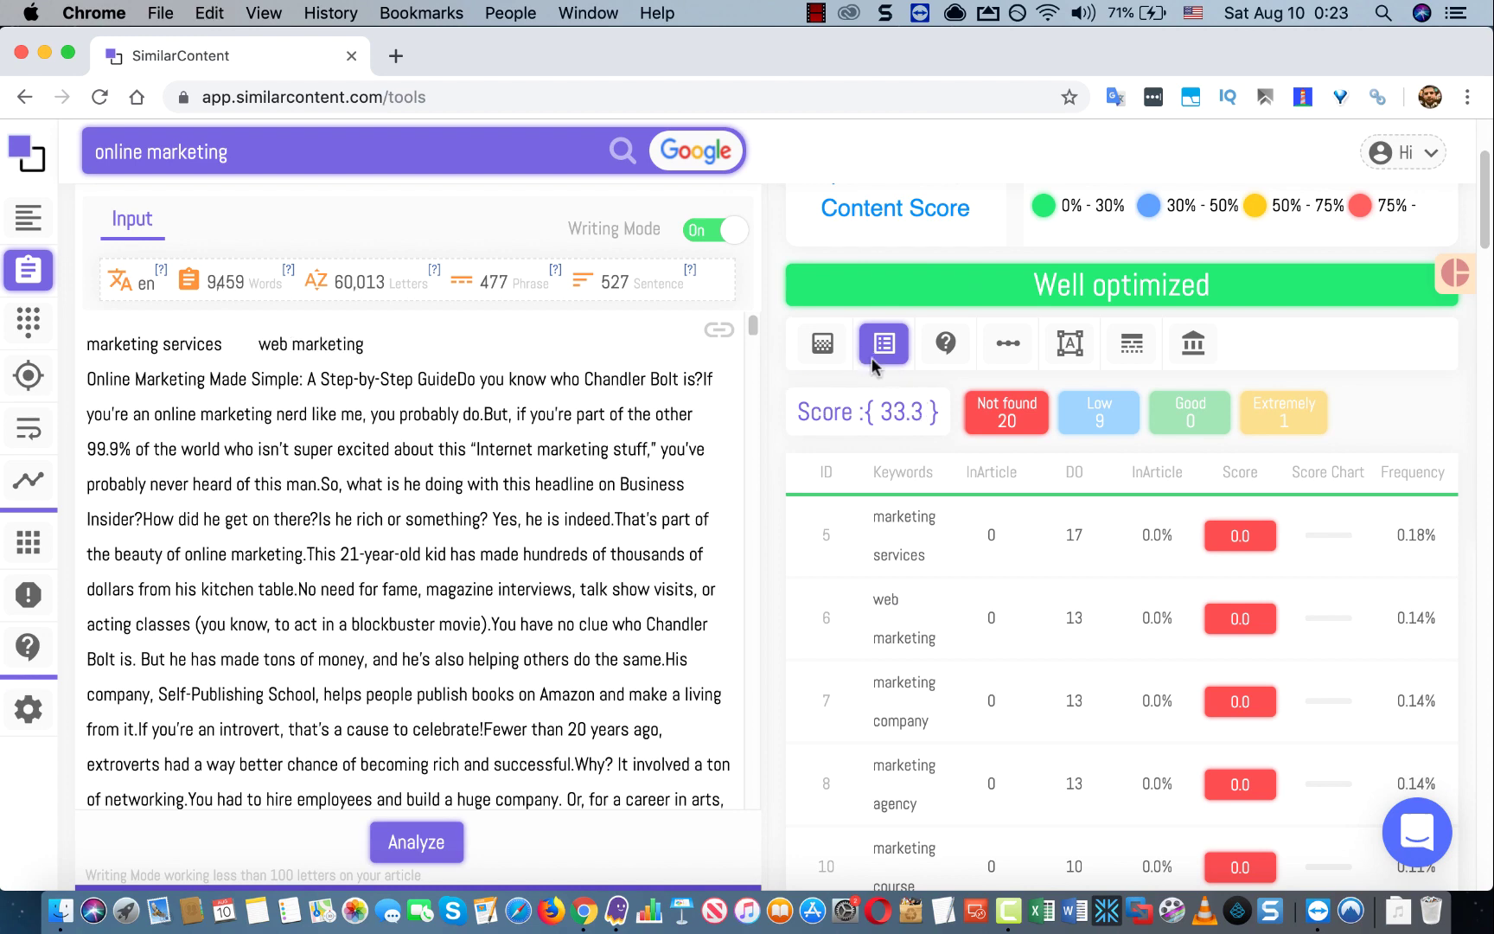
Step: Append the single-word keywords 'university' and 'comprehensive' to the keyword line
{"action": "left_click", "coordinate": [820, 343]}
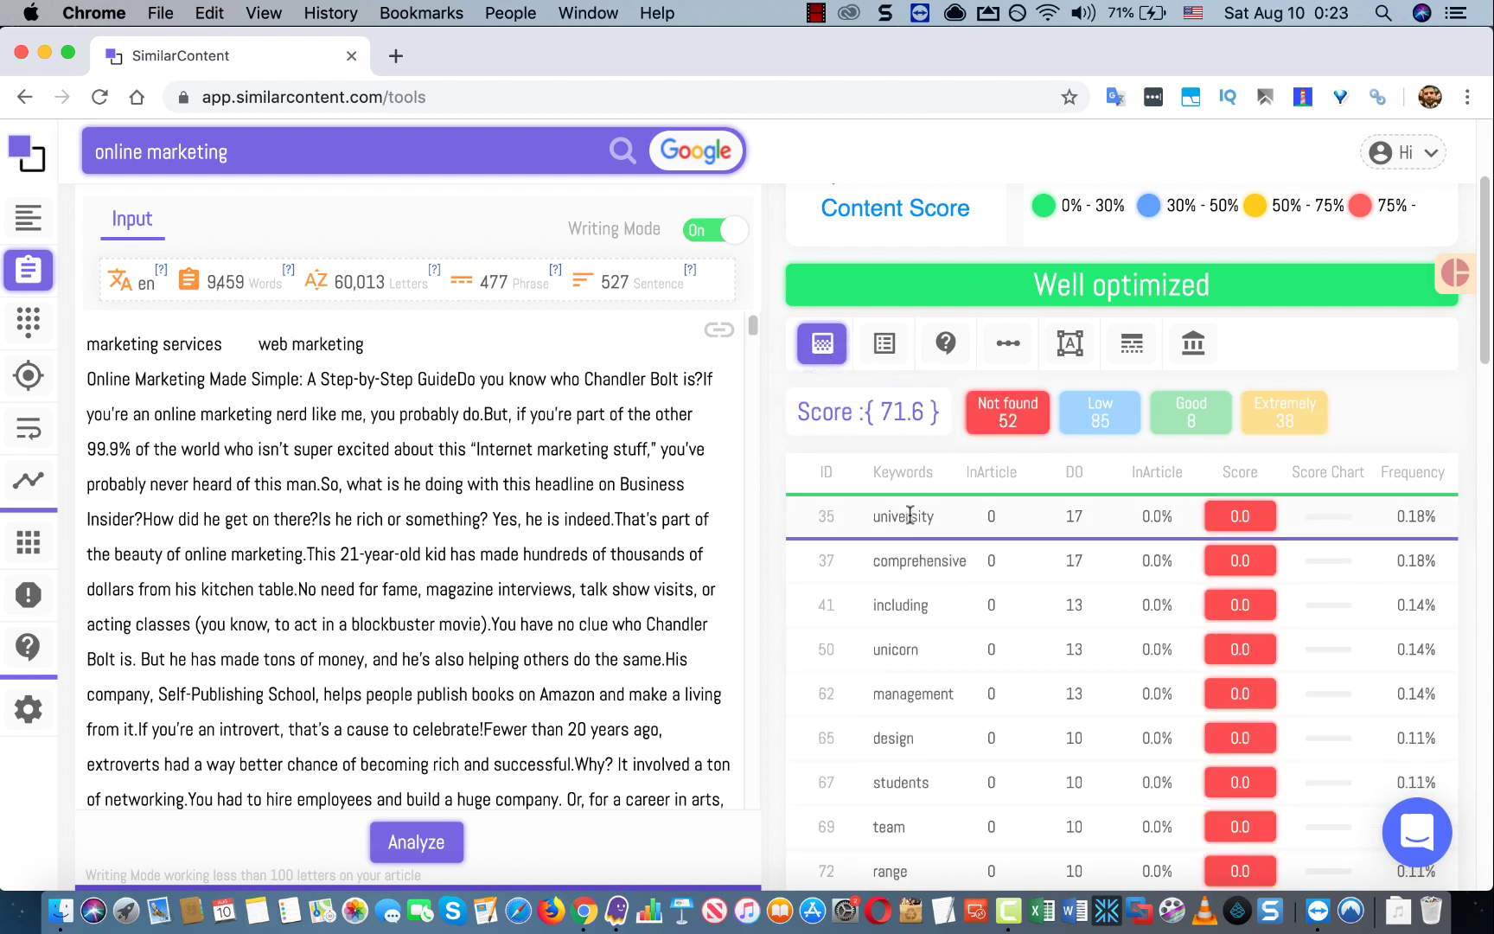
{"action": "triple_click", "coordinate": [910, 516]}
{"action": "key", "text": "super+c"}
{"action": "left_click", "coordinate": [397, 345]}
{"action": "key", "text": "super+v"}
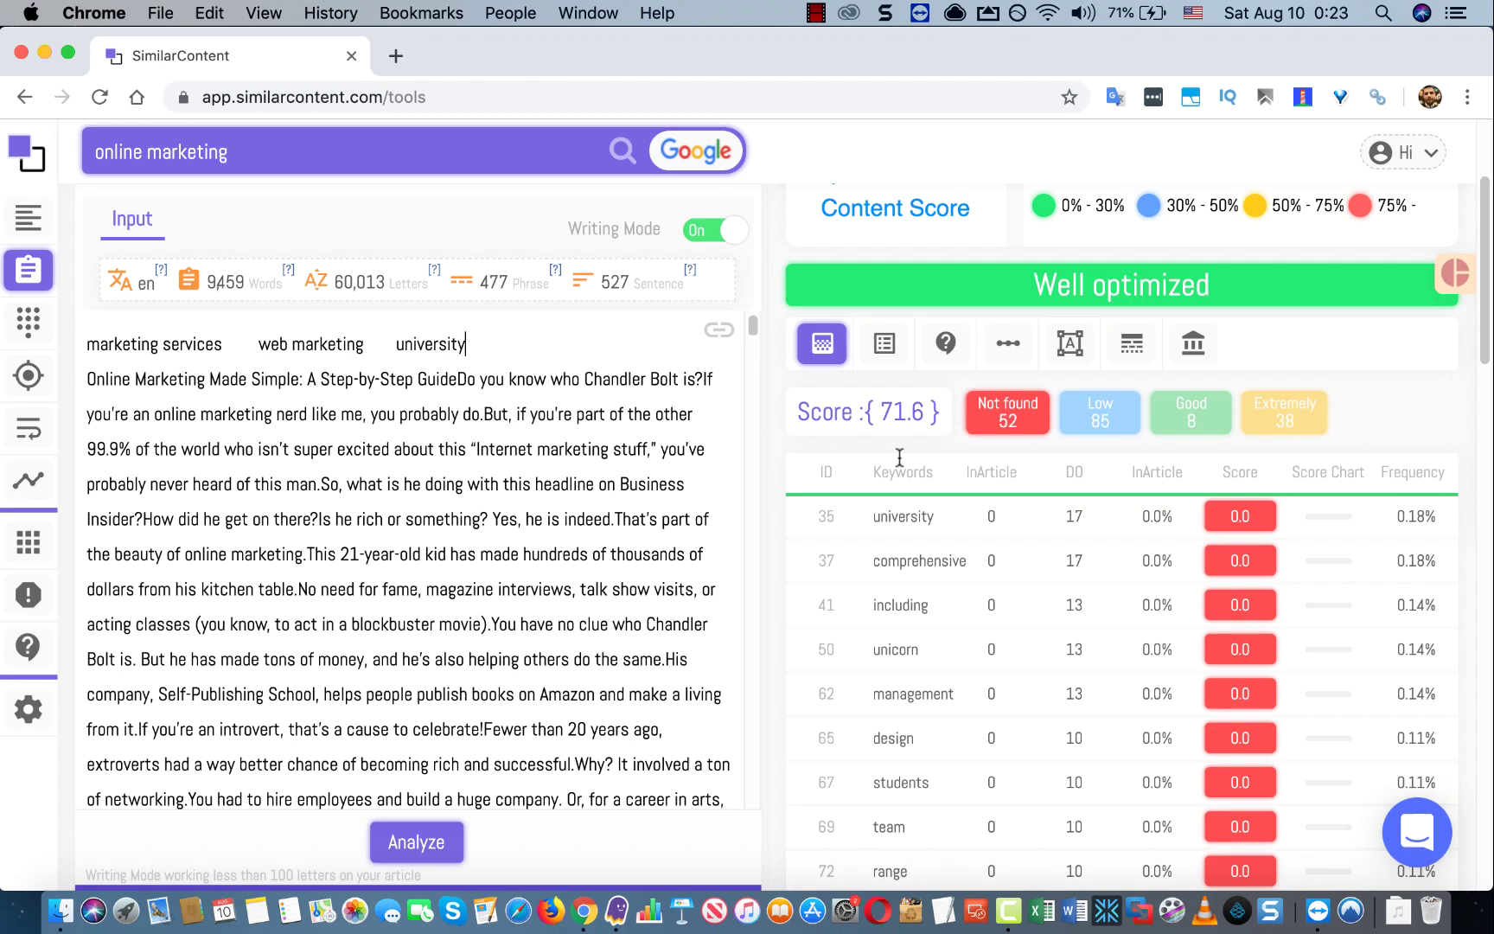
{"action": "triple_click", "coordinate": [910, 560]}
{"action": "key", "text": "super+c"}
{"action": "left_click", "coordinate": [546, 346]}
{"action": "key", "text": "super+v"}
Step: Append 'including' and 'management' to finish the keyword line
{"action": "triple_click", "coordinate": [892, 597]}
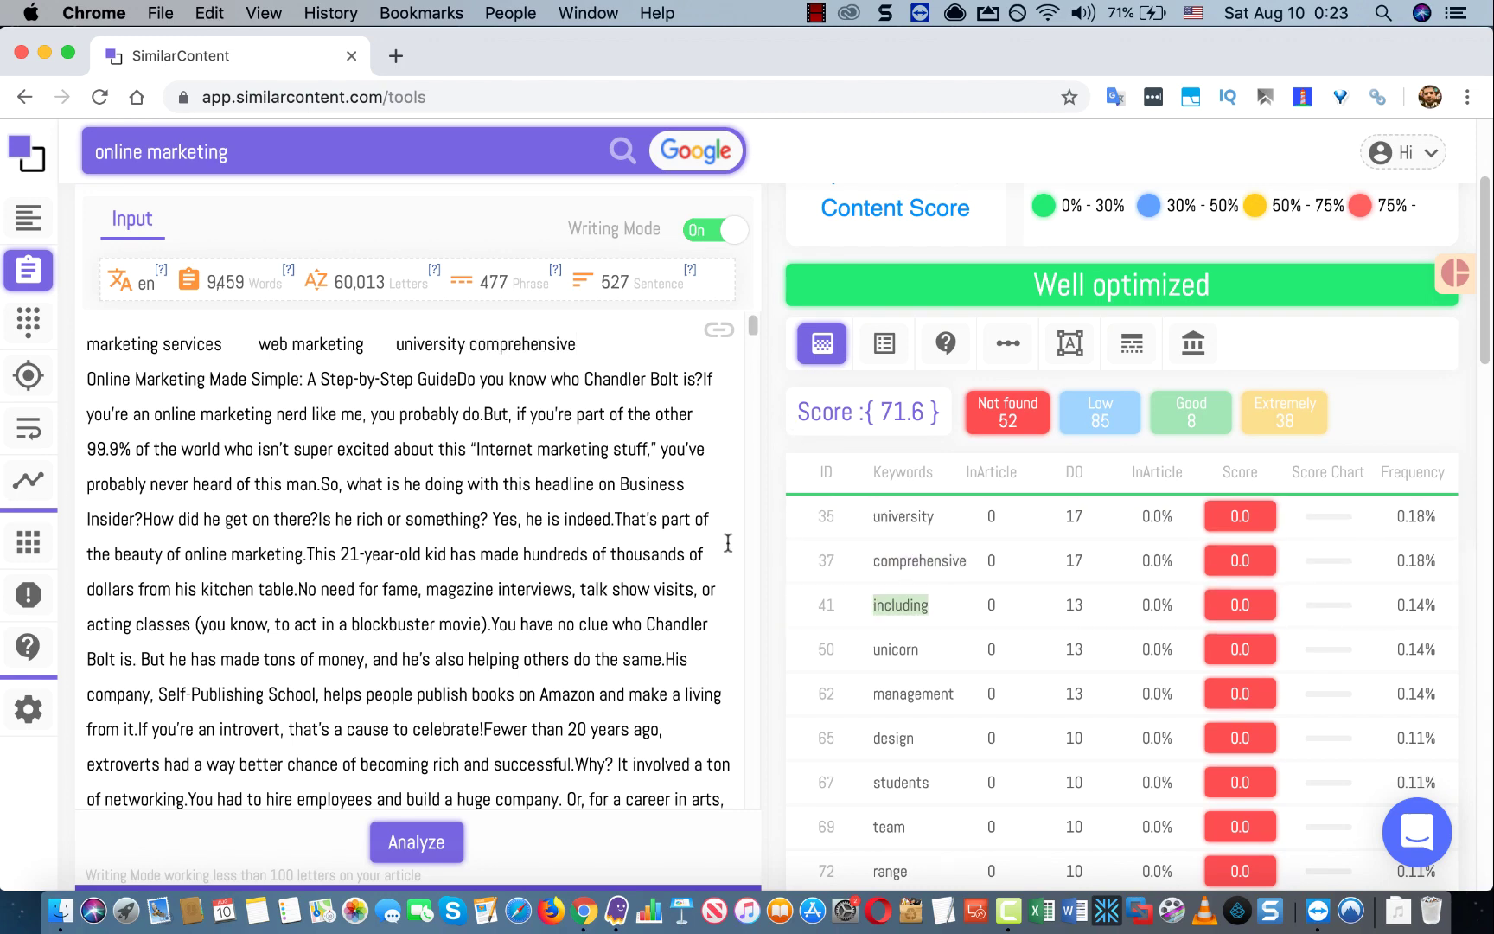
{"action": "key", "text": "super+c"}
{"action": "left_click", "coordinate": [581, 344]}
{"action": "key", "text": "super+v"}
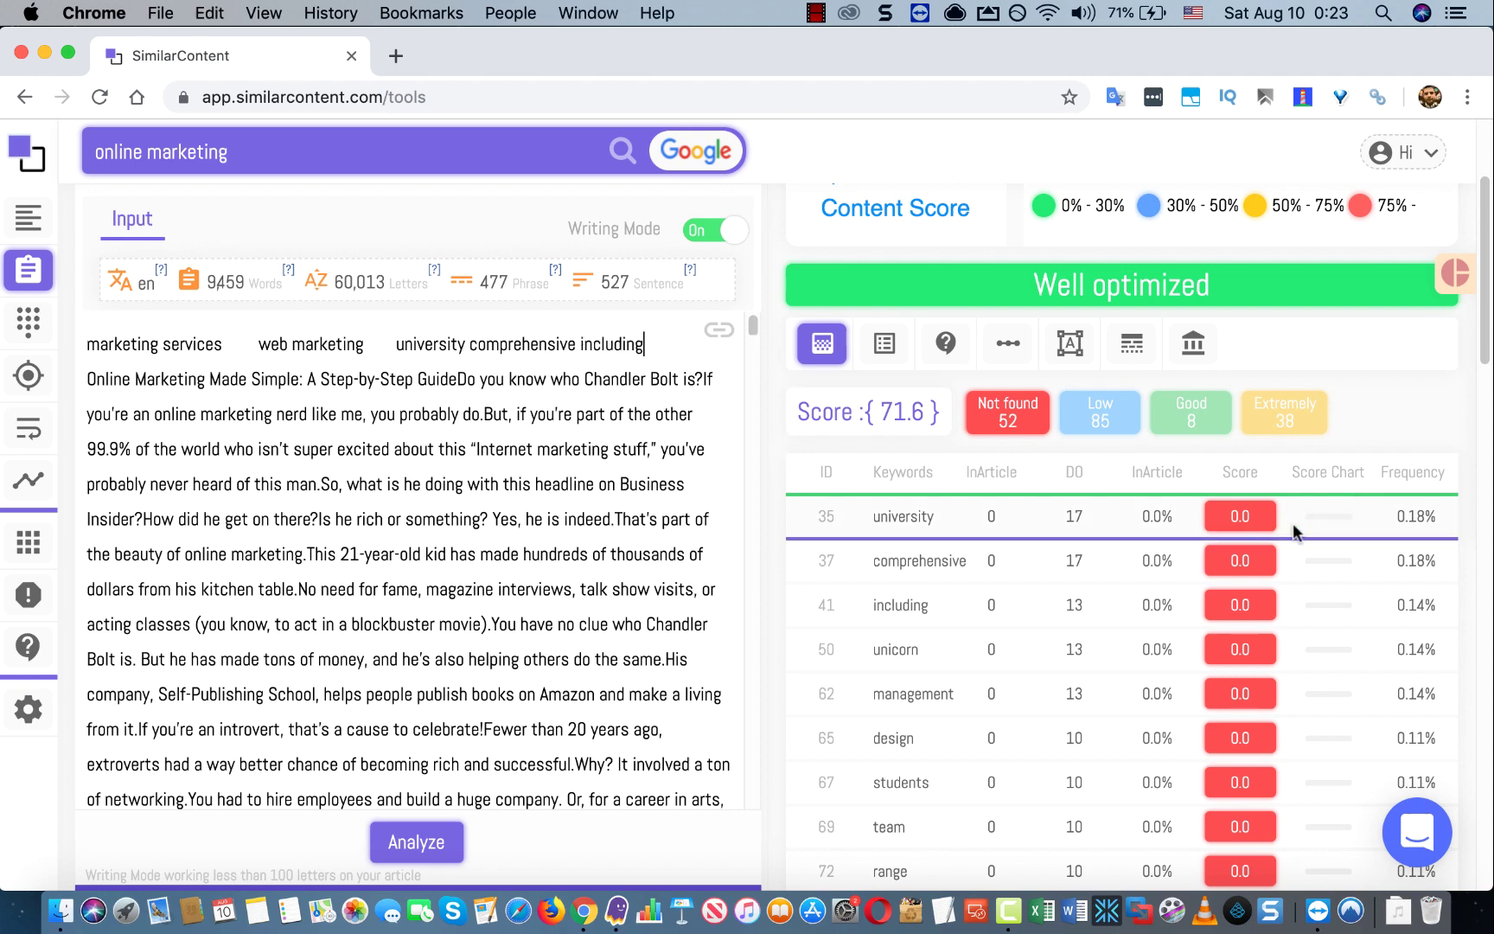
{"action": "triple_click", "coordinate": [922, 692]}
{"action": "key", "text": "super+c"}
{"action": "left_click", "coordinate": [668, 344]}
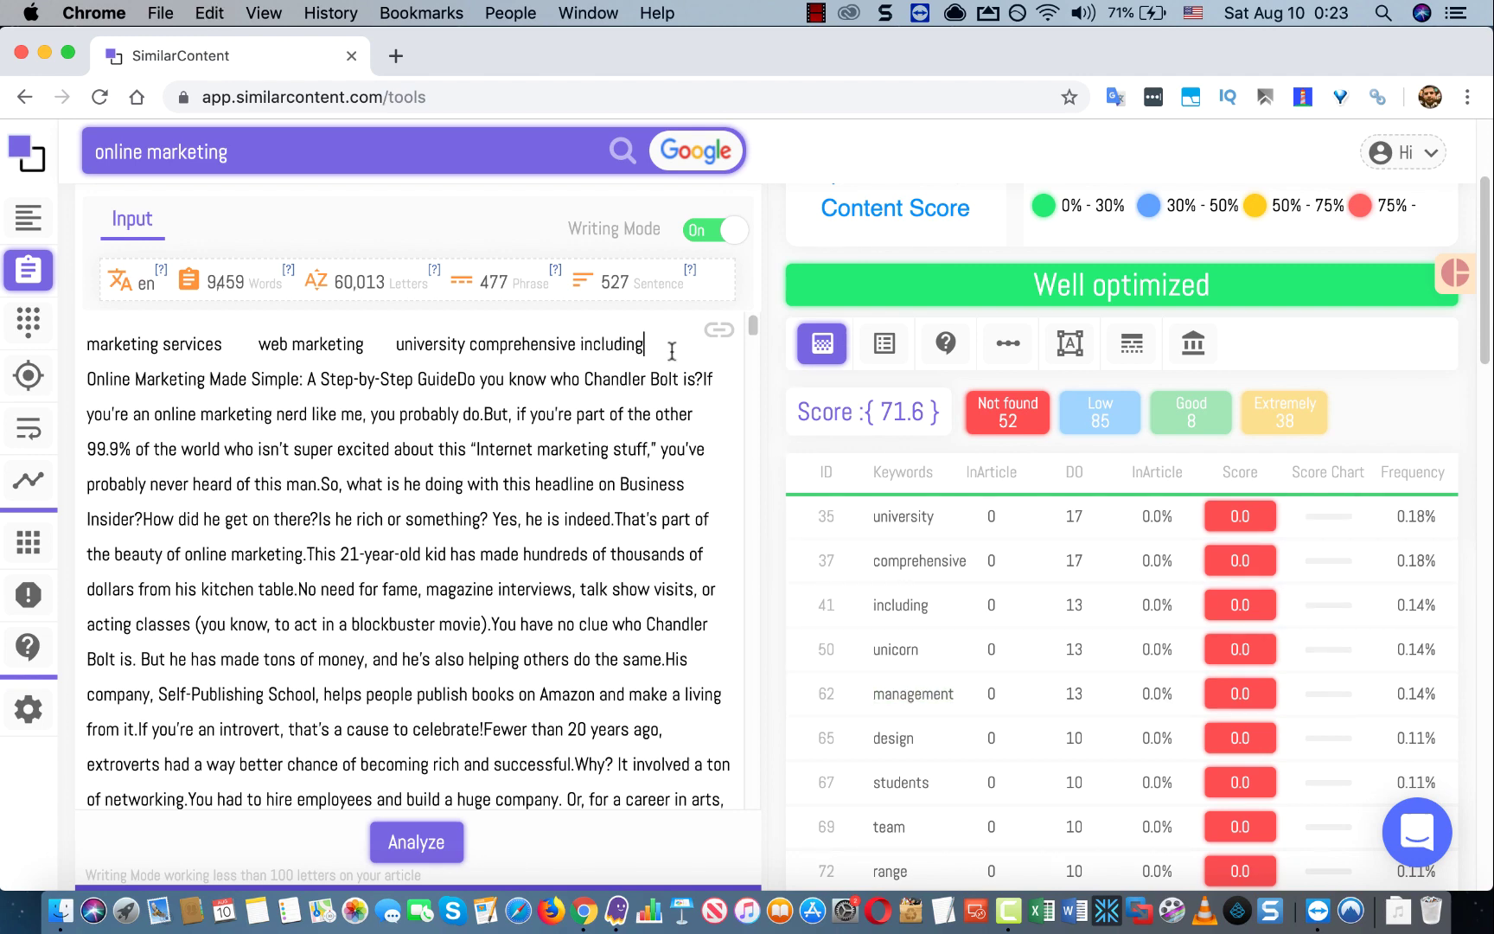
{"action": "key", "text": "super+v"}
{"action": "scroll", "coordinate": [1485, 350], "scroll_direction": "up", "scroll_amount": 5}
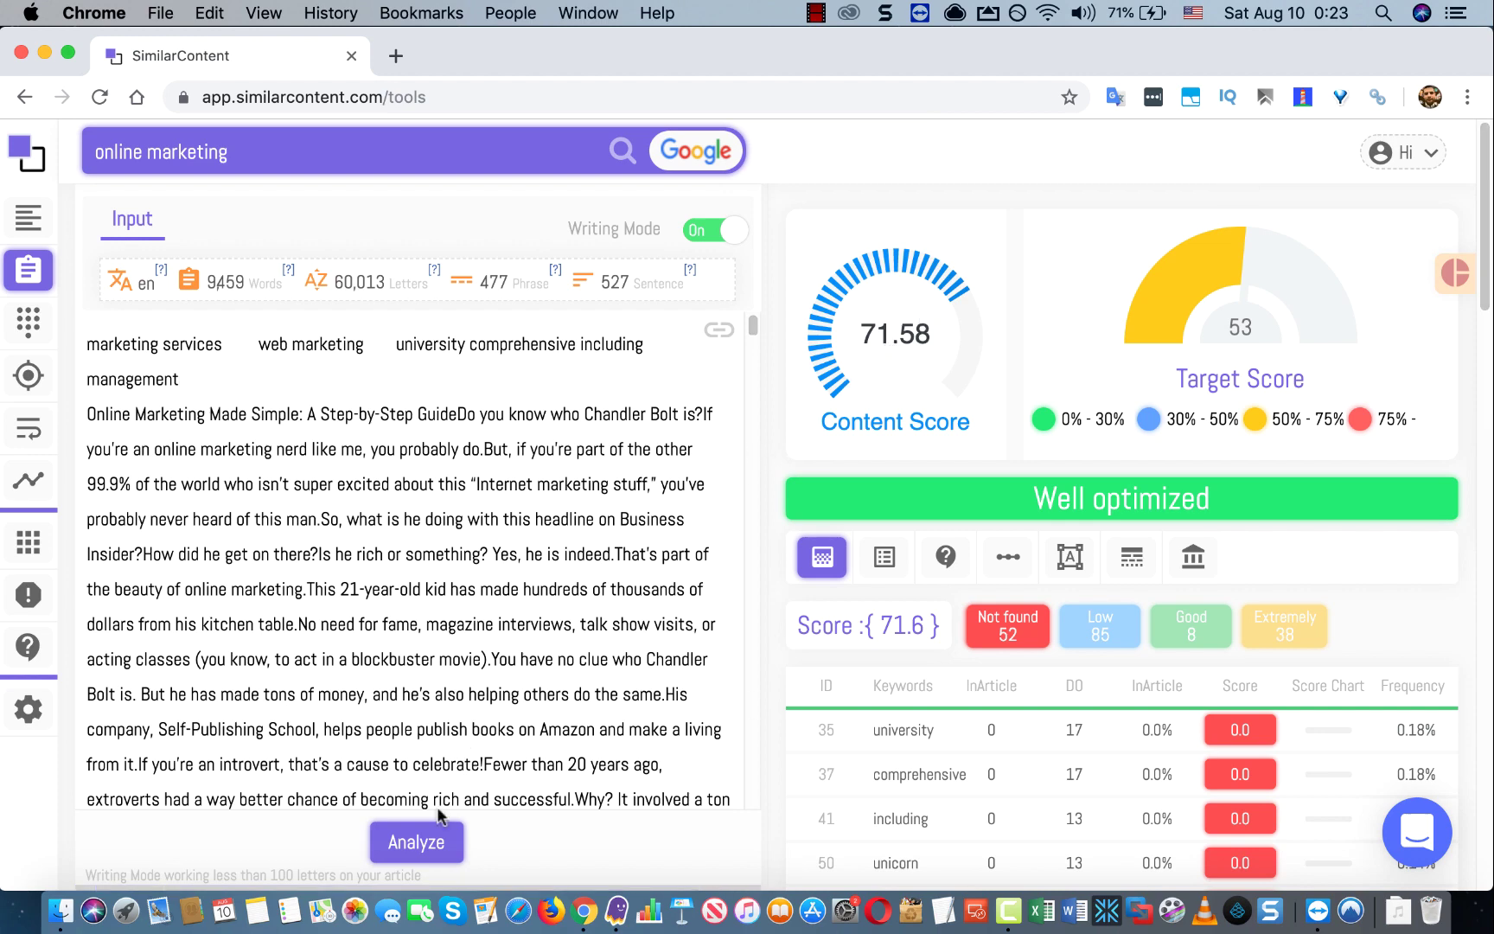
Step: Re-analyse the article (Content Score 73.77) and list the four related online-marketing questions
{"action": "left_click", "coordinate": [435, 843]}
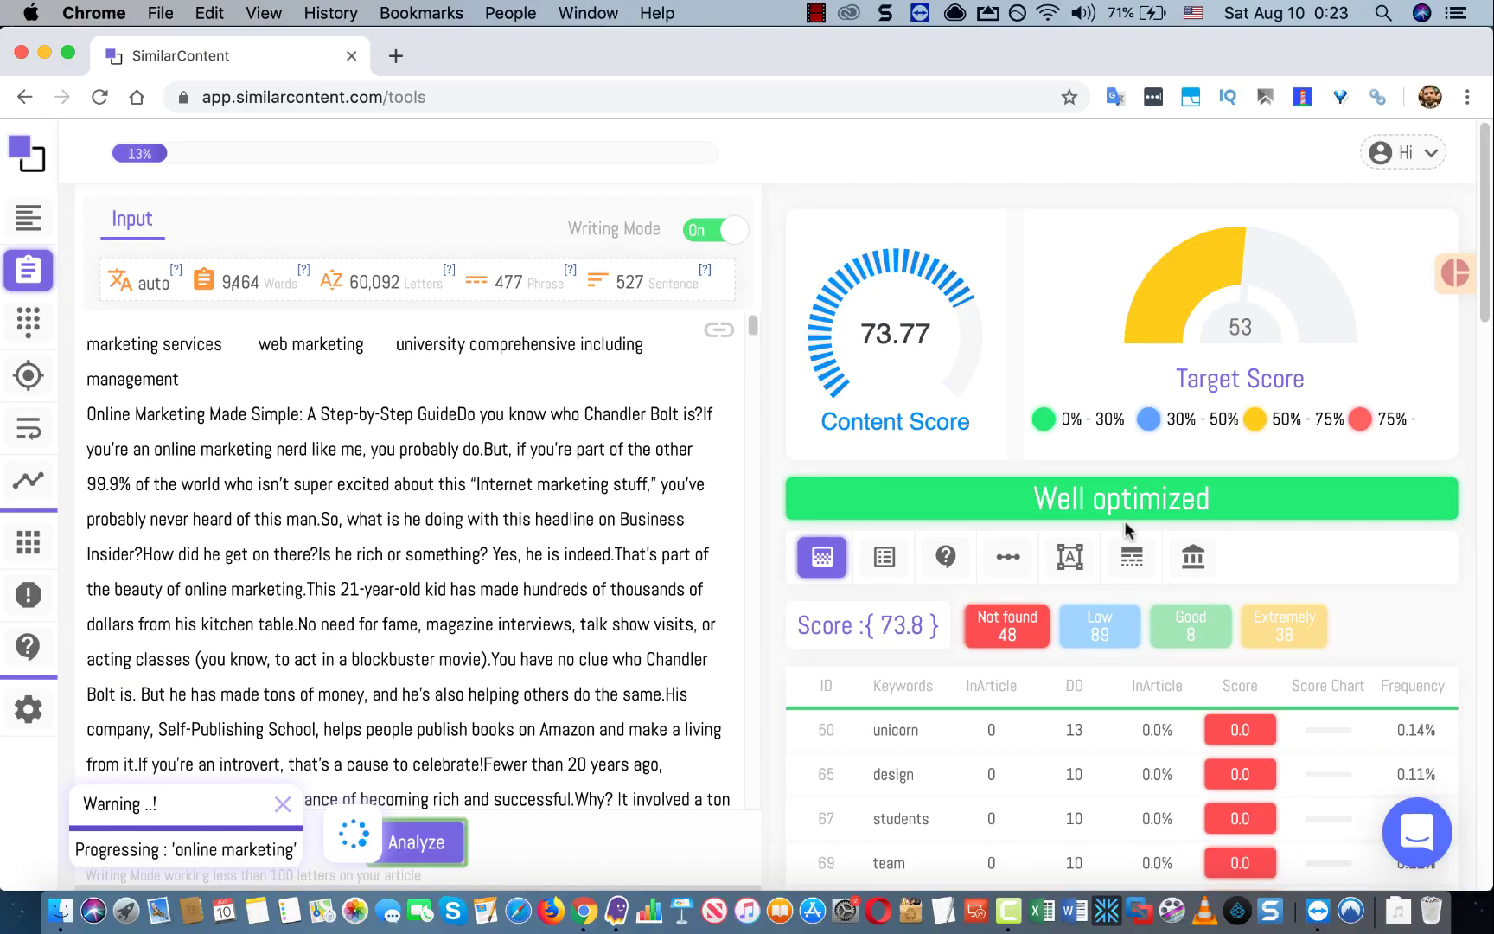
{"action": "left_click", "coordinate": [939, 556]}
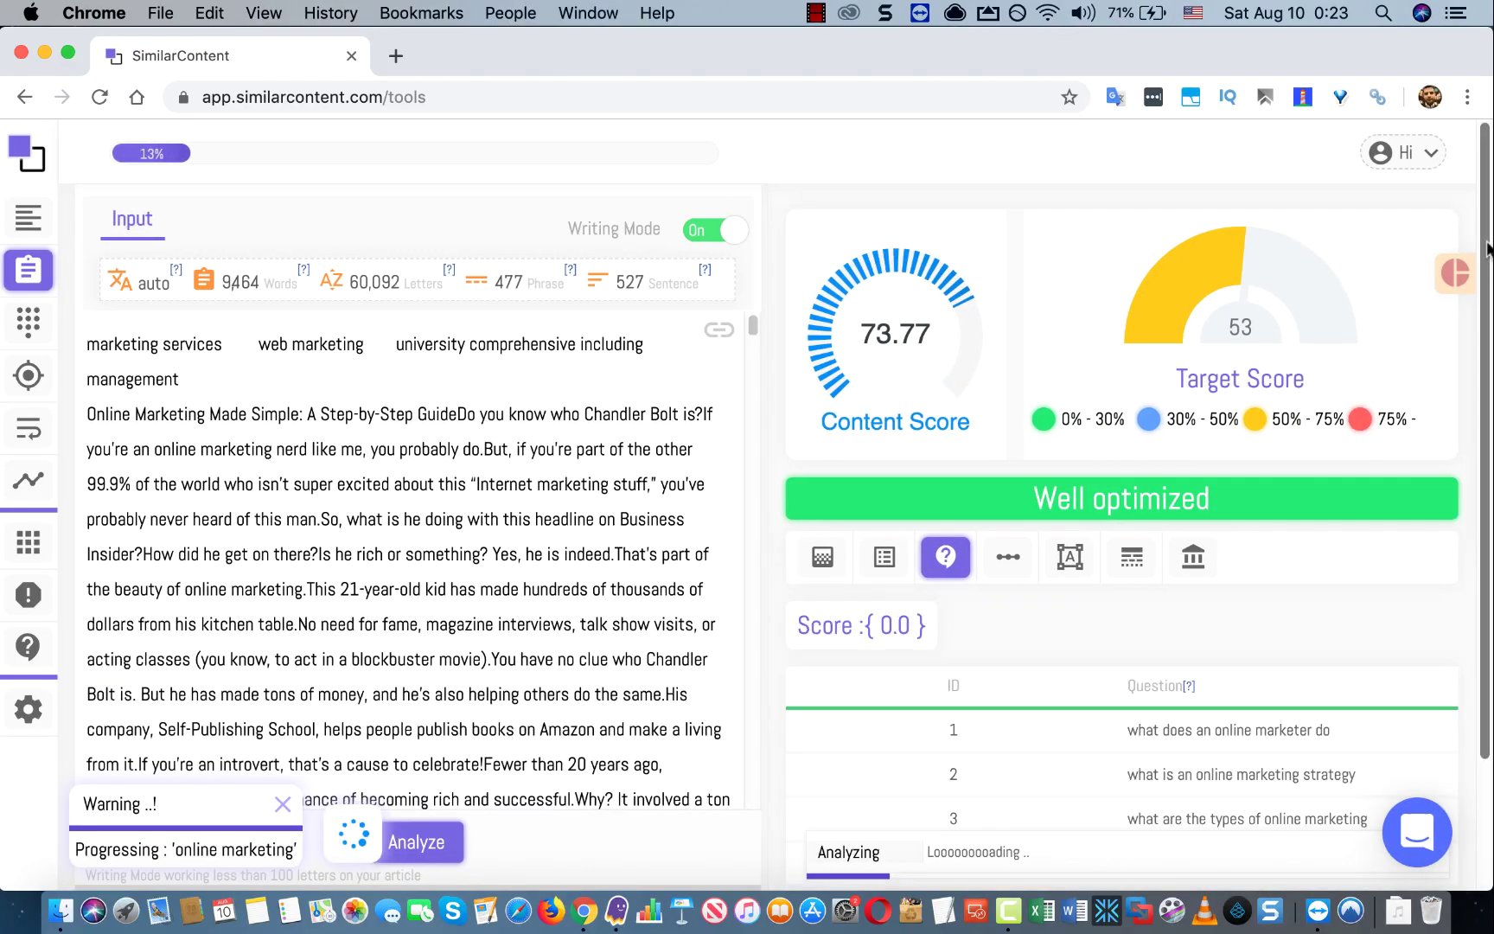
{"action": "scroll", "coordinate": [1488, 322], "scroll_direction": "down", "scroll_amount": 2}
{"action": "scroll", "coordinate": [1487, 322], "scroll_direction": "down", "scroll_amount": 2}
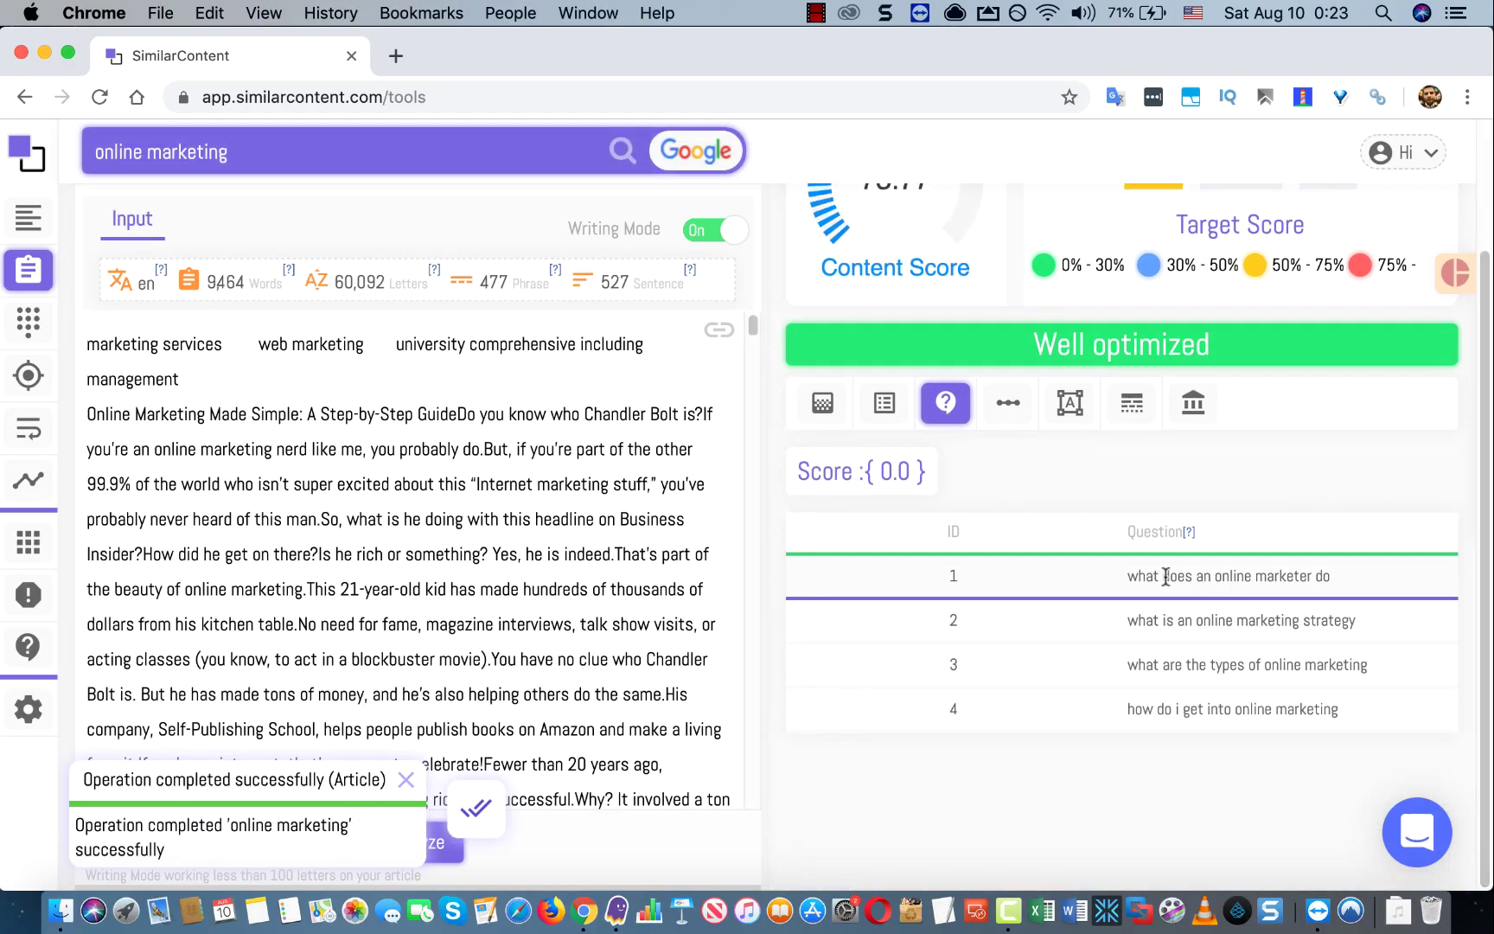
{"action": "left_click", "coordinate": [1191, 578]}
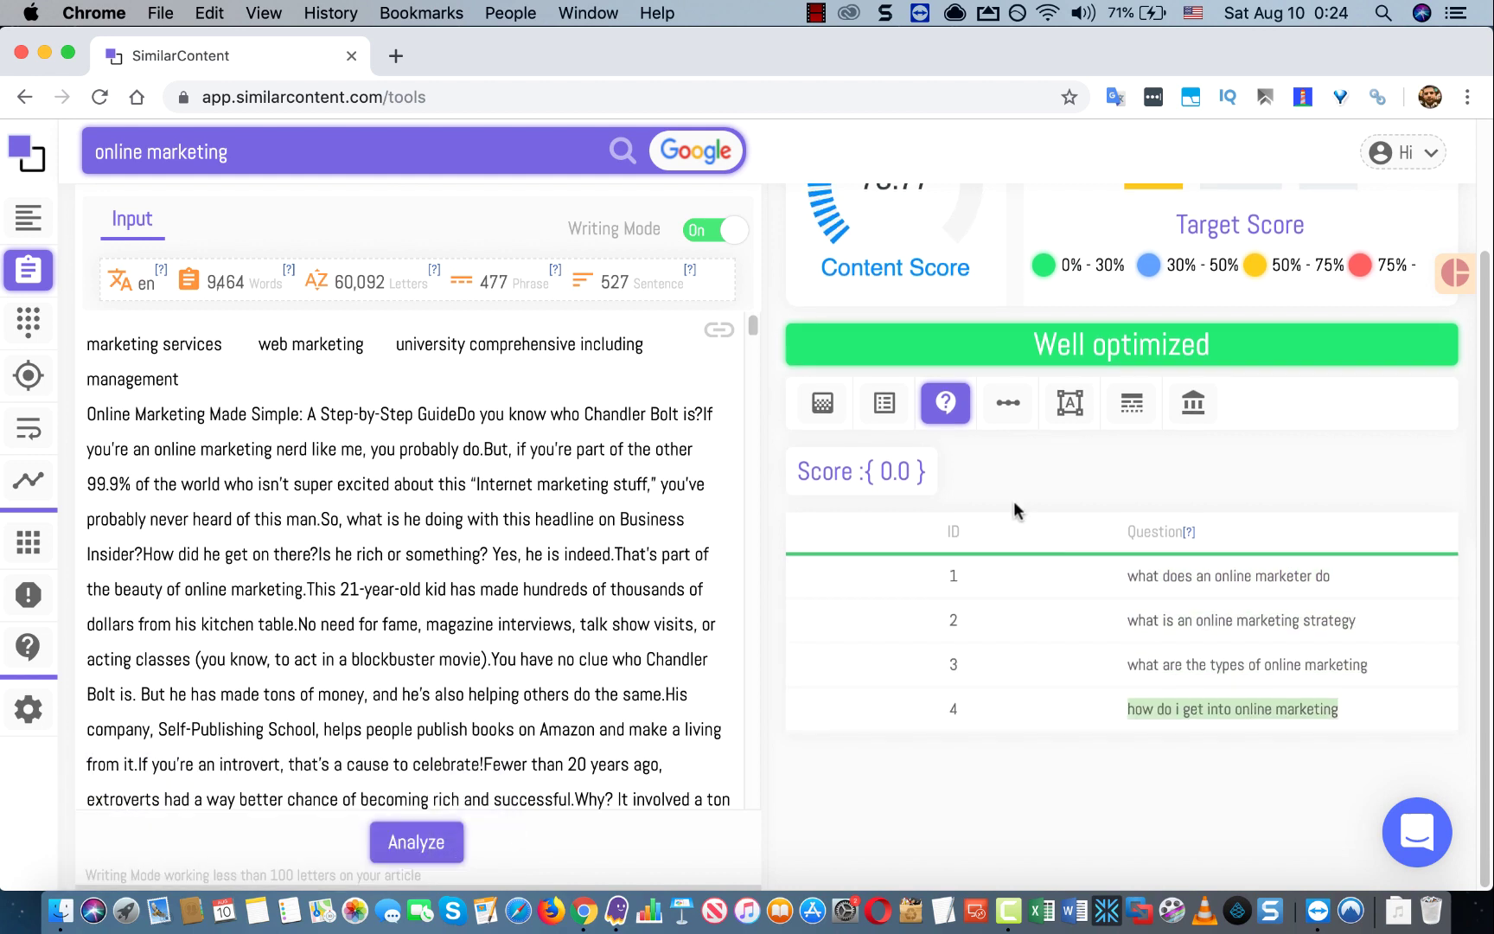
Step: Show topic categories, highlighting web search (98.8%) and advertising and marketing (97.3%)
{"action": "left_click", "coordinate": [1014, 406]}
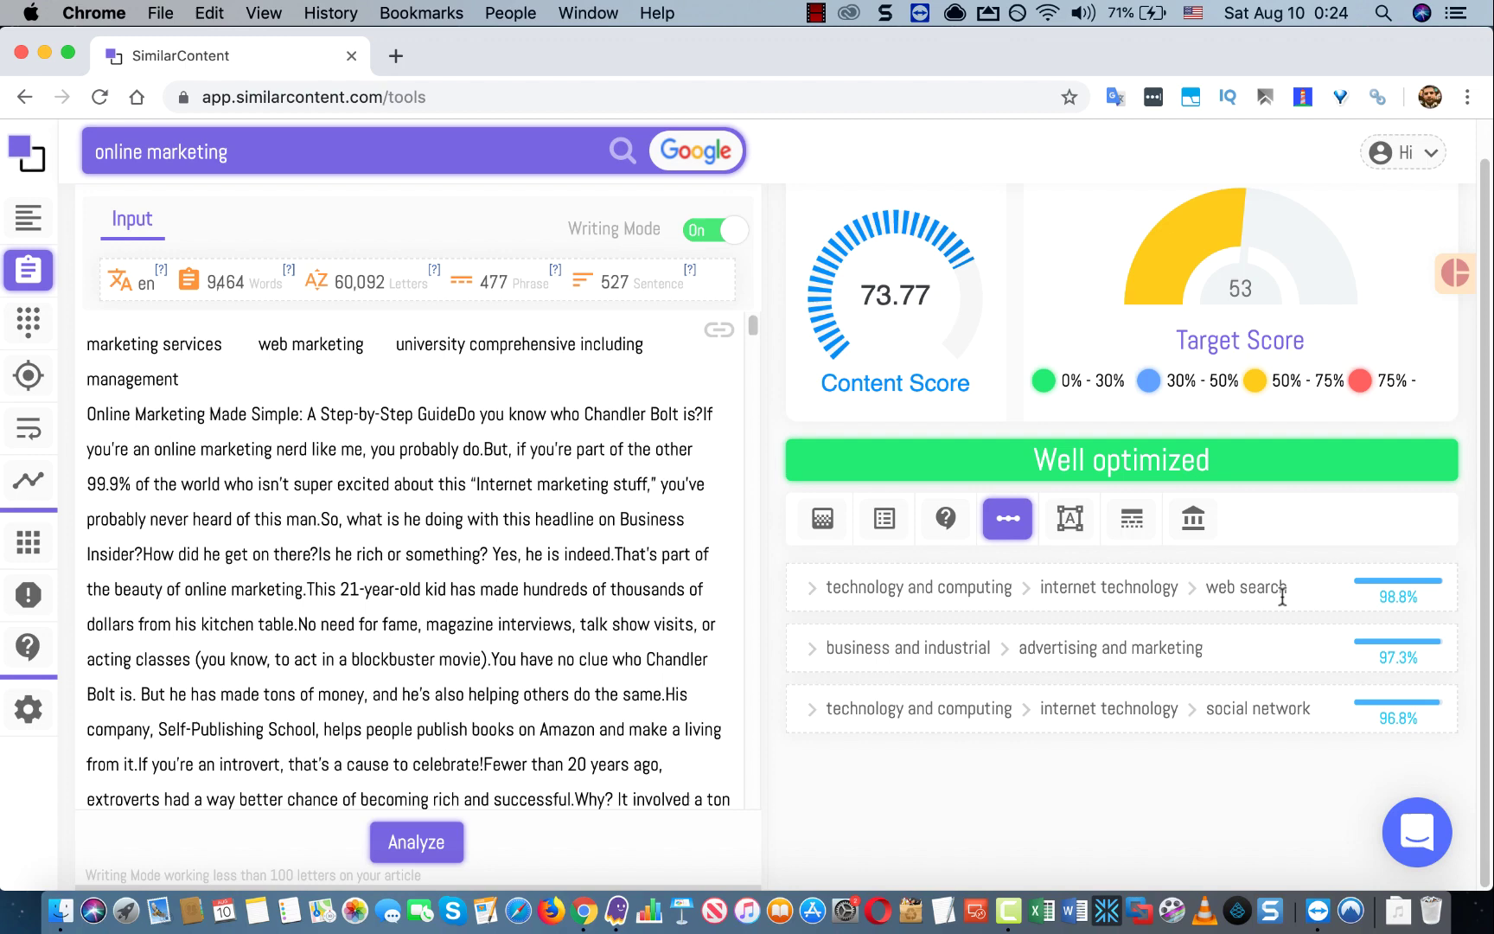
{"action": "left_click_drag", "start_coordinate": [1209, 586], "coordinate": [1290, 592]}
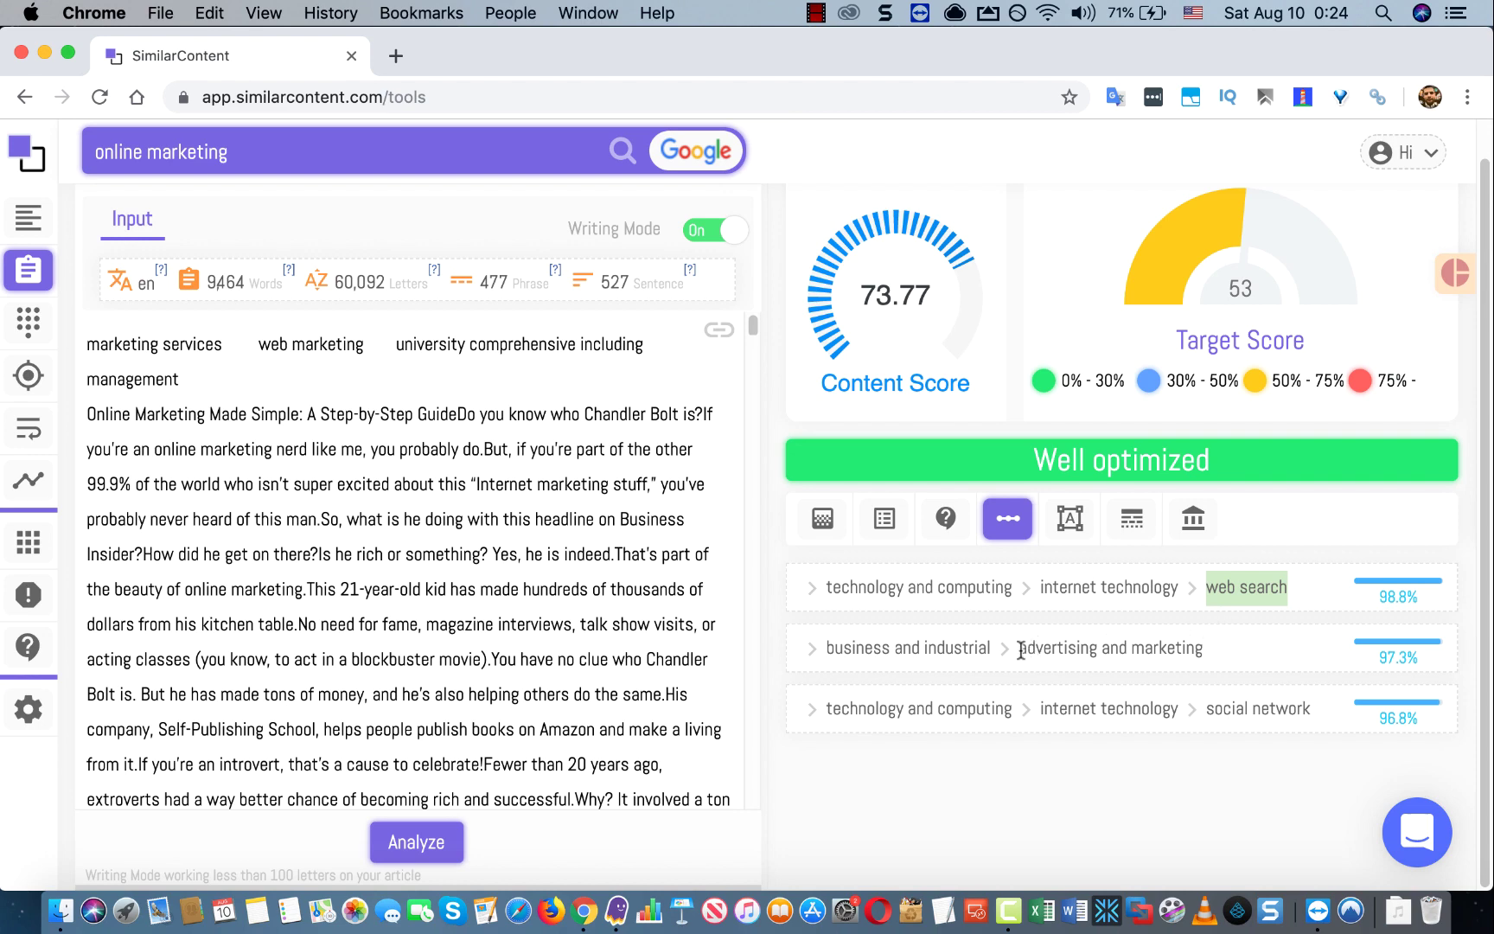
{"action": "left_click_drag", "start_coordinate": [1020, 649], "coordinate": [1241, 651]}
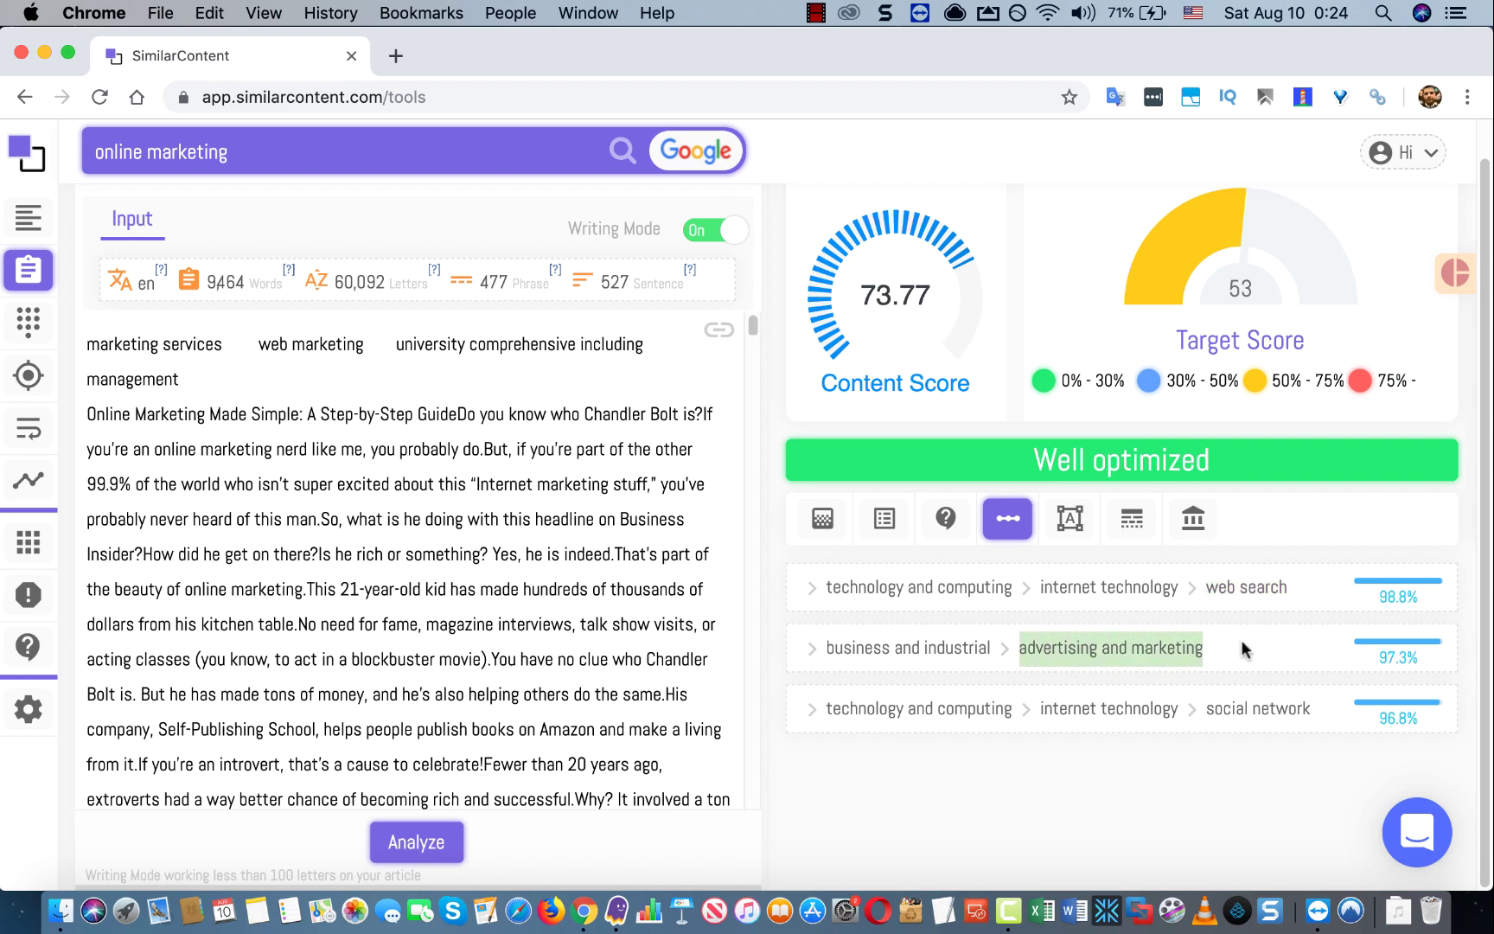
{"action": "left_click", "coordinate": [1214, 586]}
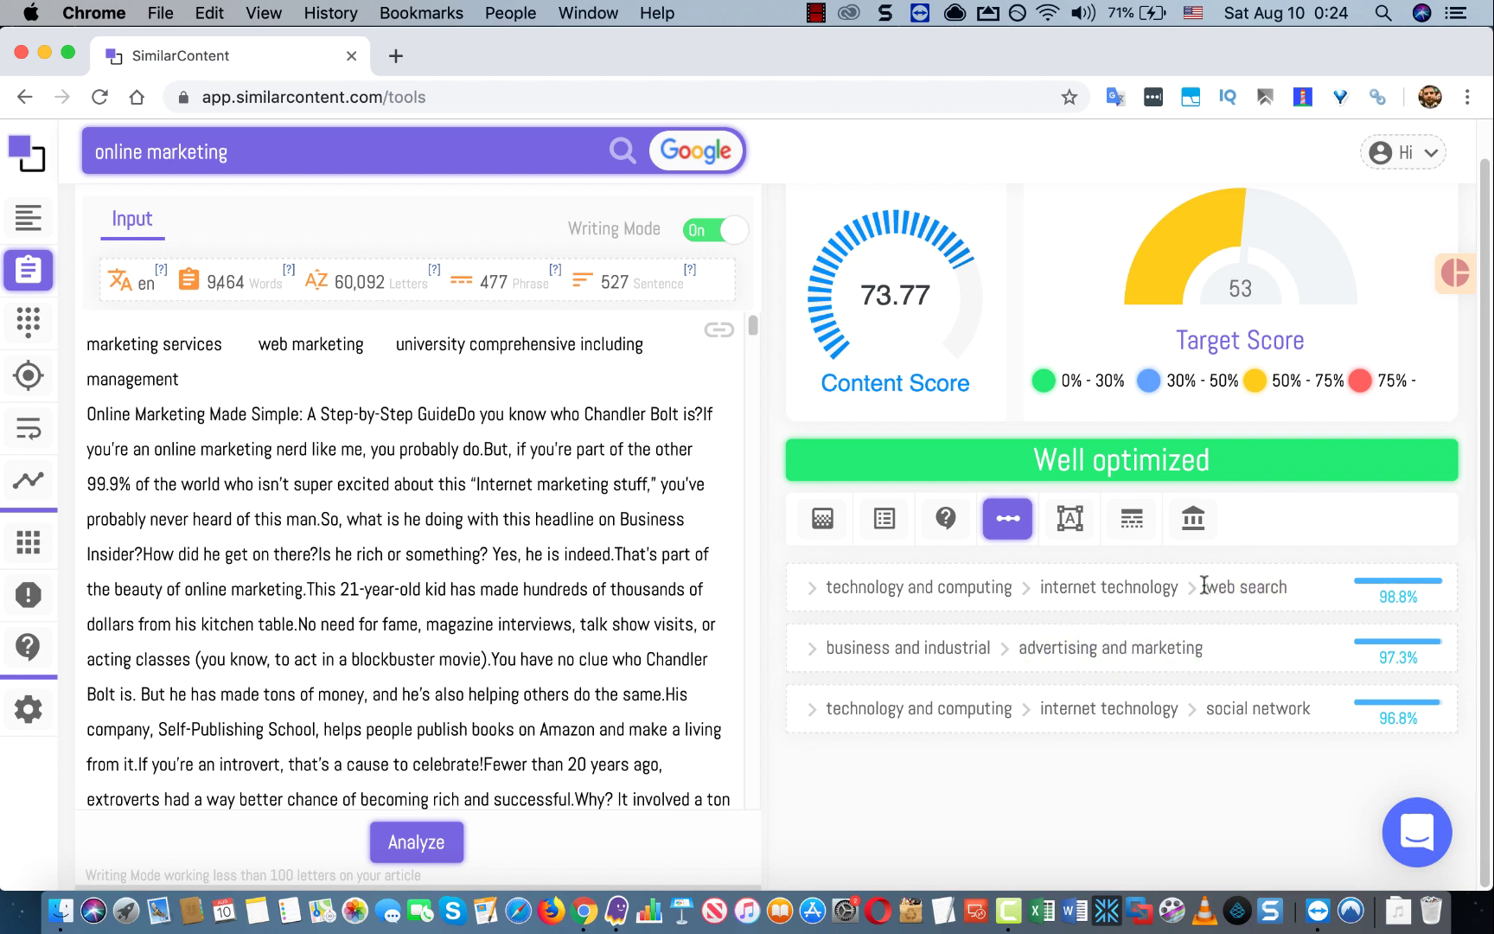
{"action": "left_click_drag", "start_coordinate": [1205, 586], "coordinate": [1291, 590]}
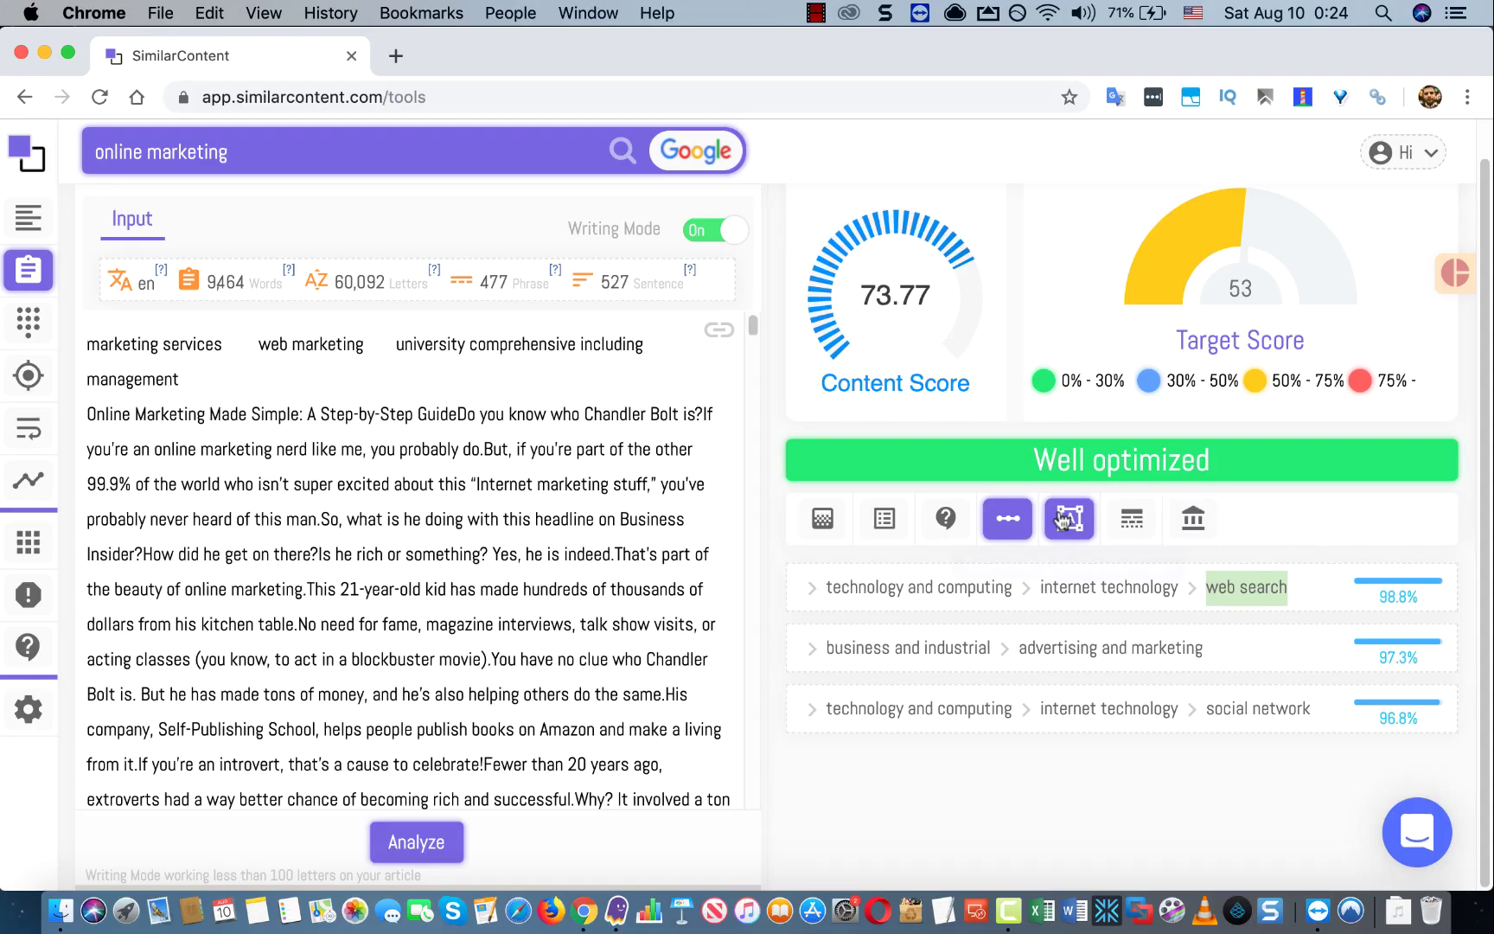
Step: Show the Entities list and highlight the Company > google row at 79.2%
{"action": "left_click", "coordinate": [1187, 518]}
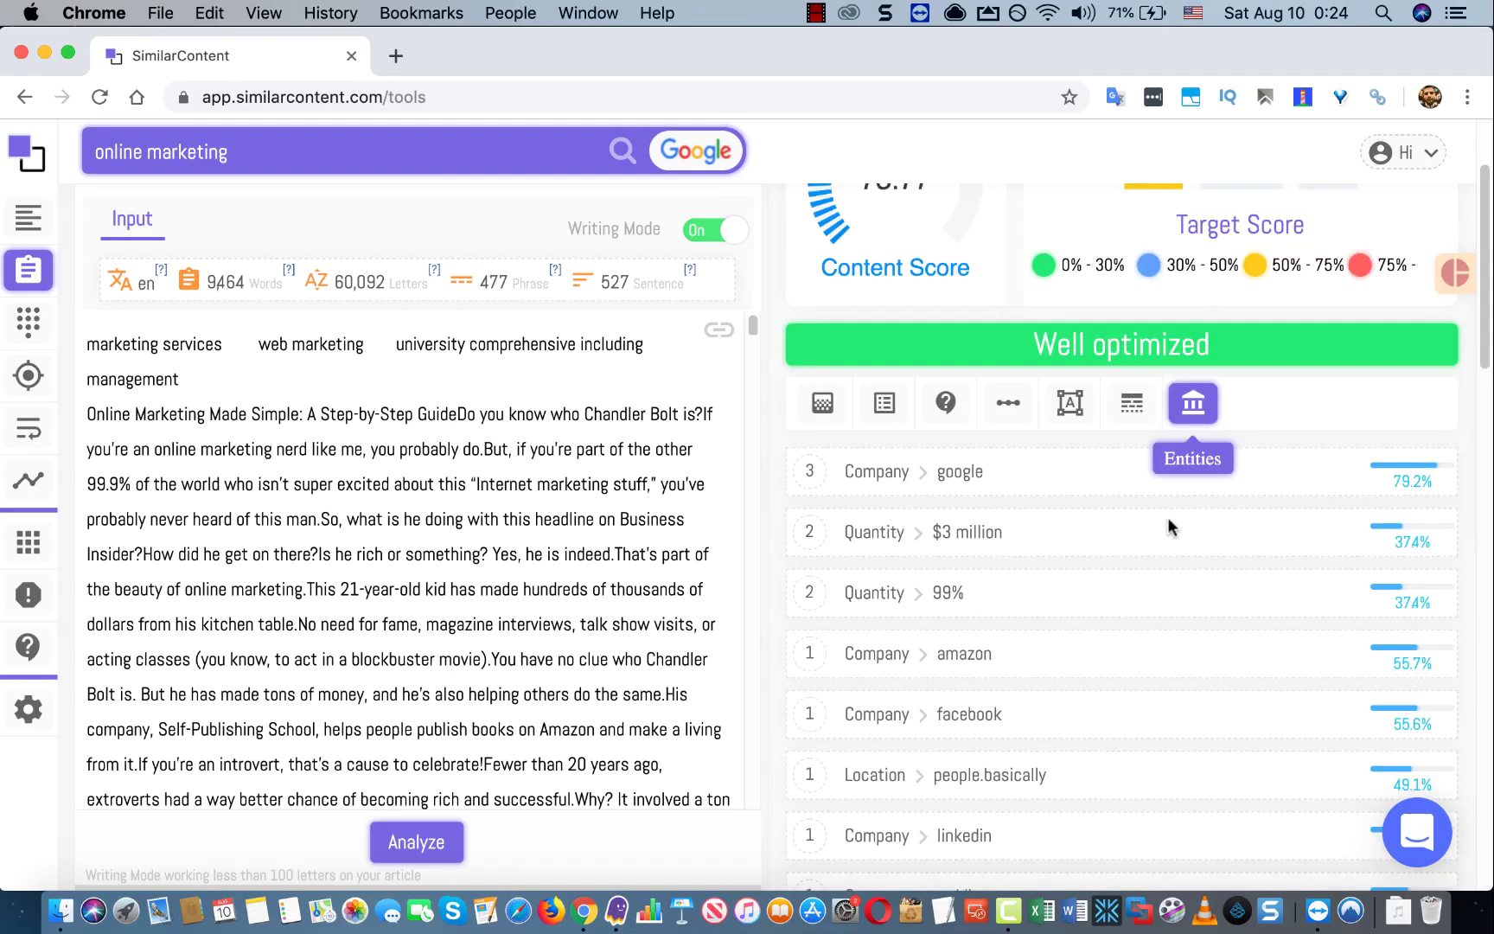
{"action": "triple_click", "coordinate": [950, 467]}
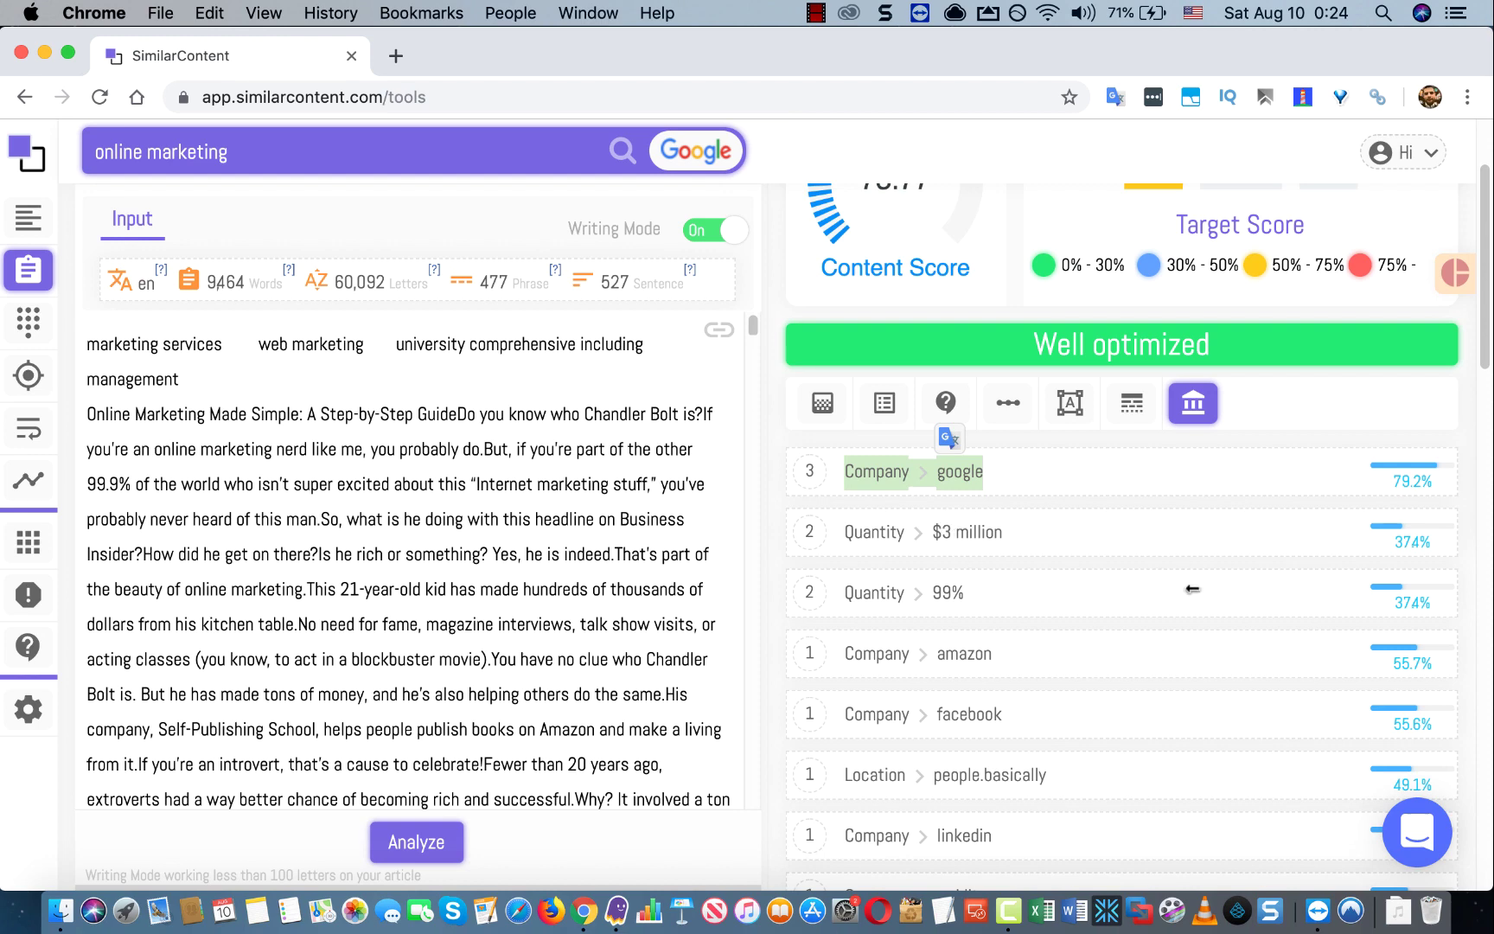
{"action": "mouse_move", "coordinate": [1484, 353]}
{"action": "left_mouse_down"}
{"action": "mouse_move", "coordinate": [1487, 453]}
{"action": "mouse_move", "coordinate": [1489, 337]}
{"action": "left_mouse_up"}
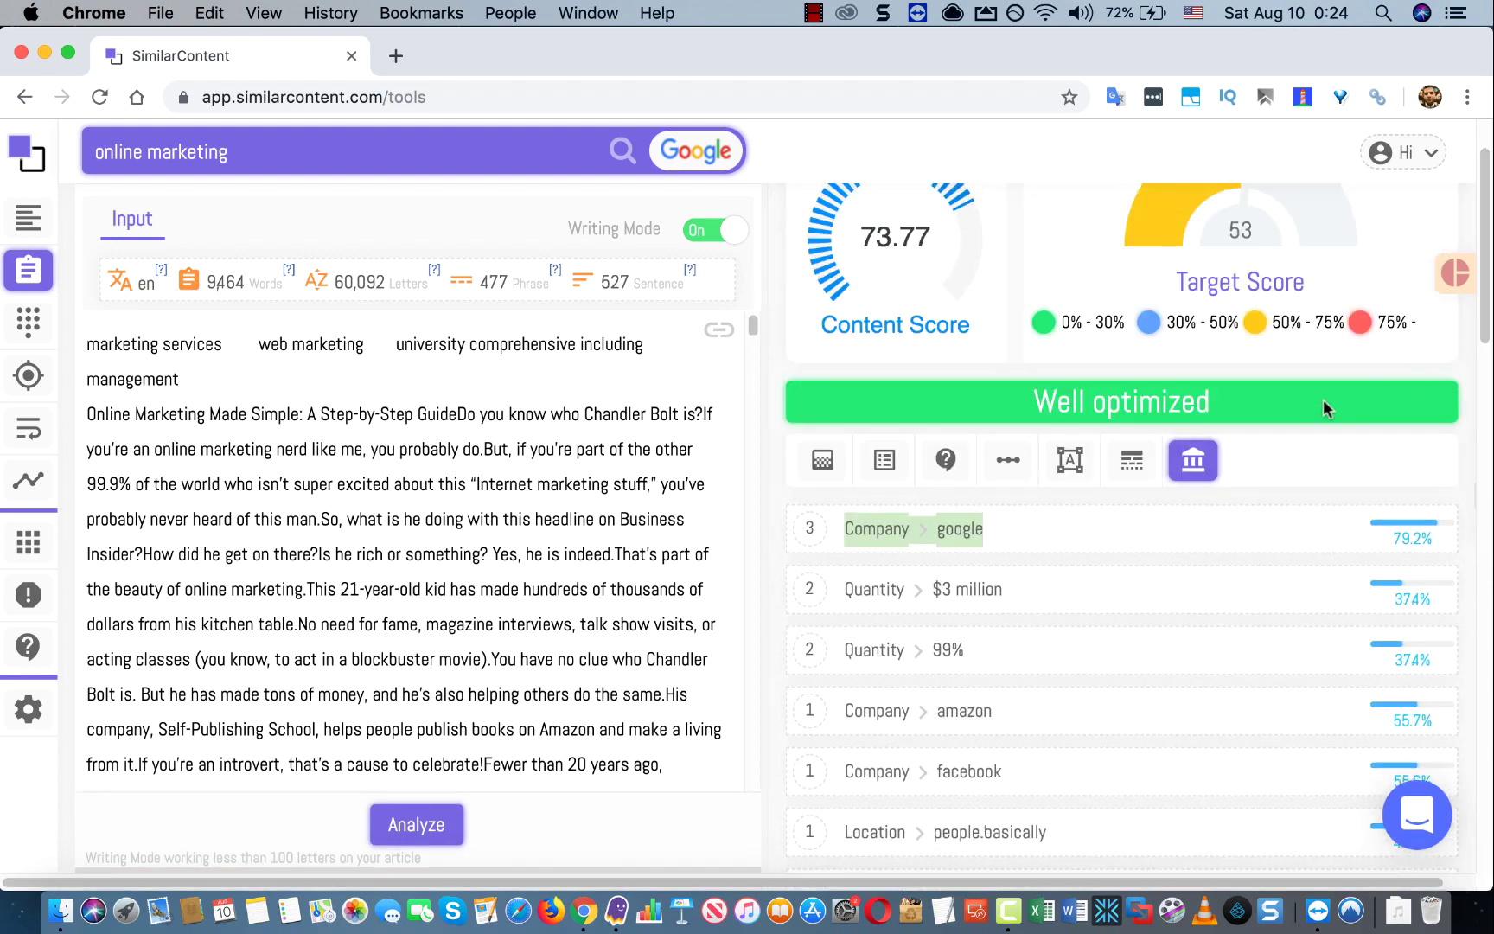
Step: Review the top concepts, then open the Keyword Ranking Predictor's chances to rank
{"action": "left_click", "coordinate": [1132, 459]}
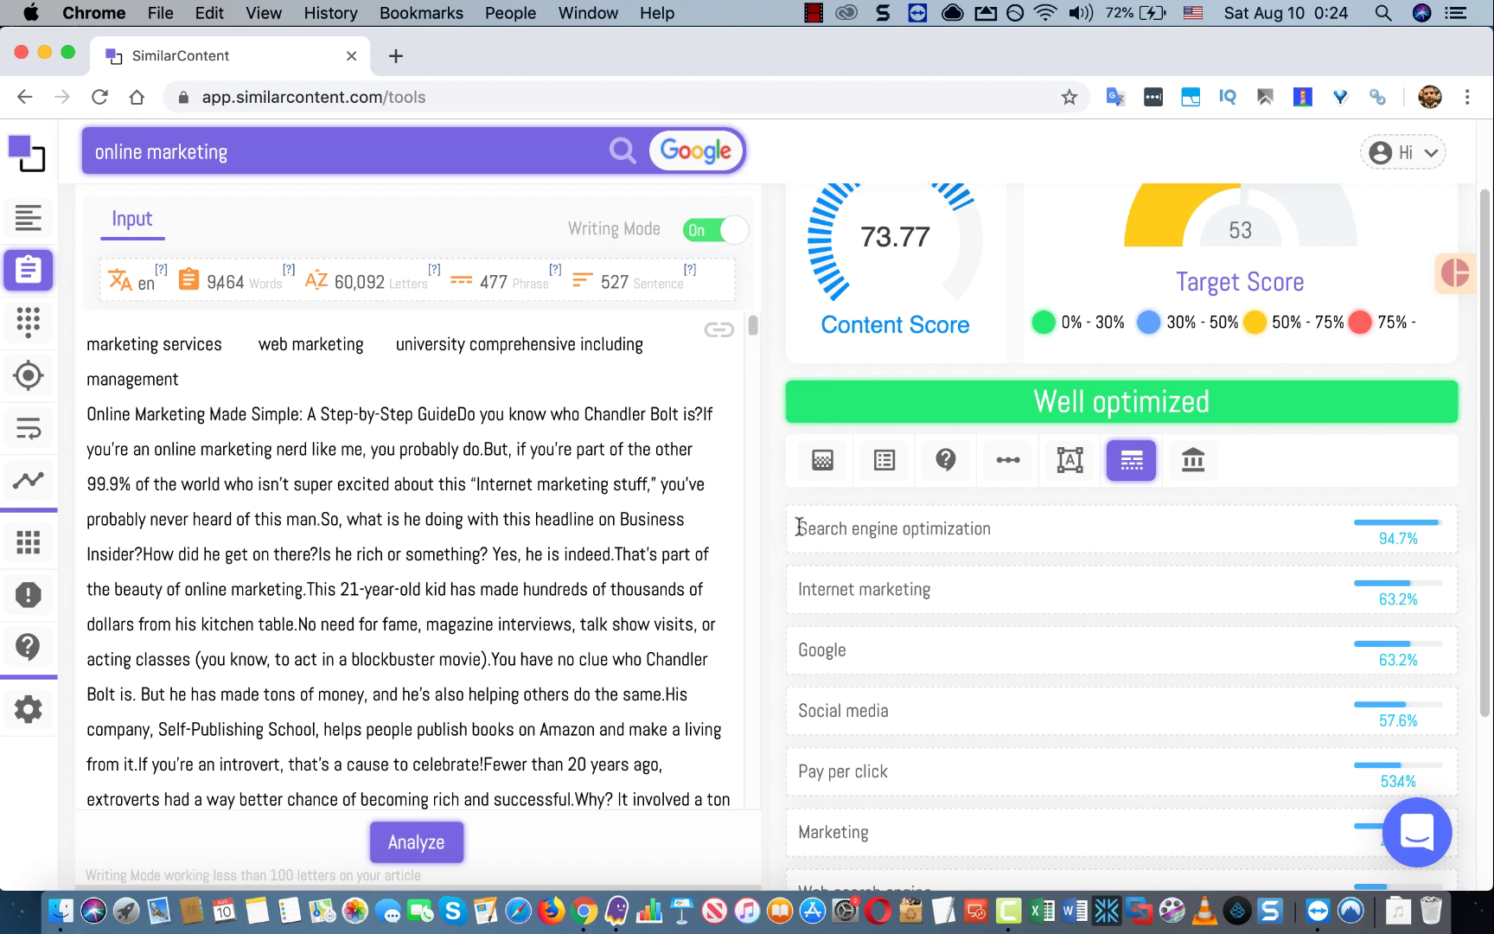
{"action": "left_click_drag", "start_coordinate": [799, 528], "coordinate": [925, 710]}
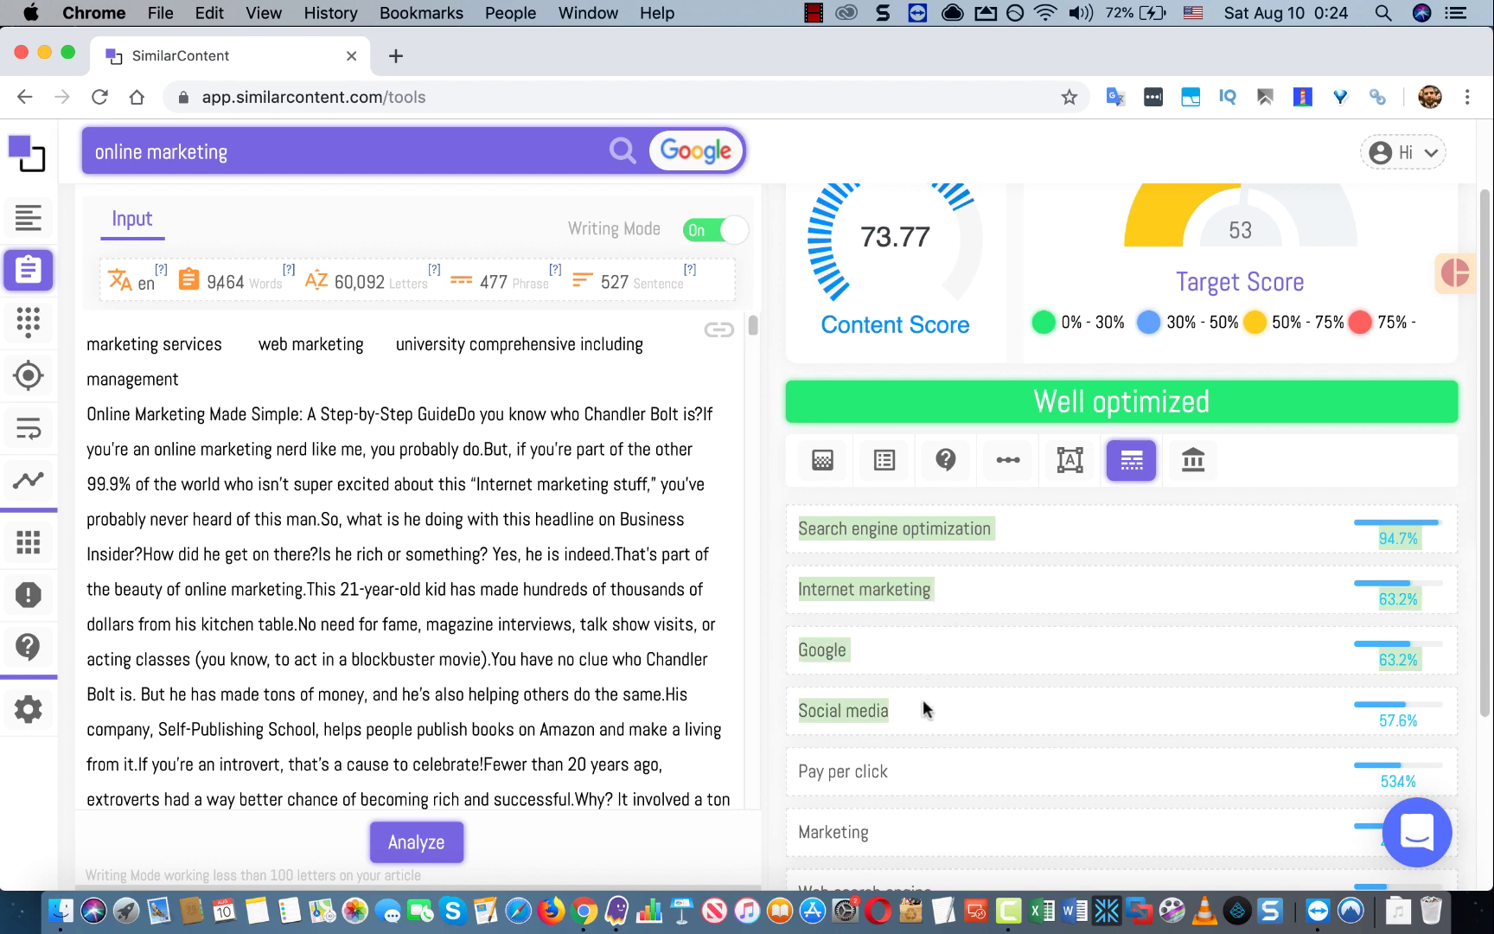
{"action": "left_click", "coordinate": [945, 528]}
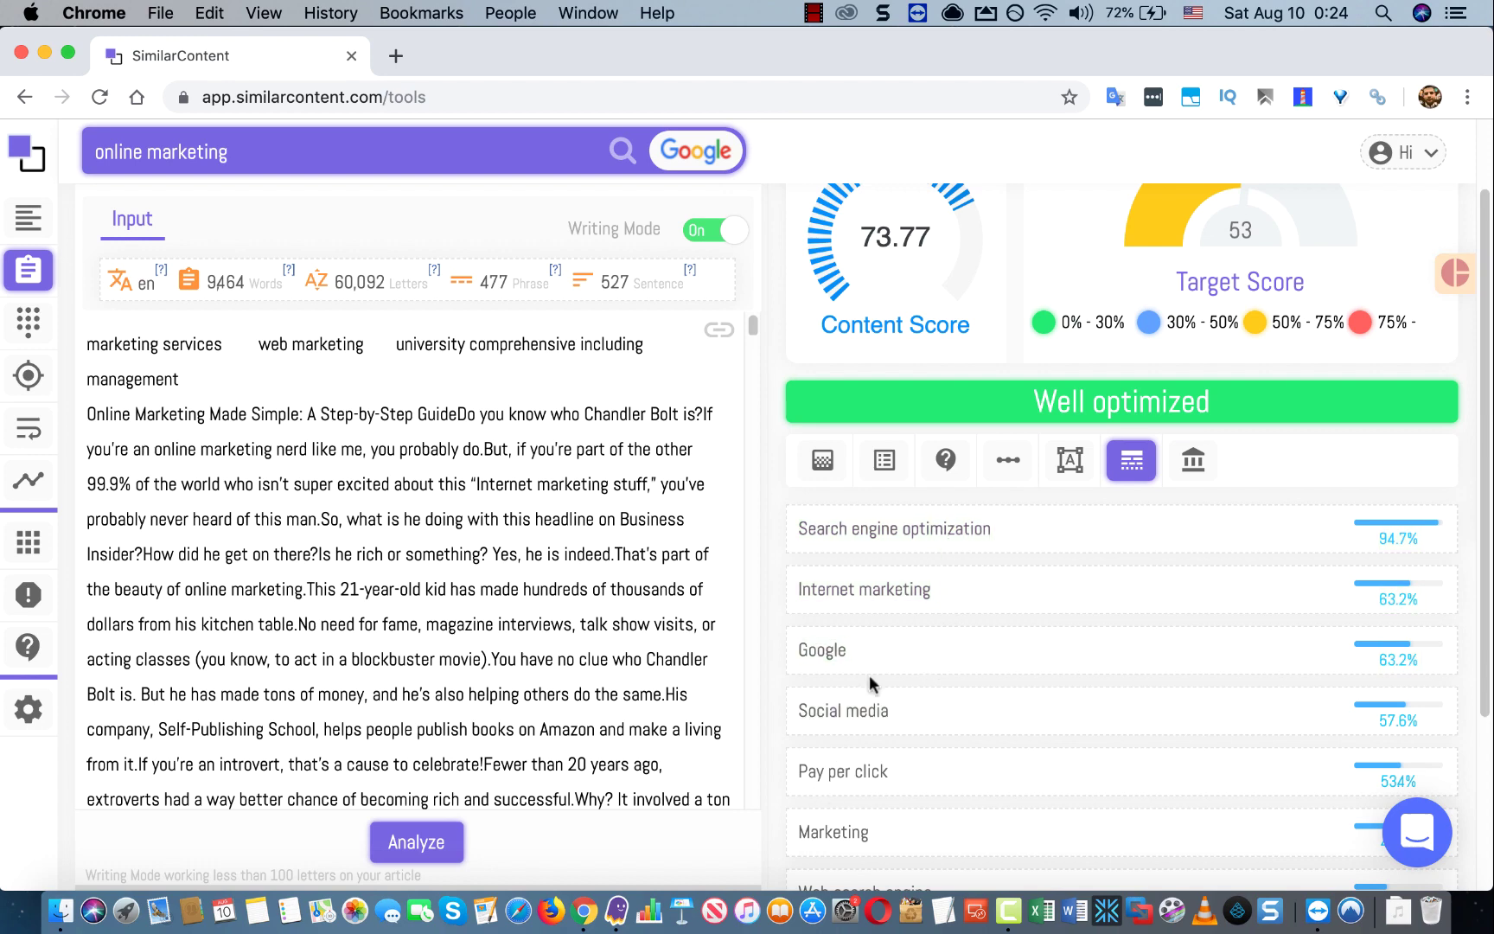
{"action": "left_click", "coordinate": [1071, 467]}
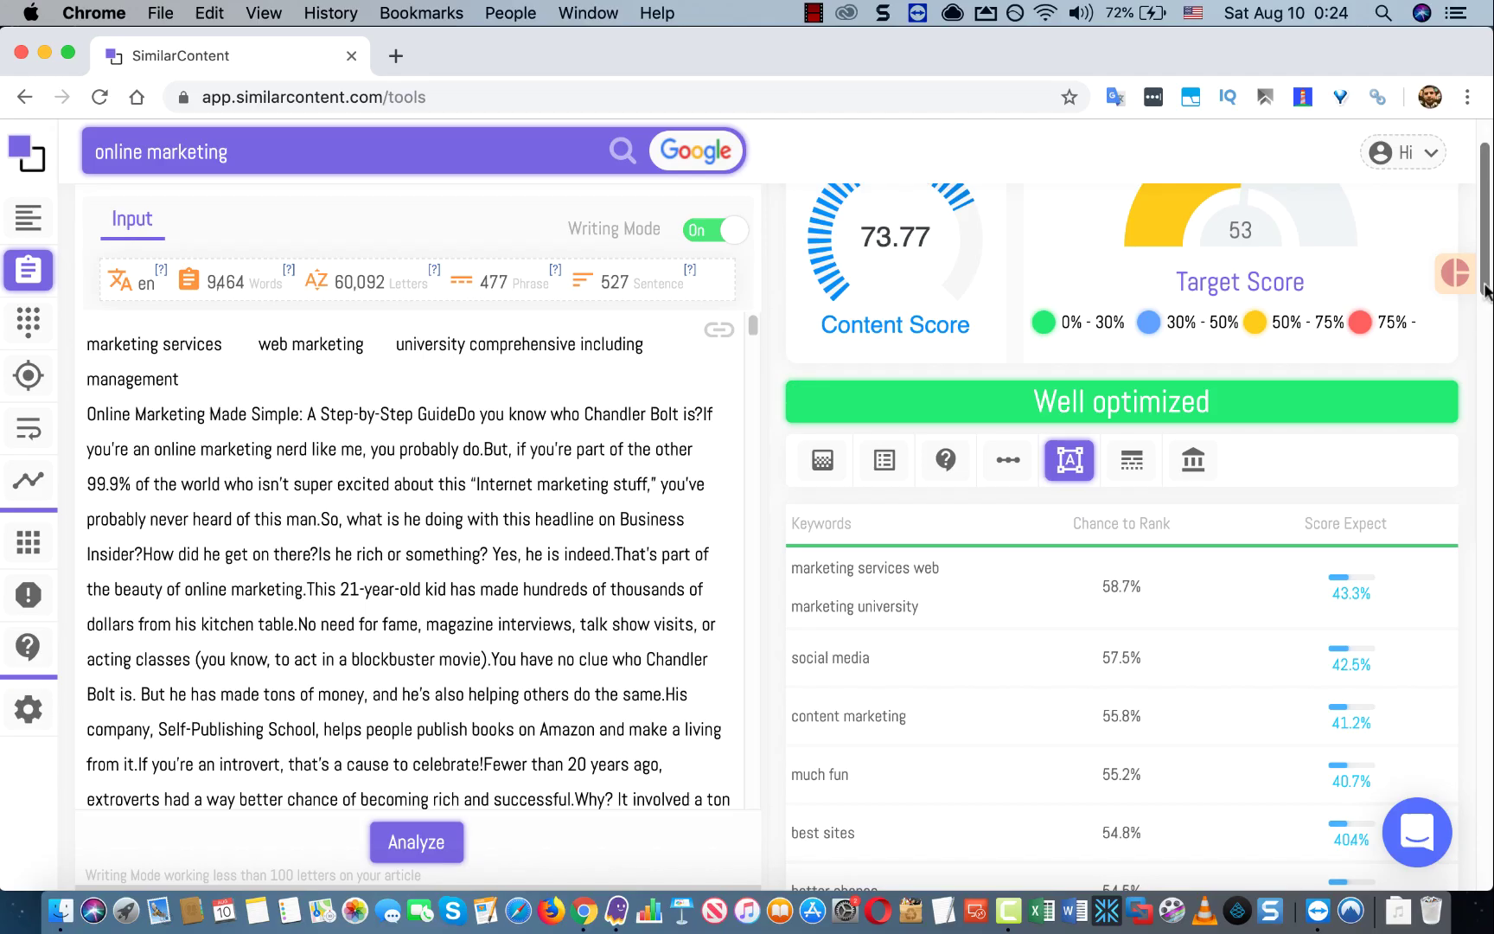
{"action": "scroll", "coordinate": [1484, 287], "scroll_direction": "down", "scroll_amount": 2}
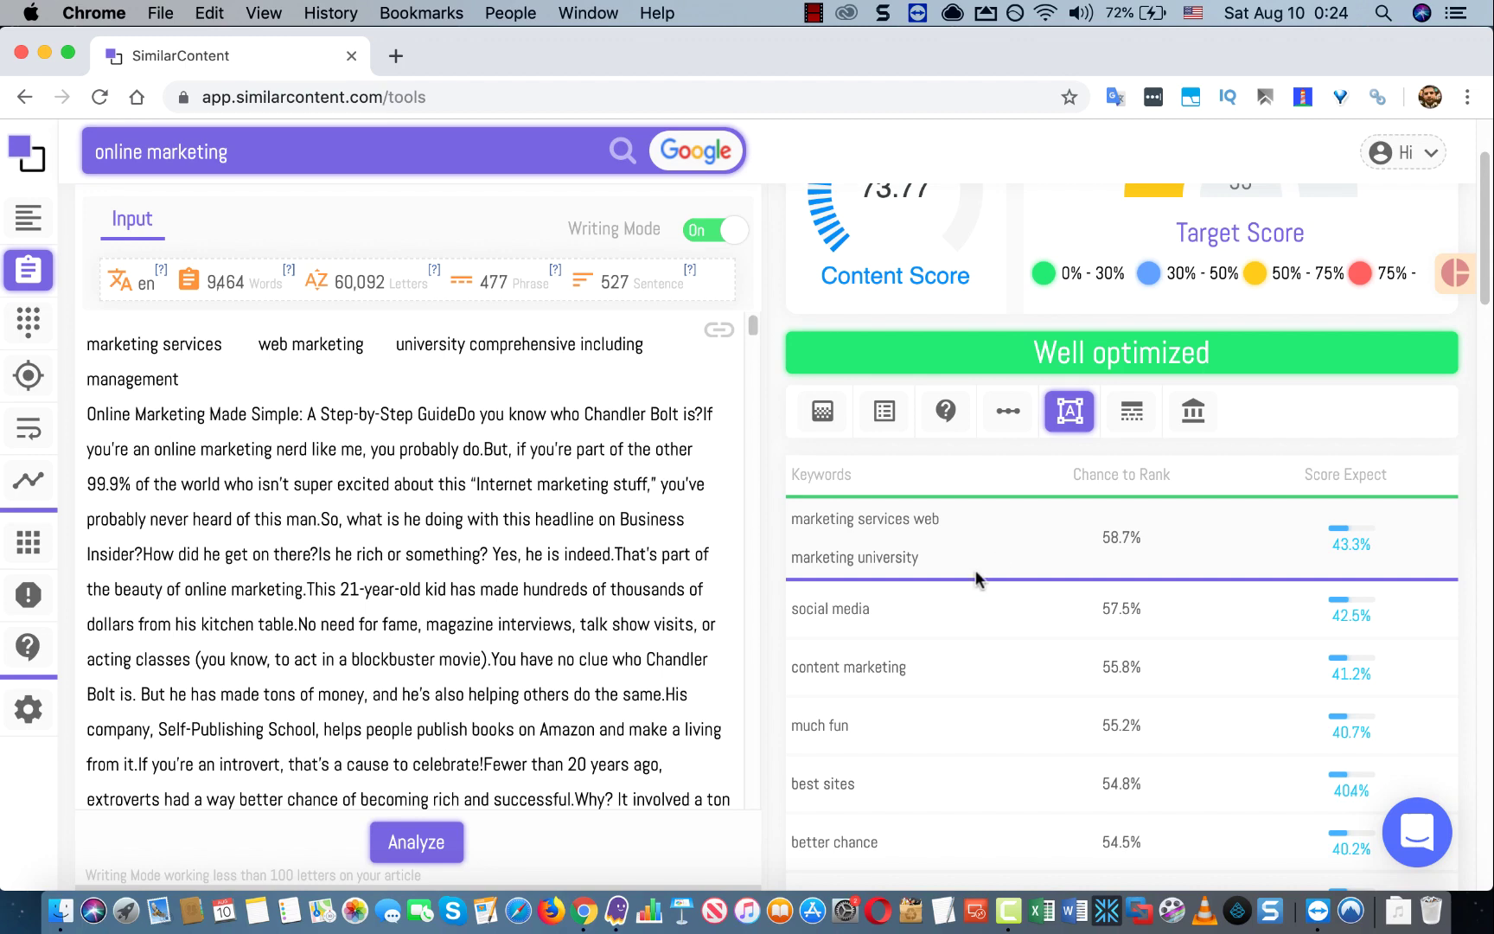
Step: Delete the opening keyword line, cut a long stretch of article text, and re-analyse the article
{"action": "triple_click", "coordinate": [191, 339]}
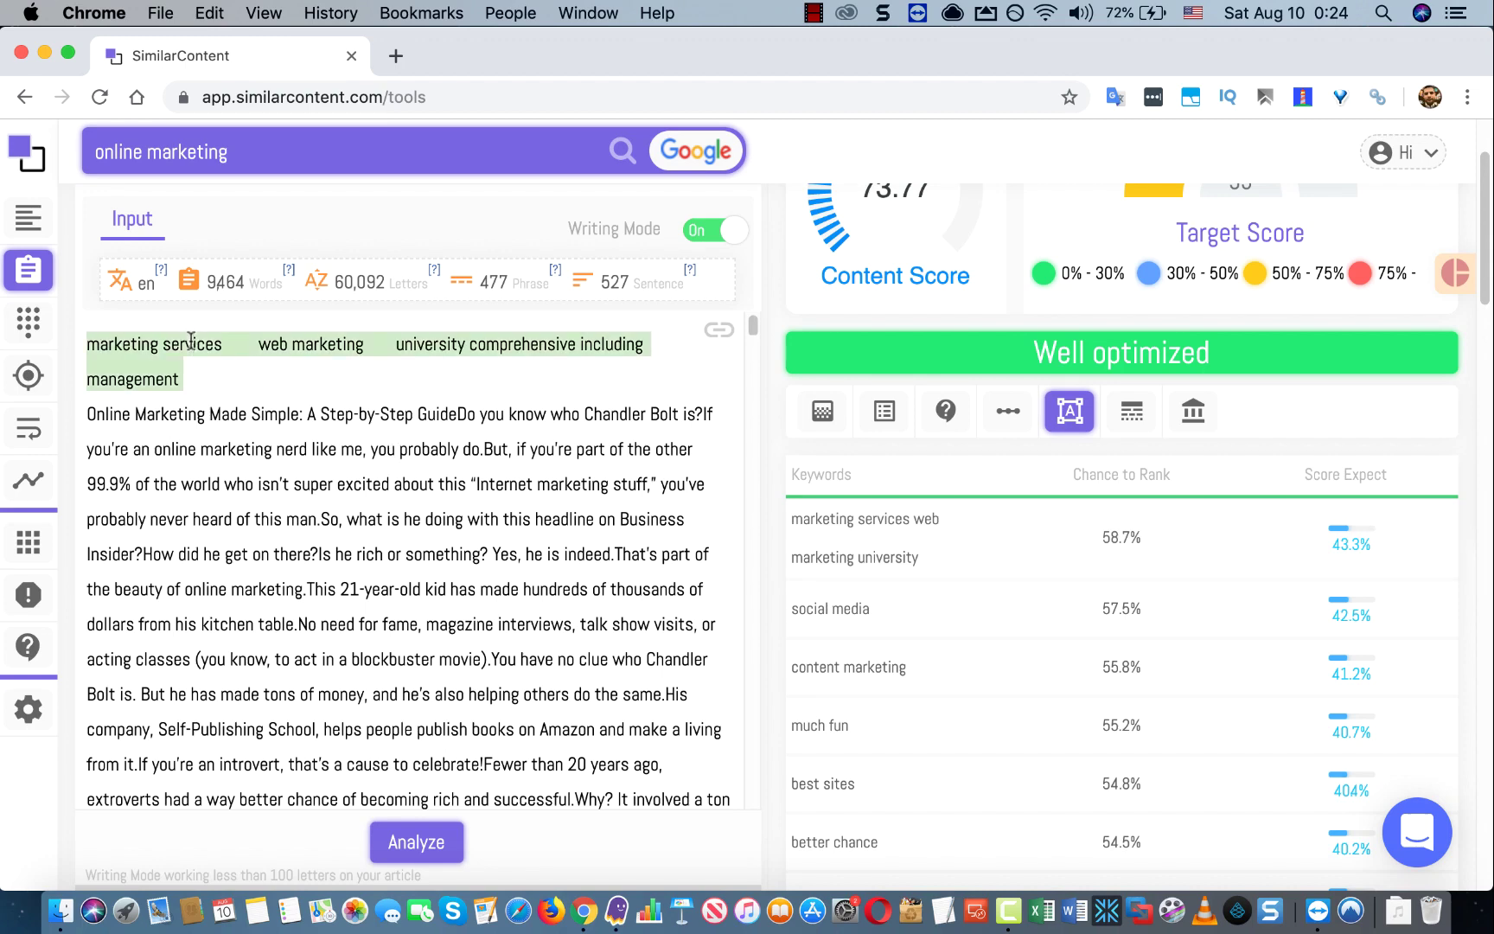
{"action": "key", "text": "BackSpace"}
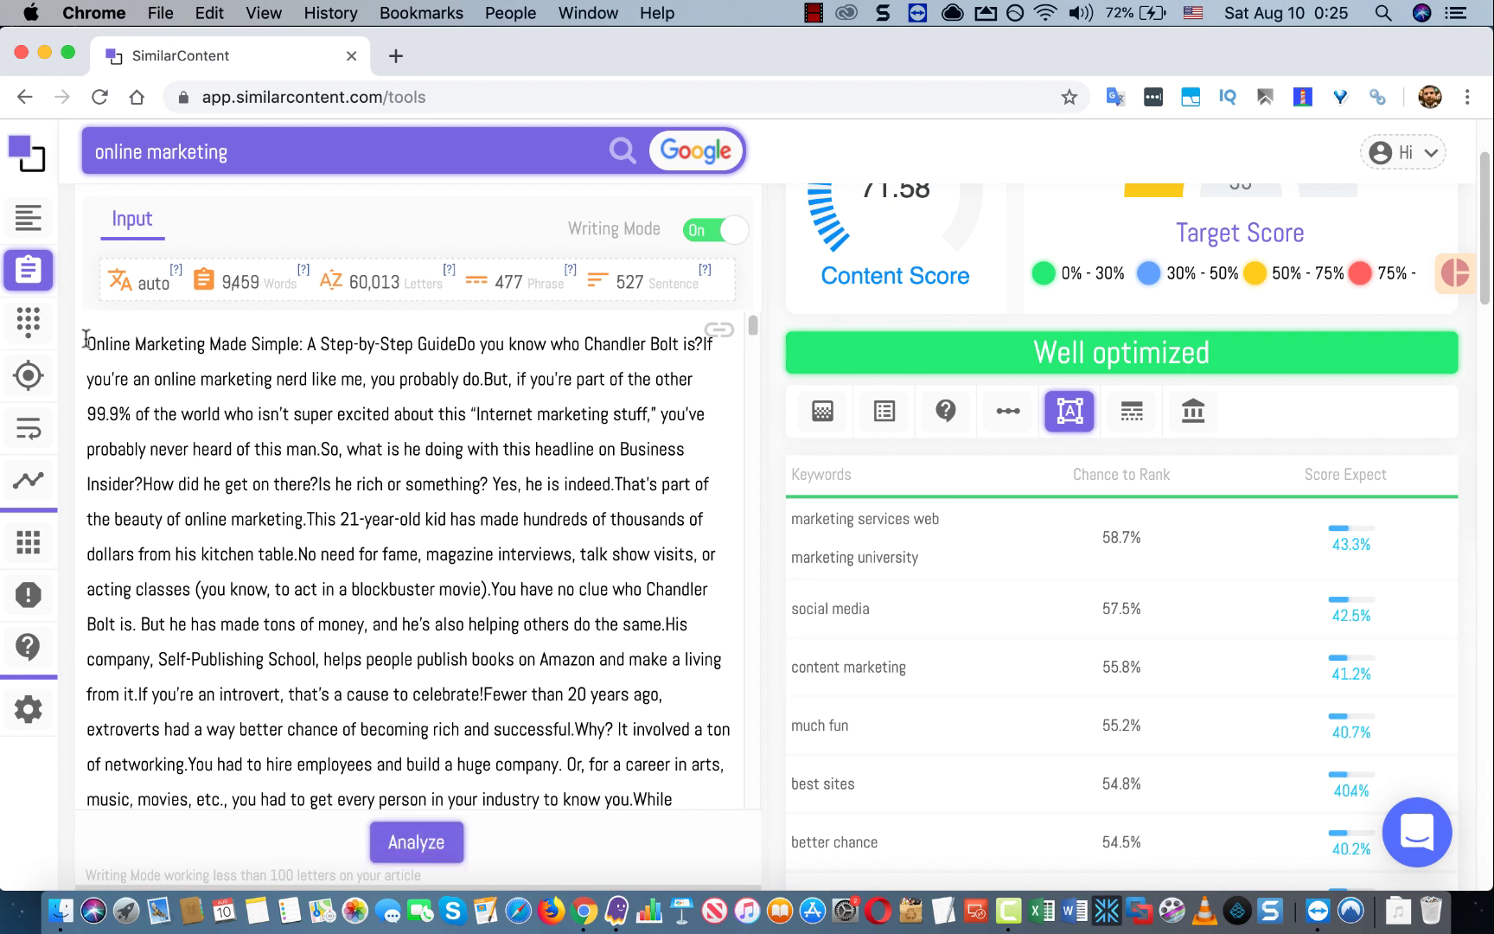
{"action": "left_click_drag", "start_coordinate": [85, 337], "coordinate": [698, 683]}
{"action": "right_click", "coordinate": [542, 554]}
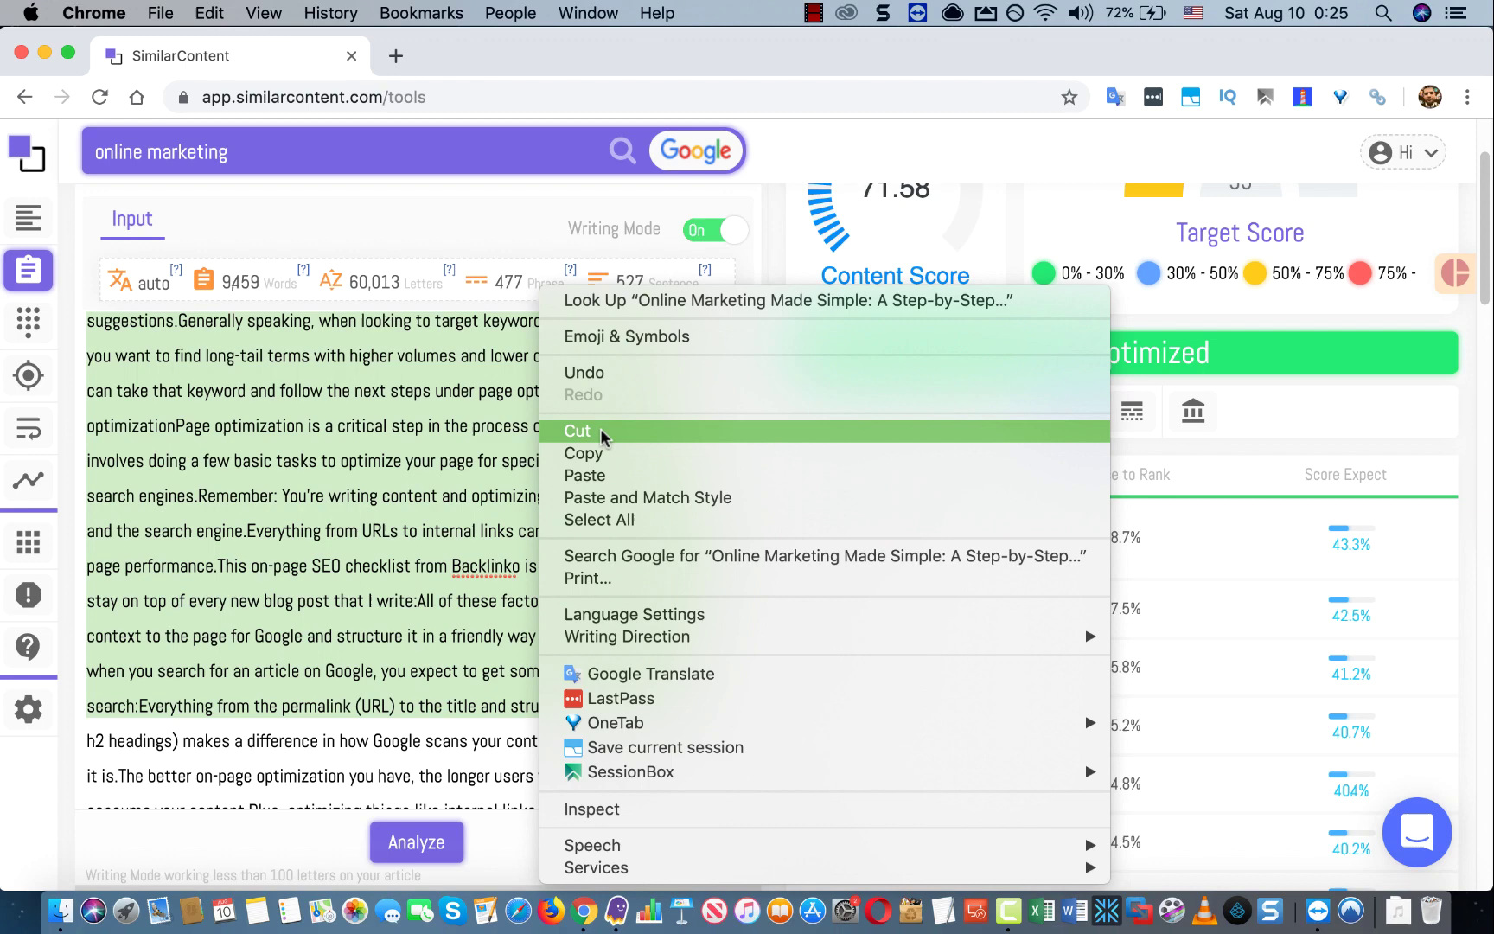
{"action": "left_click", "coordinate": [588, 430]}
{"action": "left_click", "coordinate": [417, 841]}
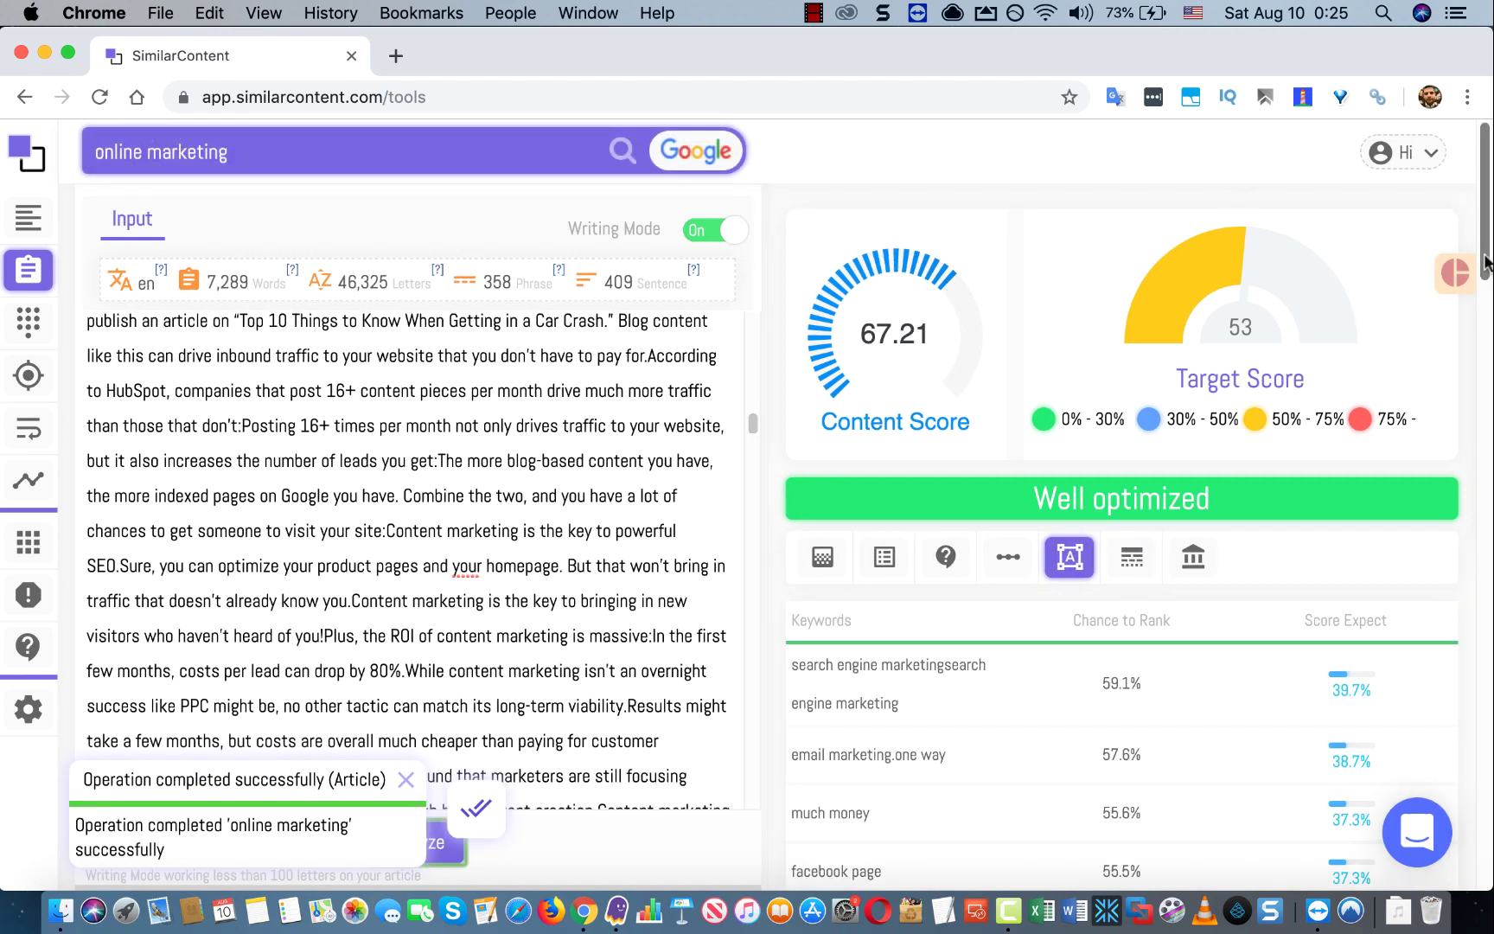
Step: Cut another large block of text further down the article
{"action": "scroll", "coordinate": [1483, 275], "scroll_direction": "down", "scroll_amount": 1}
{"action": "scroll", "coordinate": [1483, 275], "scroll_direction": "down", "scroll_amount": 1}
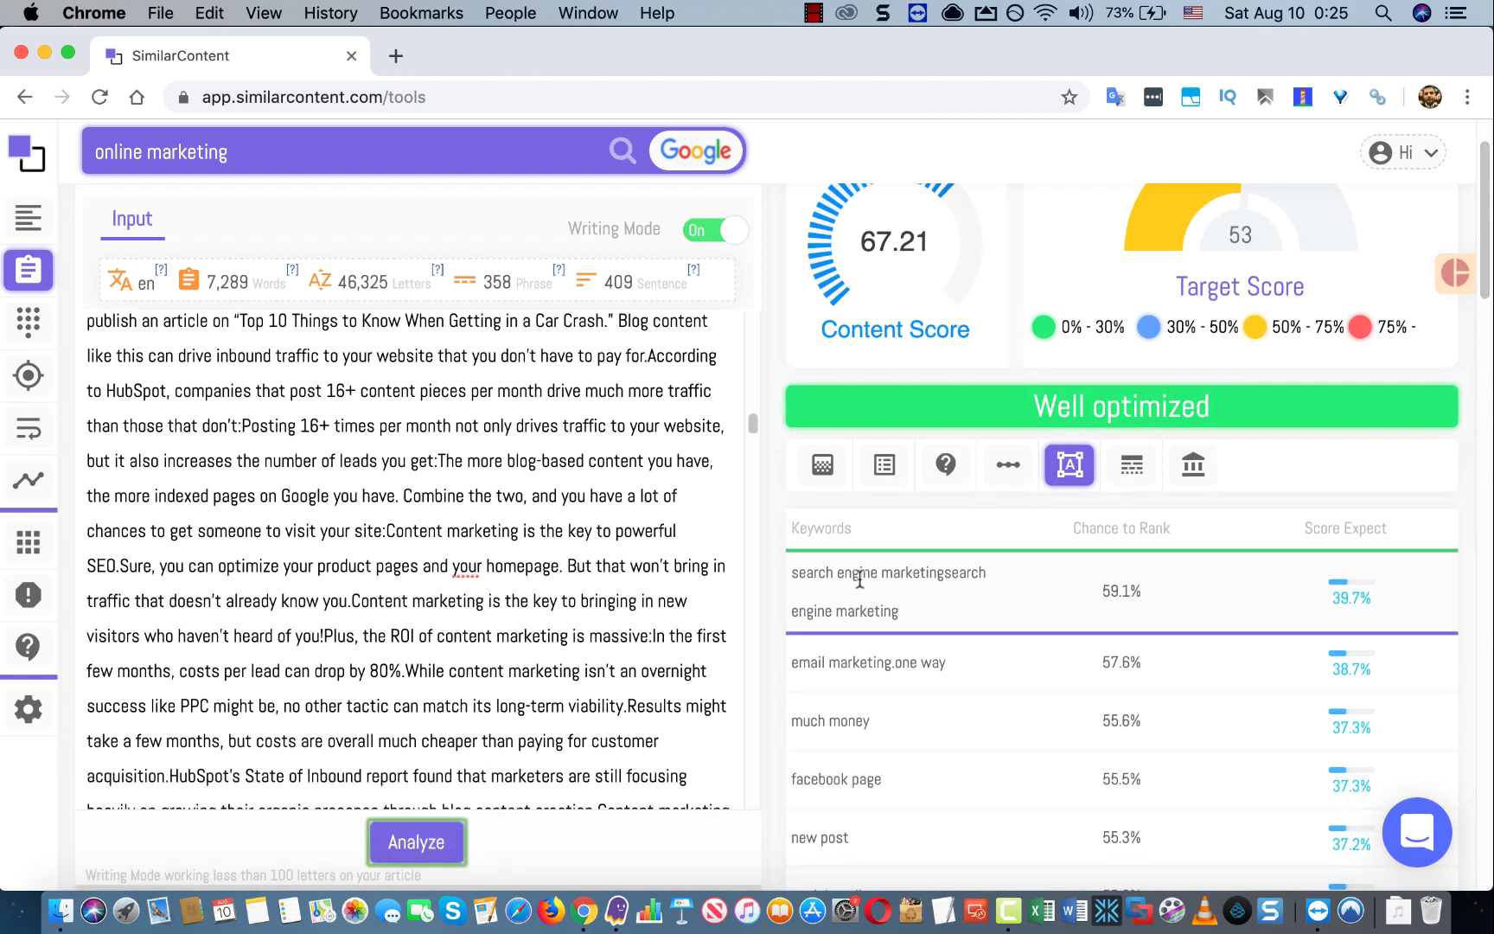
{"action": "left_click_drag", "start_coordinate": [154, 357], "coordinate": [651, 606]}
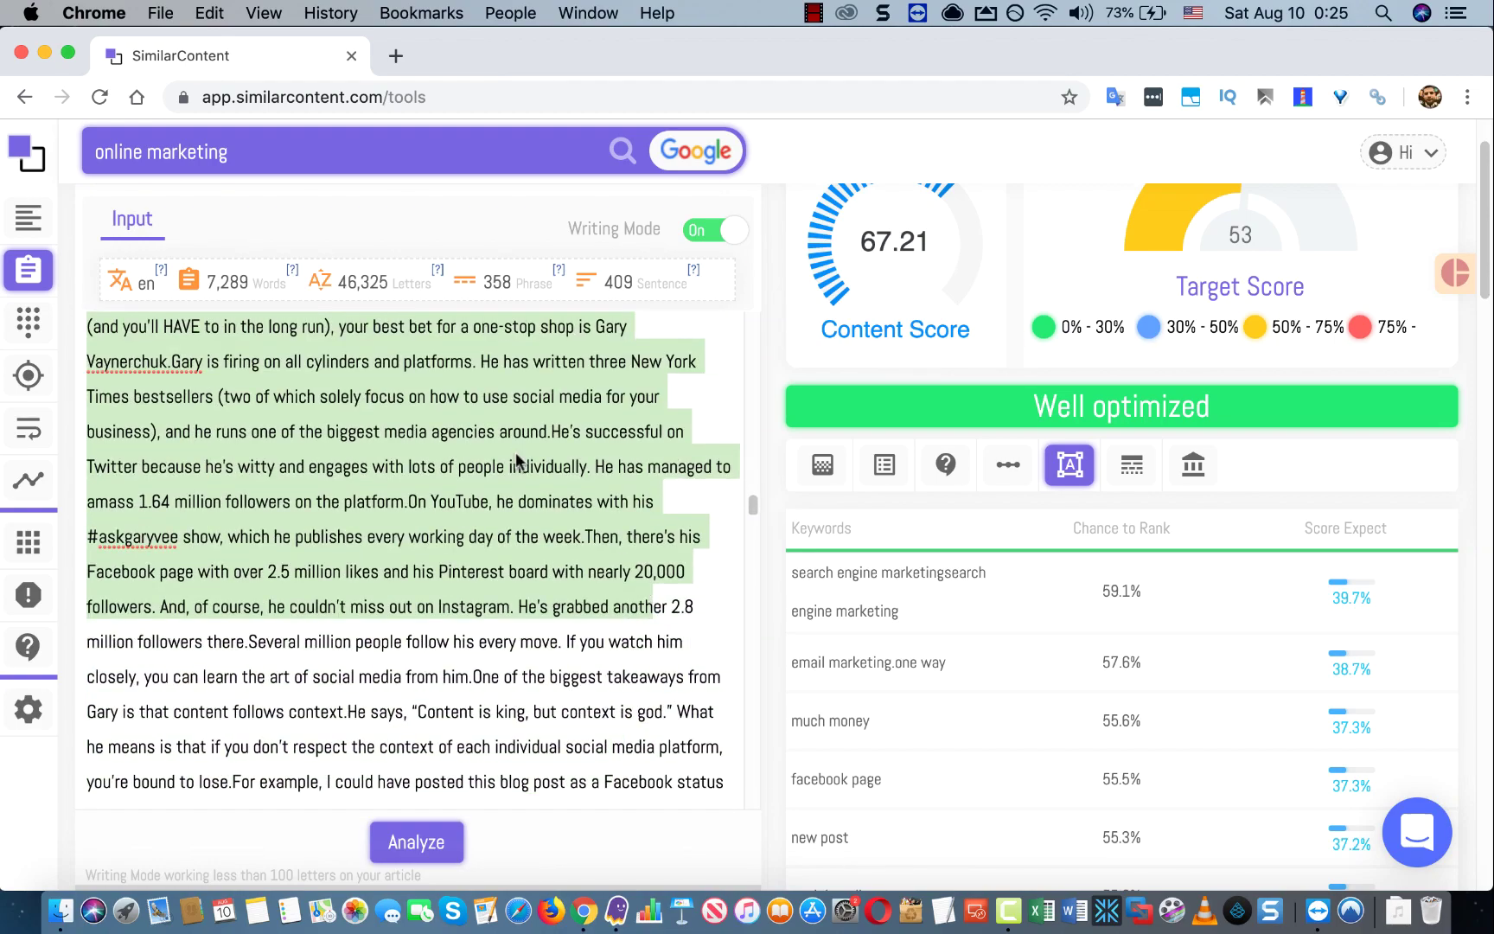
{"action": "right_click", "coordinate": [519, 606]}
{"action": "left_click", "coordinate": [581, 439]}
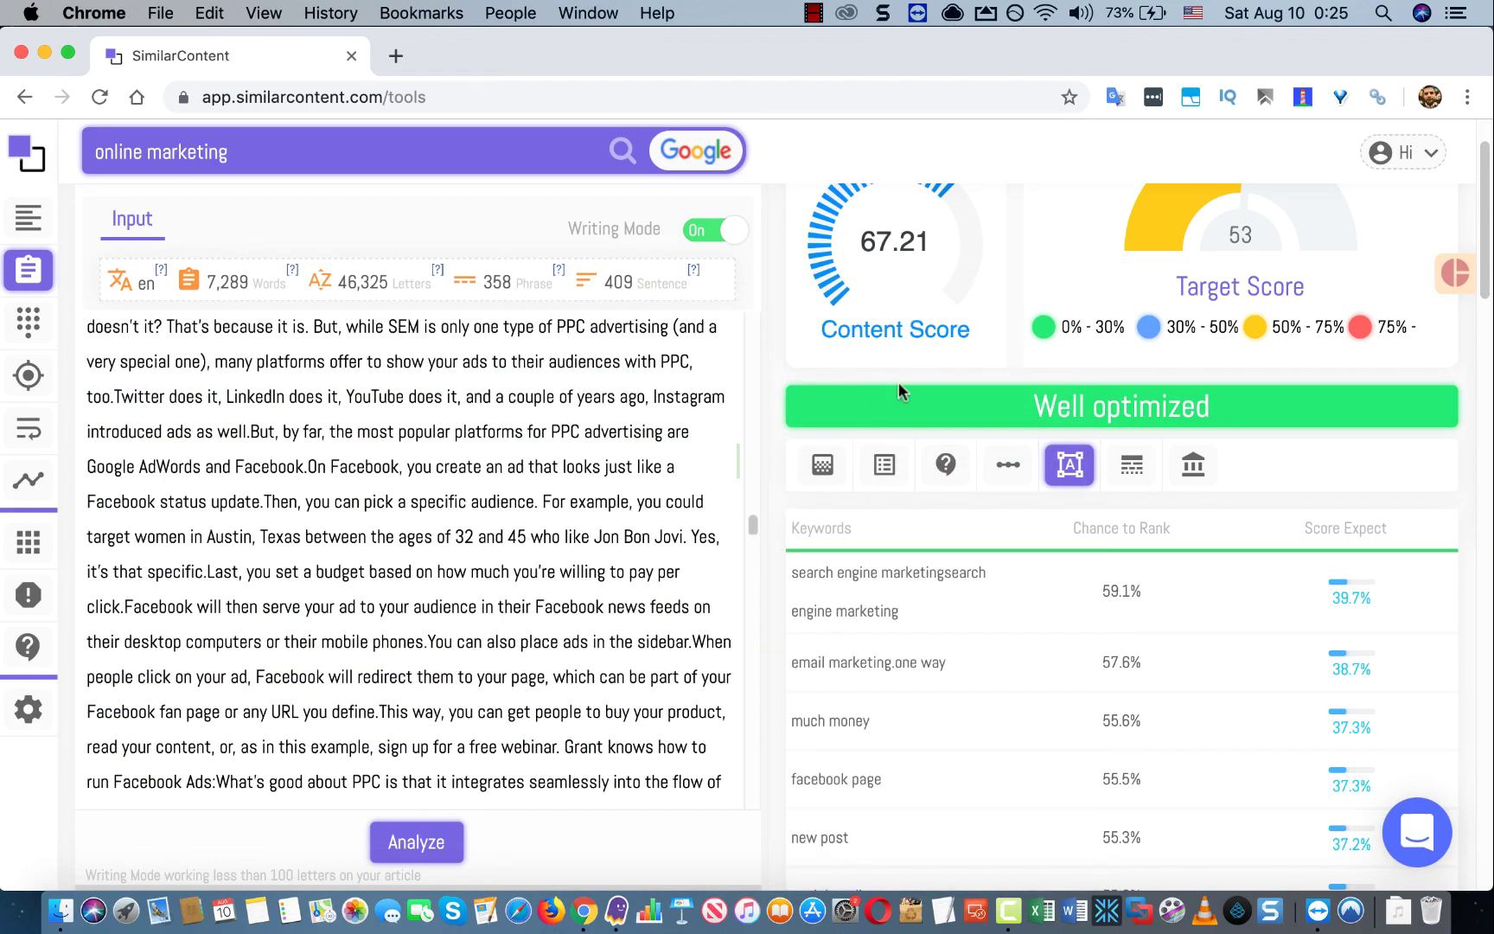
{"action": "left_click_drag", "start_coordinate": [1486, 277], "coordinate": [1485, 235]}
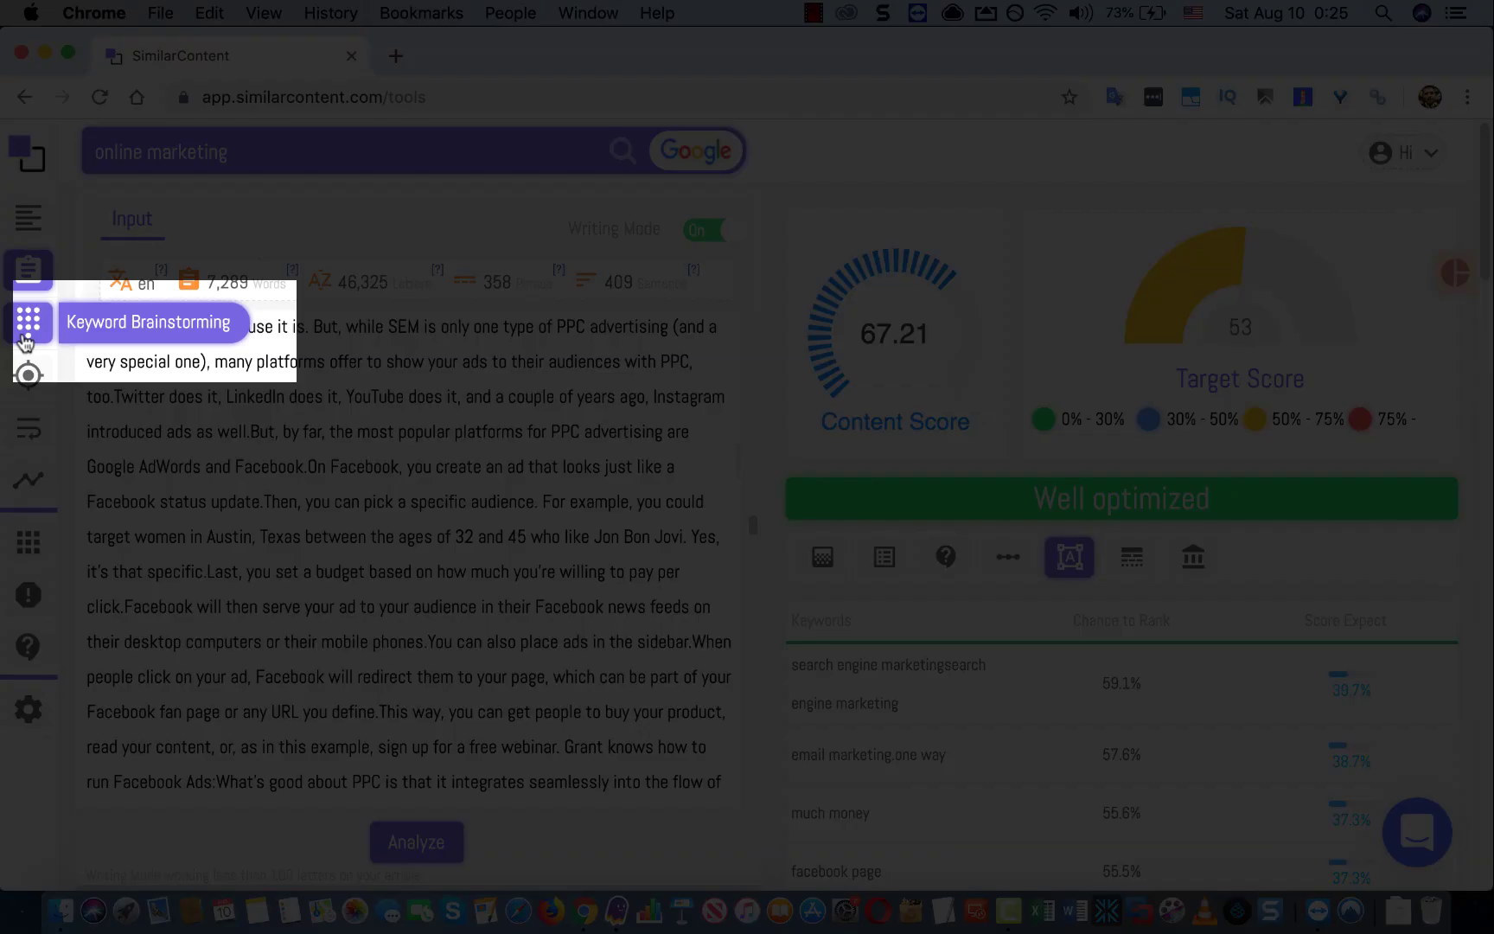
Step: Brainstorm keywords for 'online marketing', then expand and collapse the Similar and top 1 words table
{"action": "left_click", "coordinate": [25, 339]}
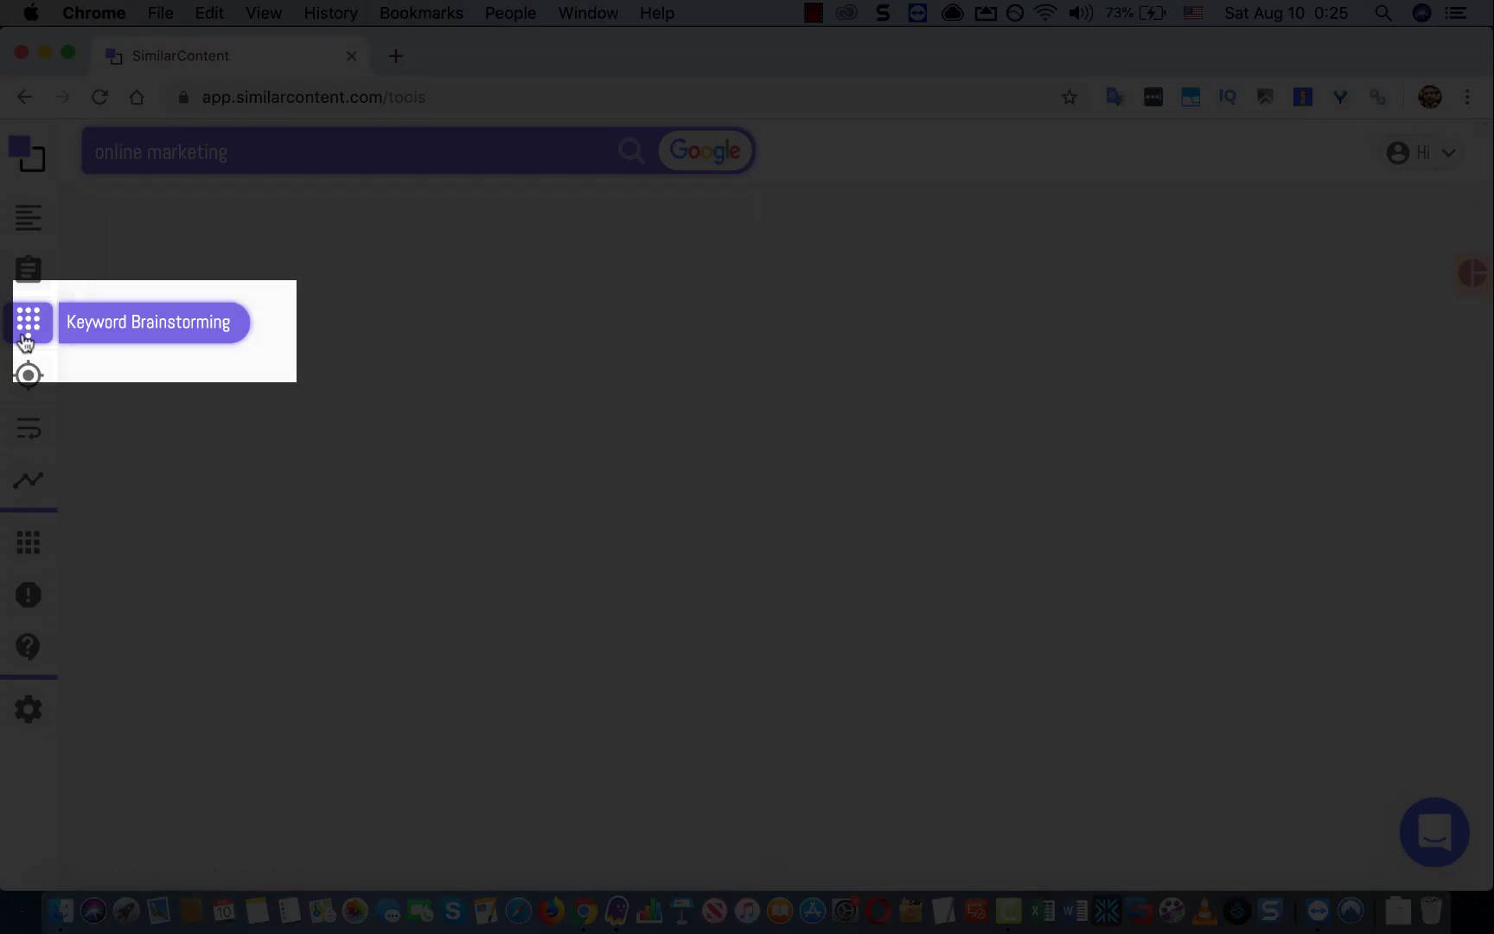
{"action": "left_click", "coordinate": [630, 156]}
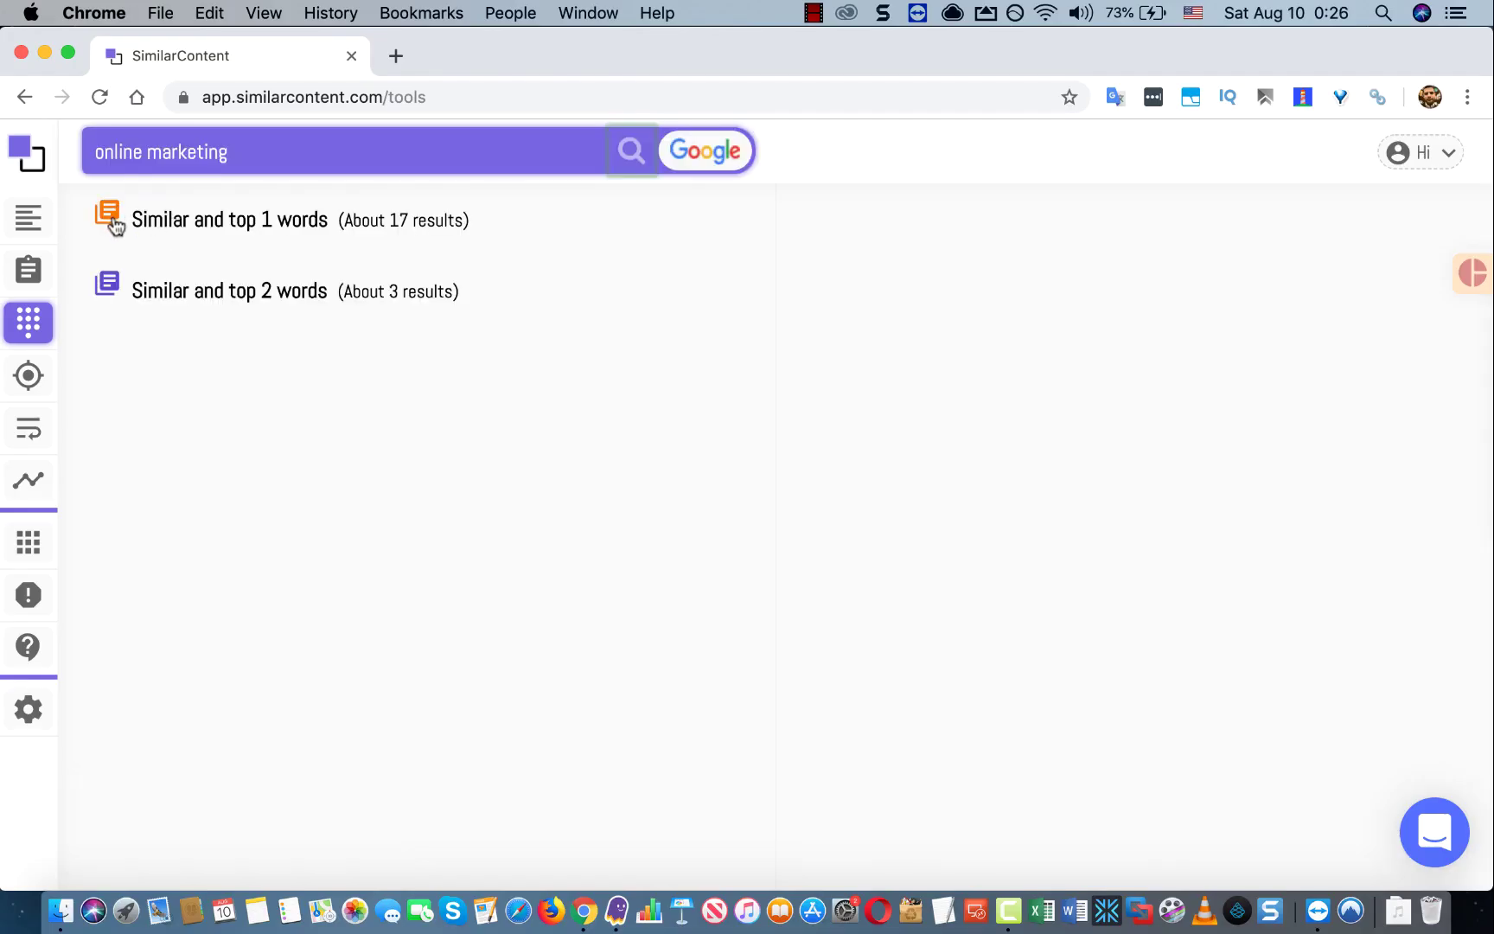
{"action": "left_click", "coordinate": [119, 227]}
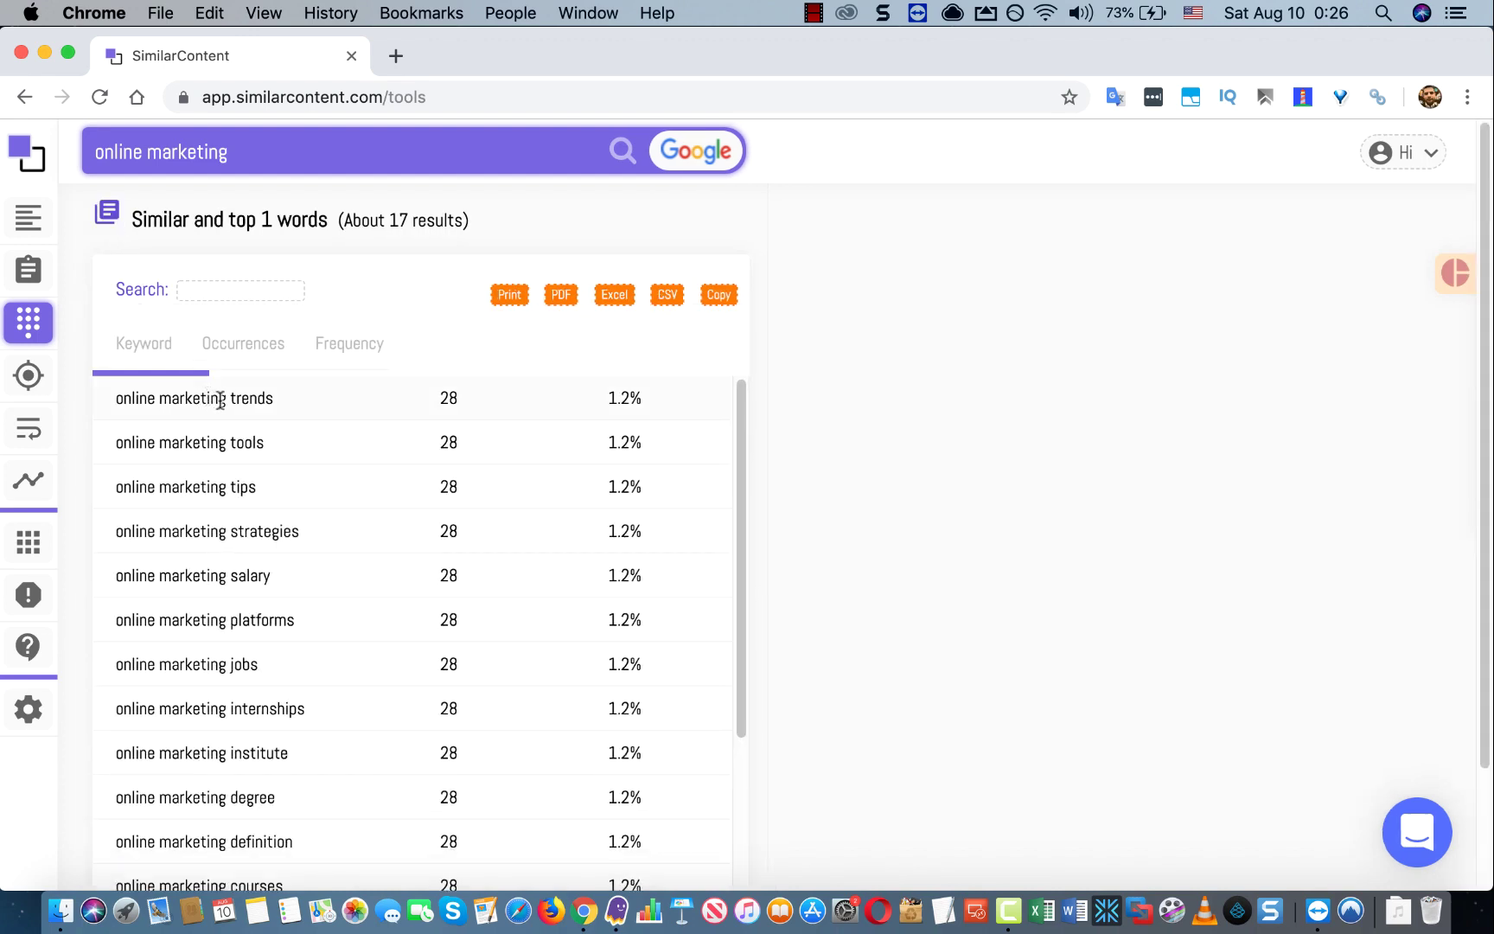
{"action": "left_click_drag", "start_coordinate": [740, 497], "coordinate": [750, 416]}
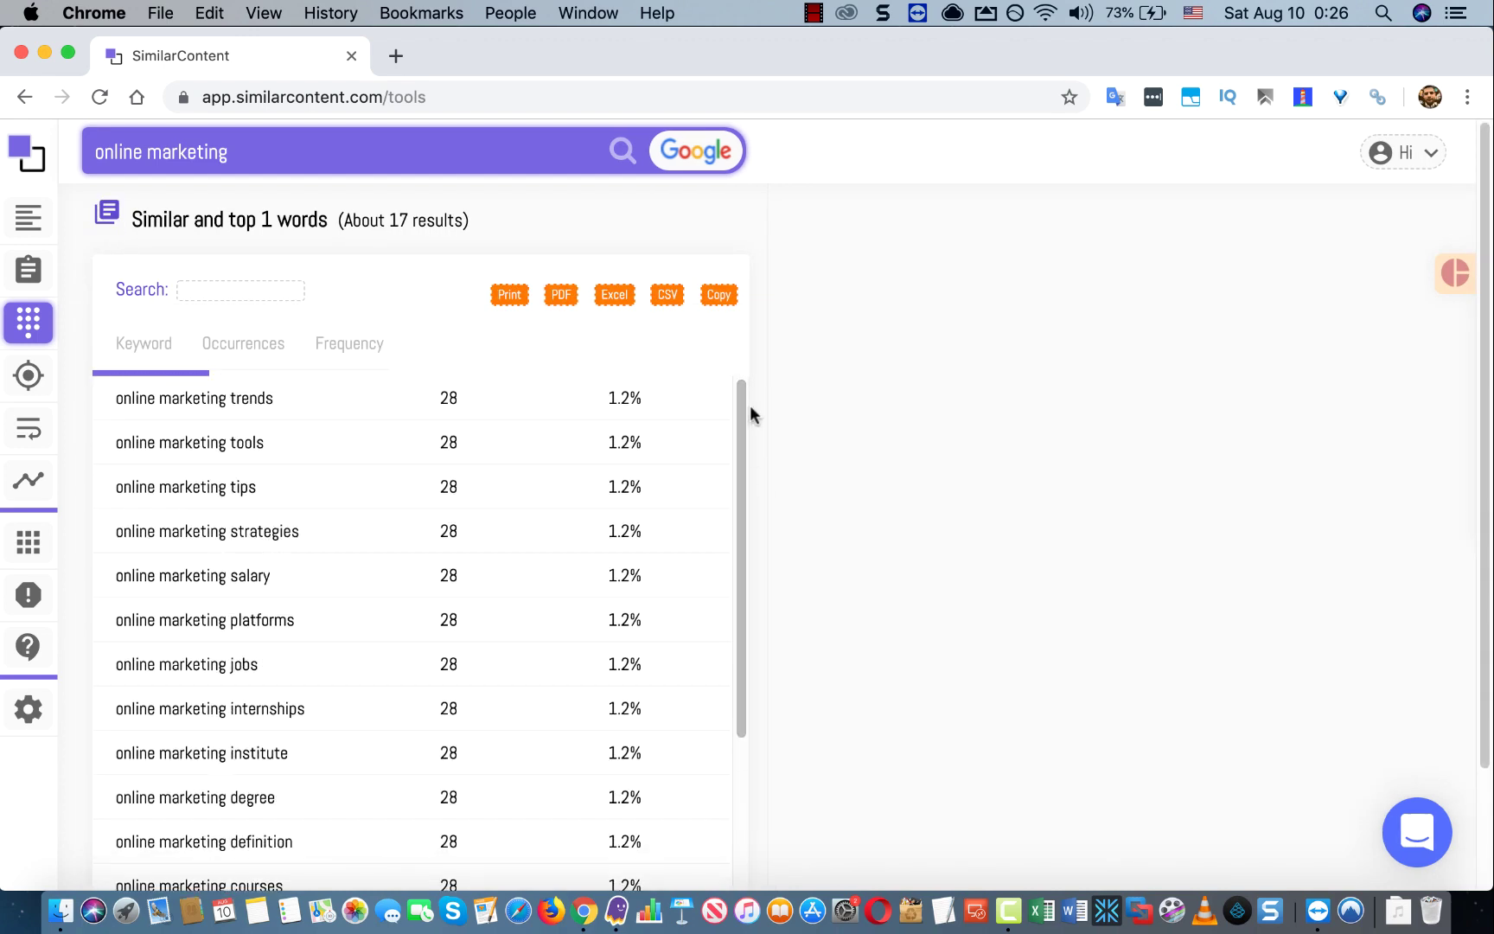
{"action": "left_click", "coordinate": [112, 220]}
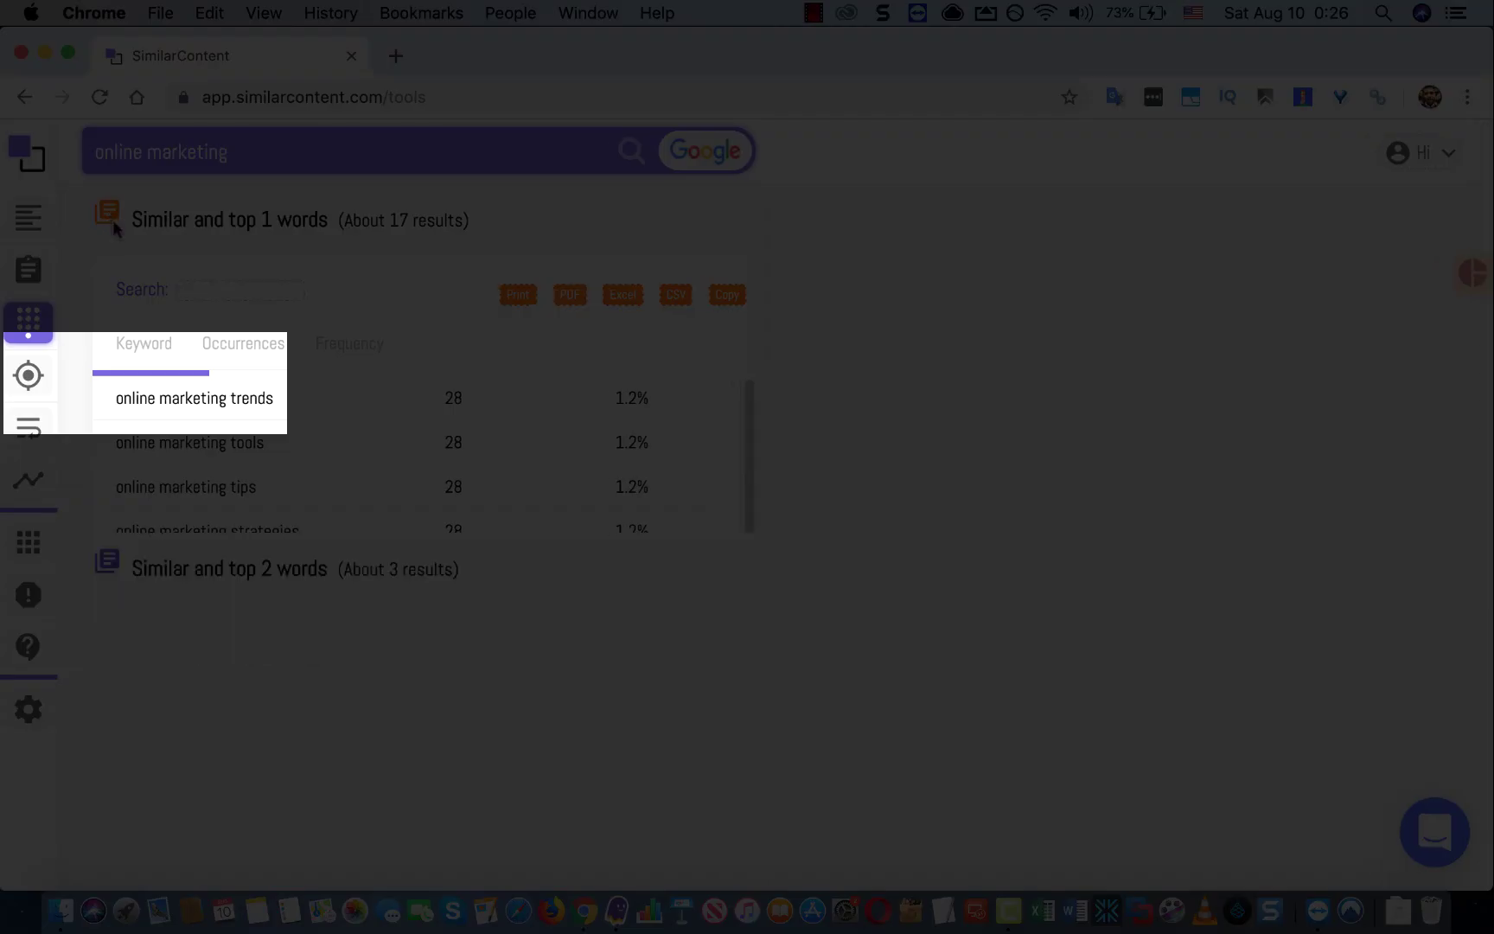
Step: Search micro-niches for 'dog' and load the customer questions for the Dog Treats niche
{"action": "left_click", "coordinate": [39, 378]}
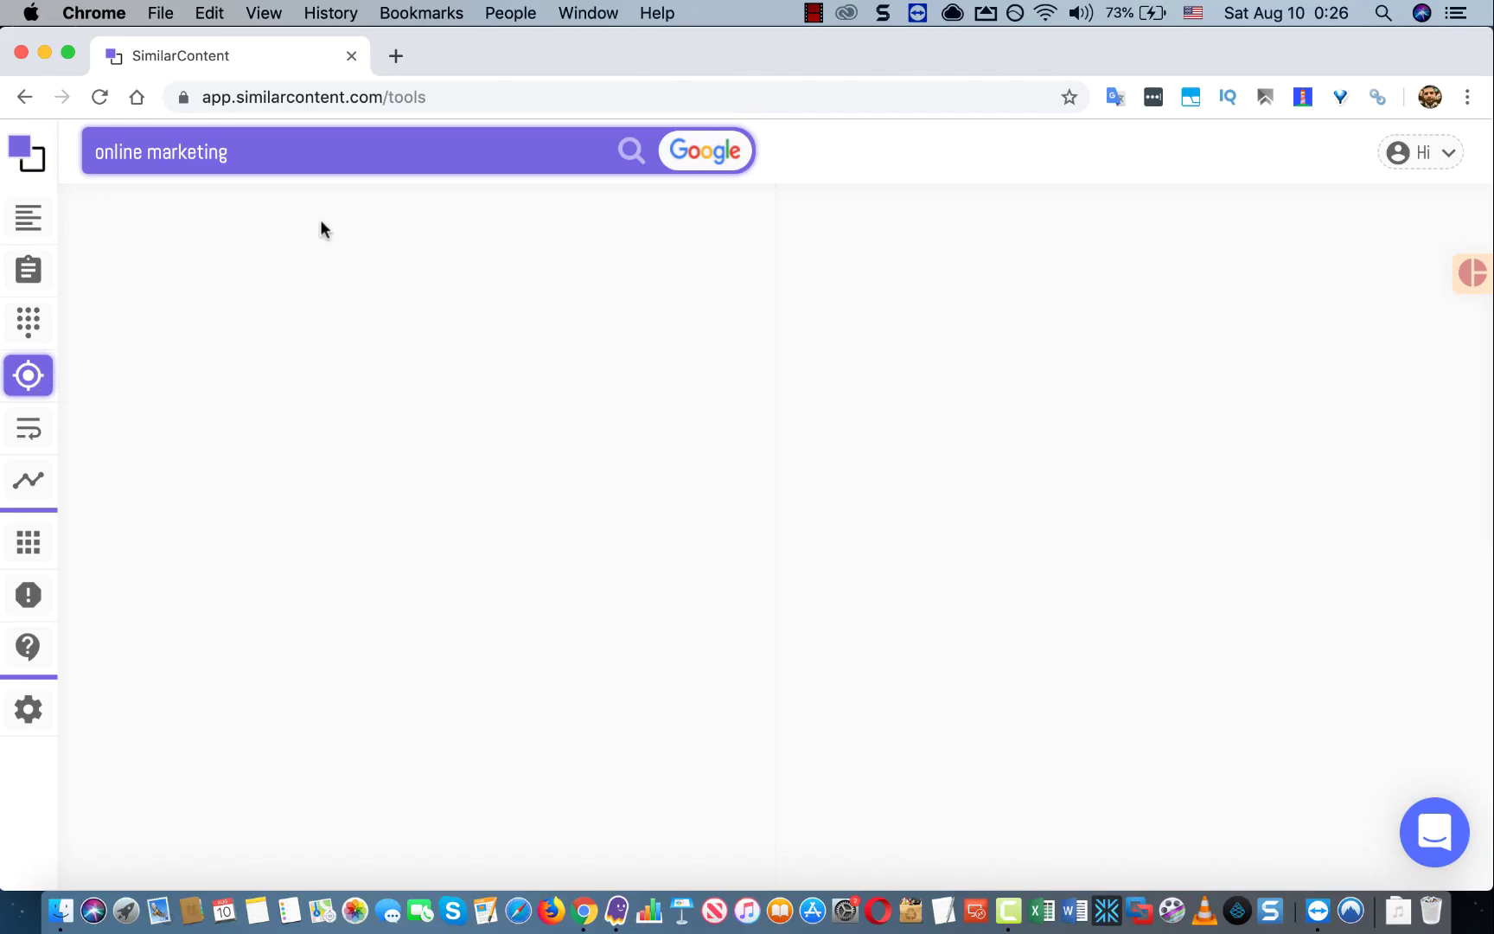
{"action": "left_click", "coordinate": [324, 161]}
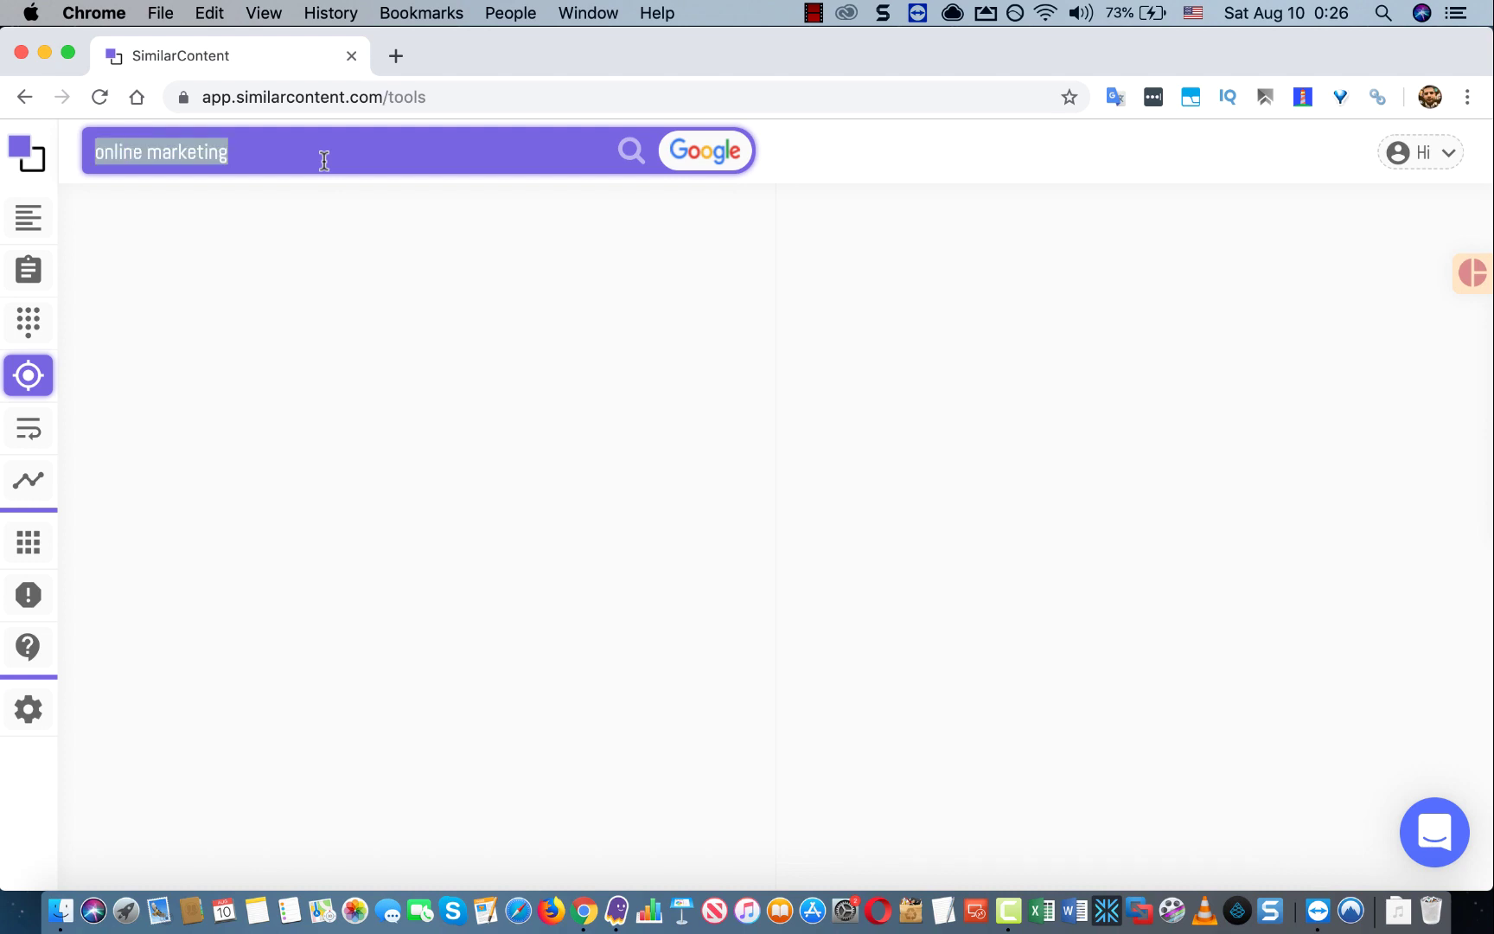
{"action": "type", "text": "do"}
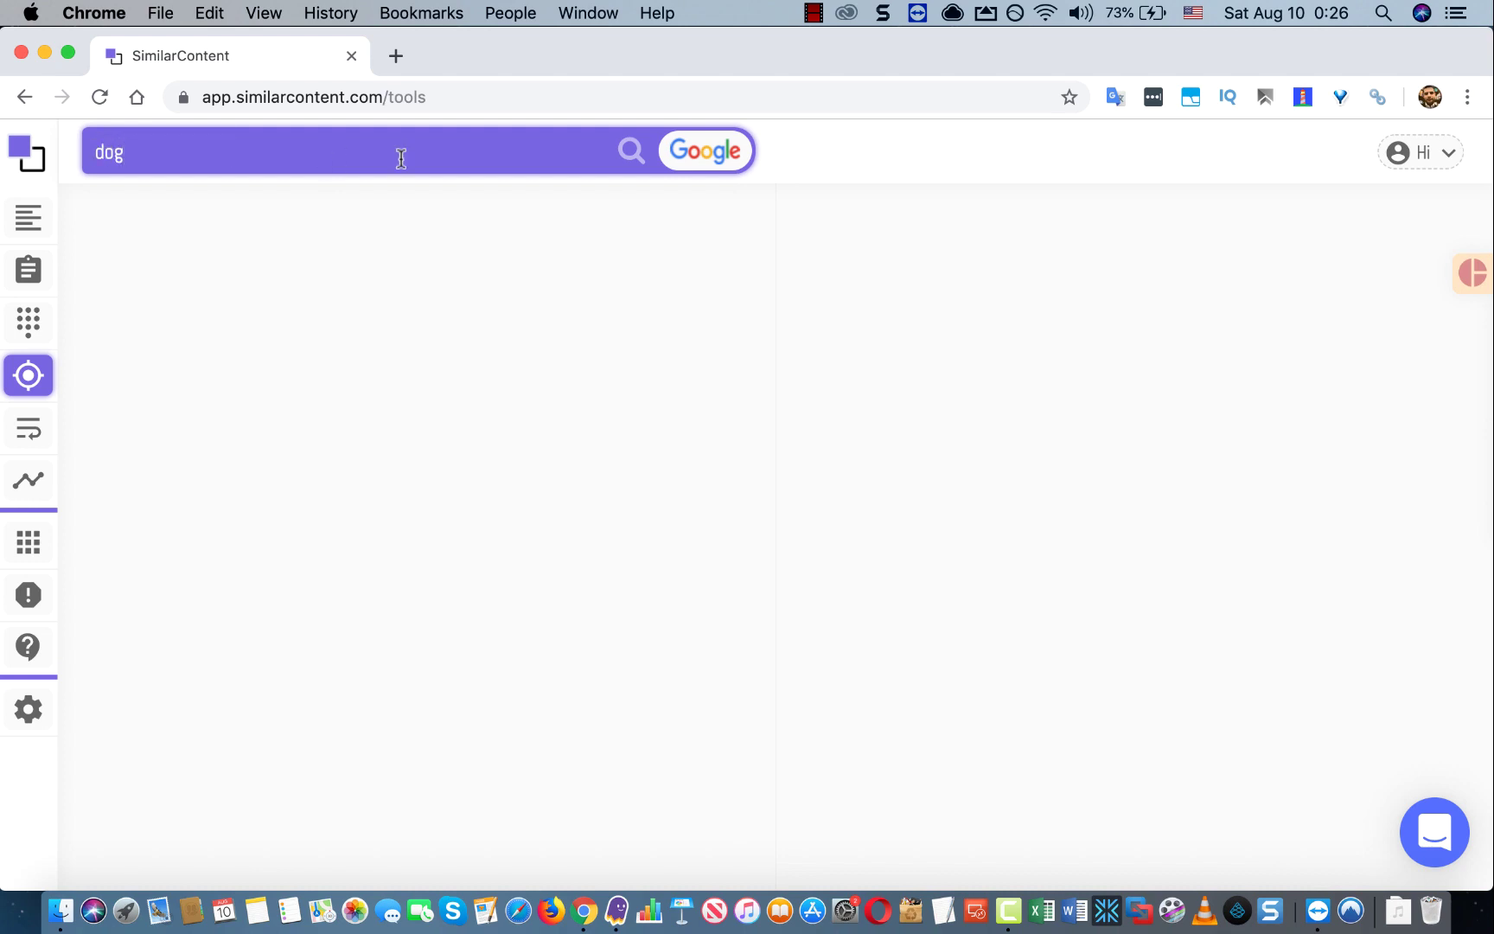
{"action": "type", "text": "g"}
{"action": "left_click", "coordinate": [632, 151]}
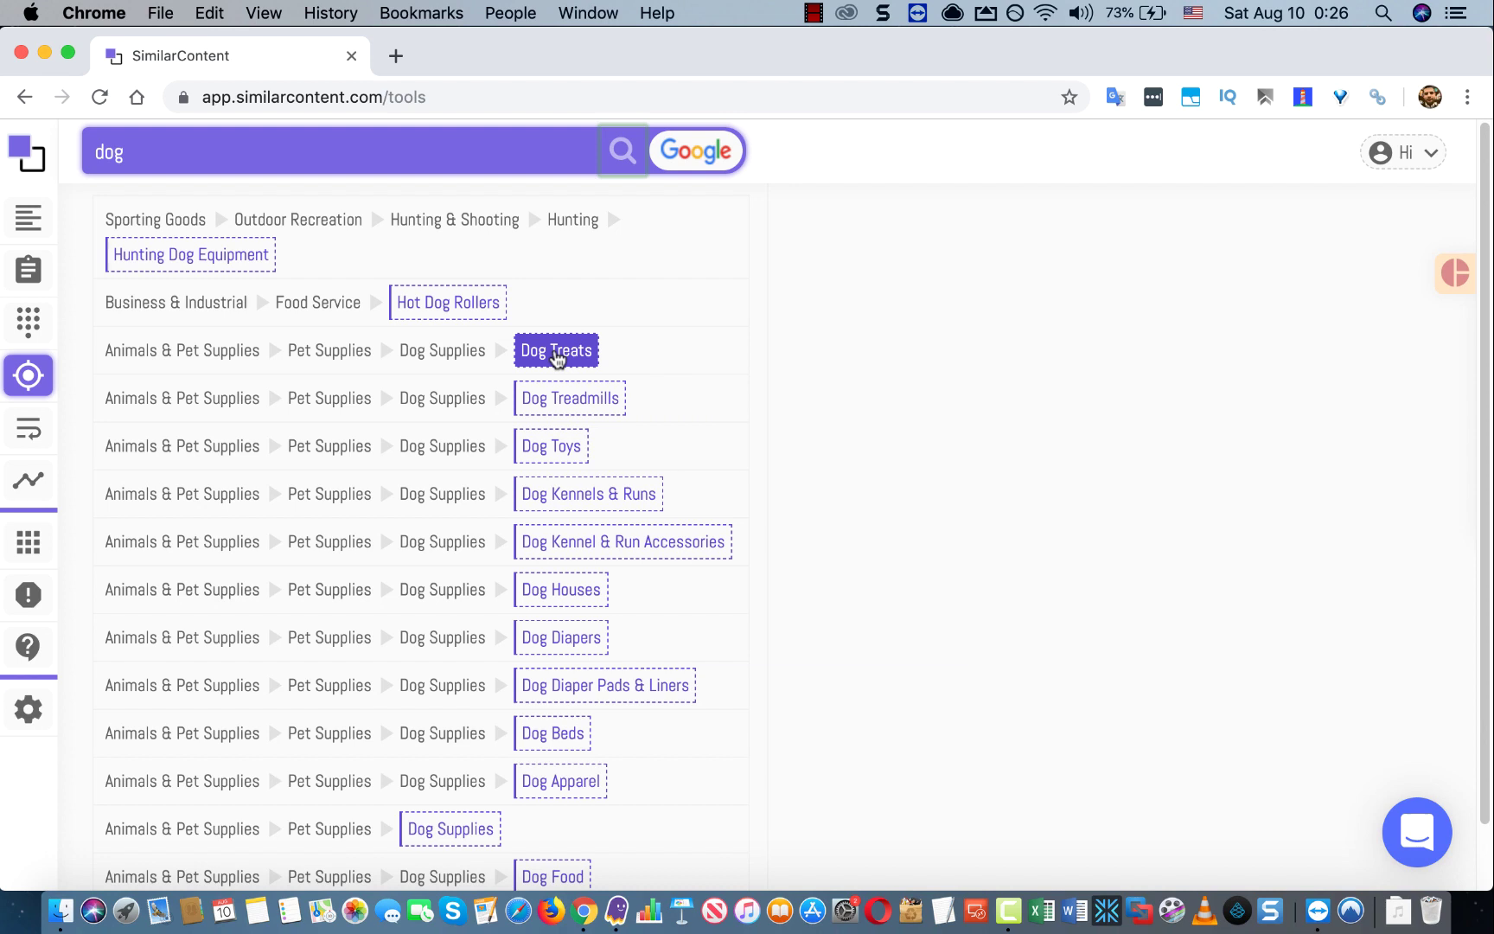
{"action": "left_click", "coordinate": [556, 353]}
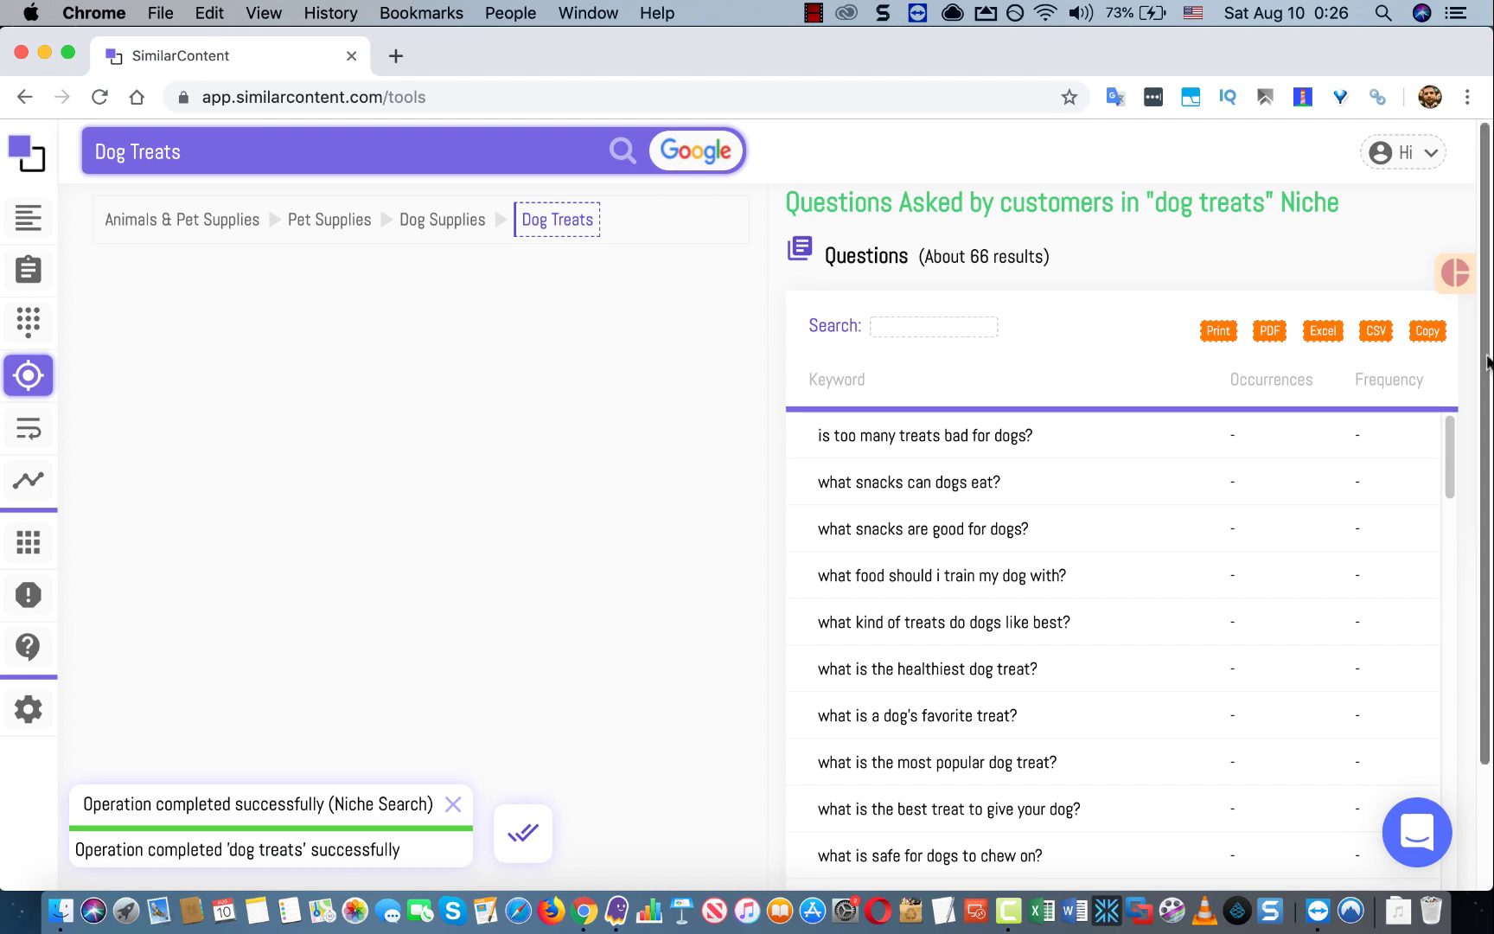
{"action": "scroll", "coordinate": [1486, 303], "scroll_direction": "down", "scroll_amount": 3}
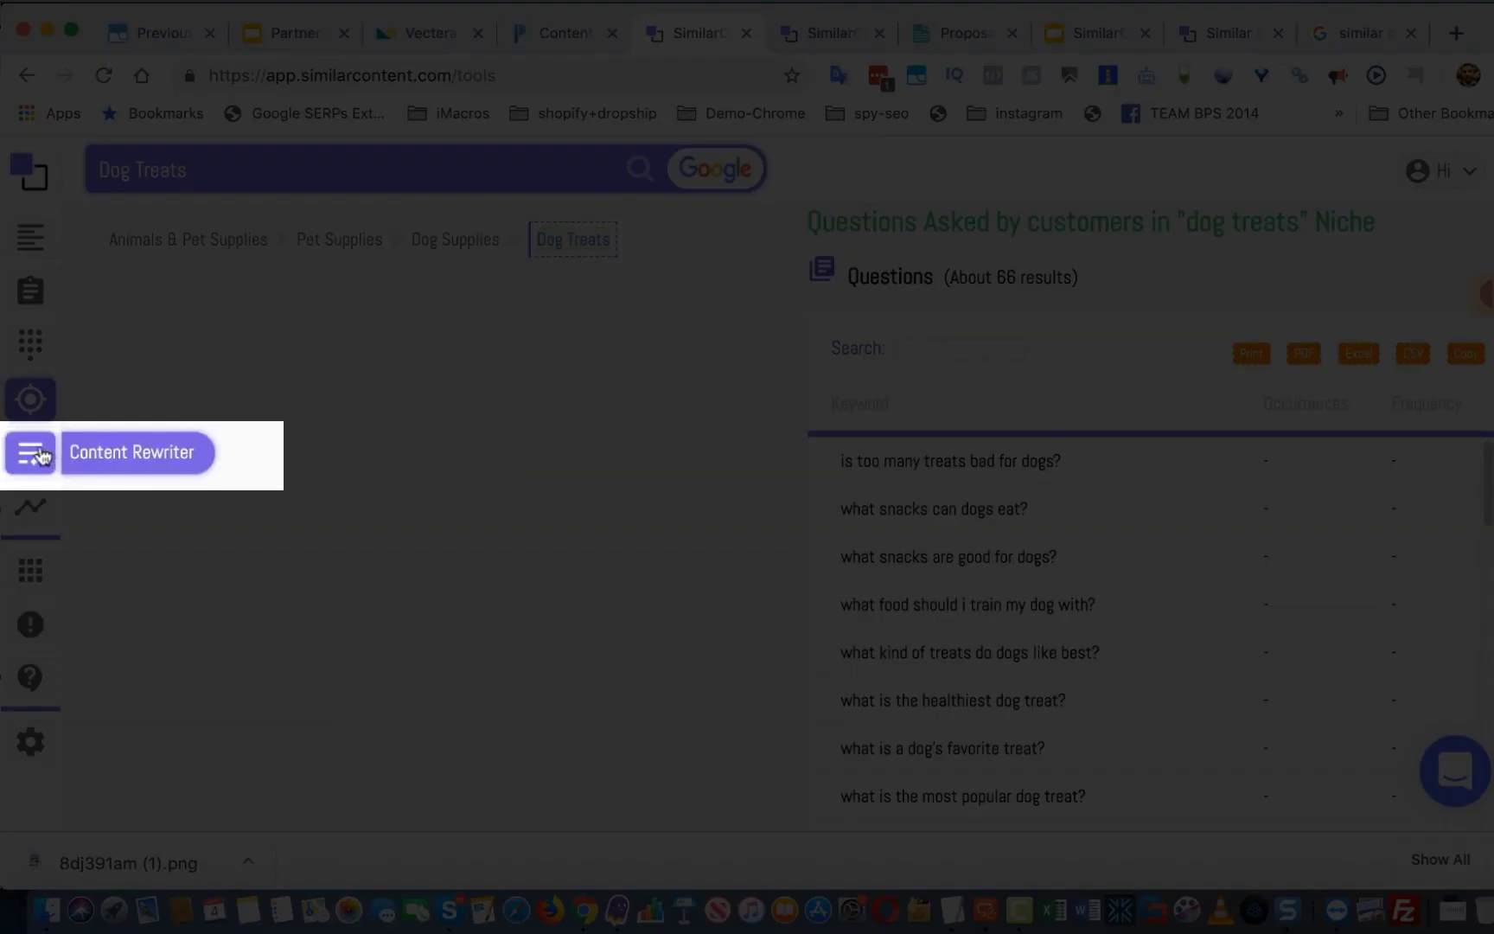
Step: Set the Content Rewriter's content language to English (en)
{"action": "left_click", "coordinate": [41, 456]}
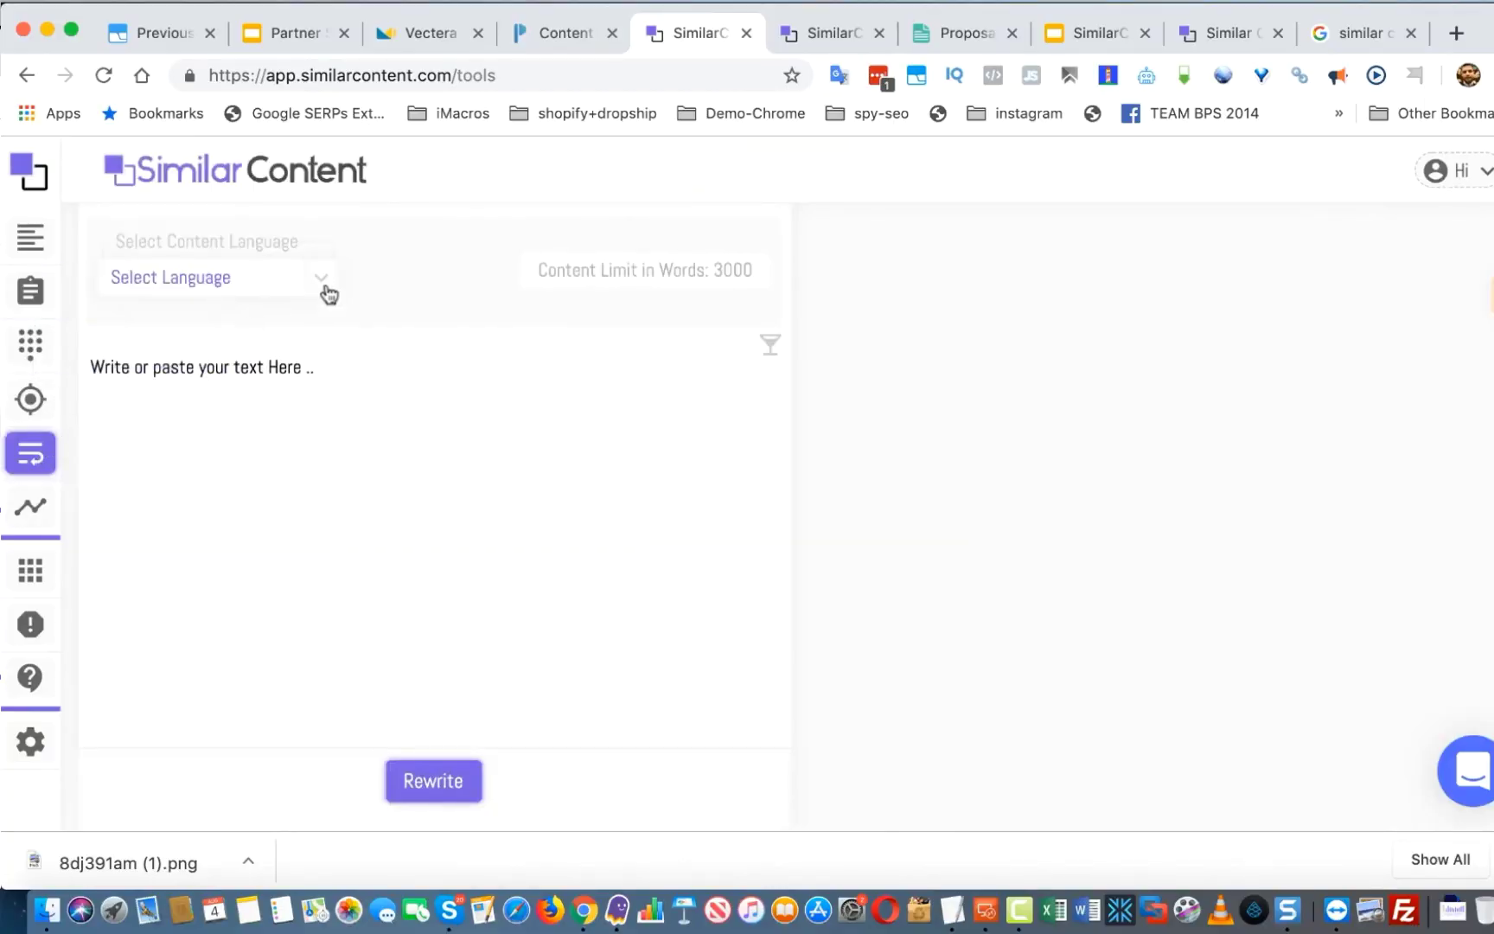
{"action": "left_click", "coordinate": [328, 295]}
{"action": "mouse_move", "coordinate": [331, 330]}
{"action": "left_mouse_down"}
{"action": "mouse_move", "coordinate": [331, 517]}
{"action": "mouse_move", "coordinate": [319, 311]}
{"action": "mouse_move", "coordinate": [327, 359]}
{"action": "left_mouse_up"}
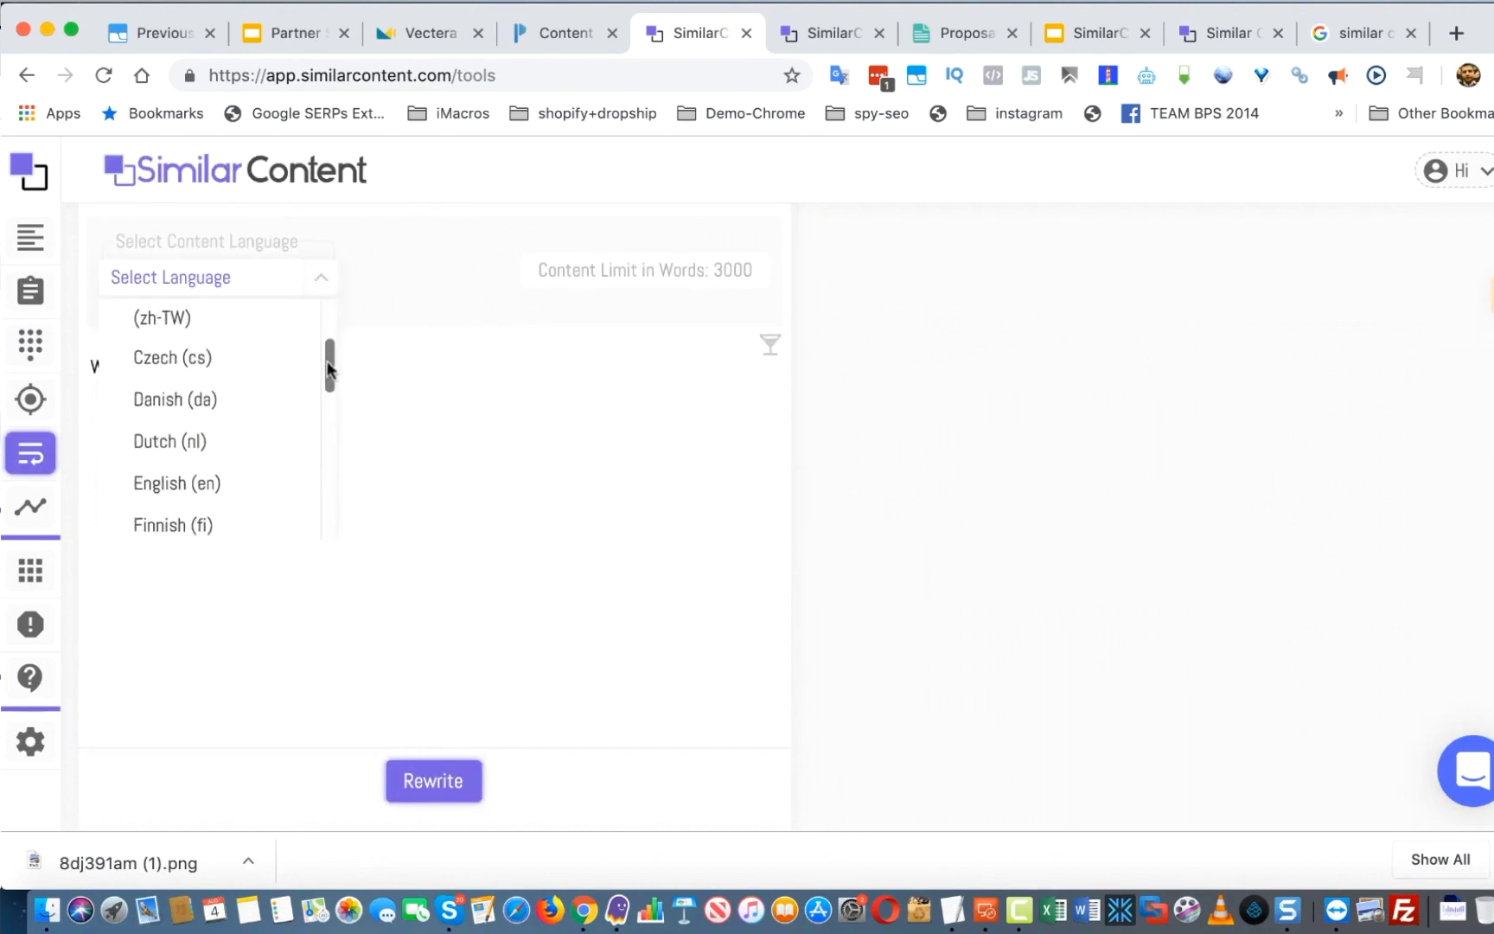
{"action": "left_click", "coordinate": [234, 484]}
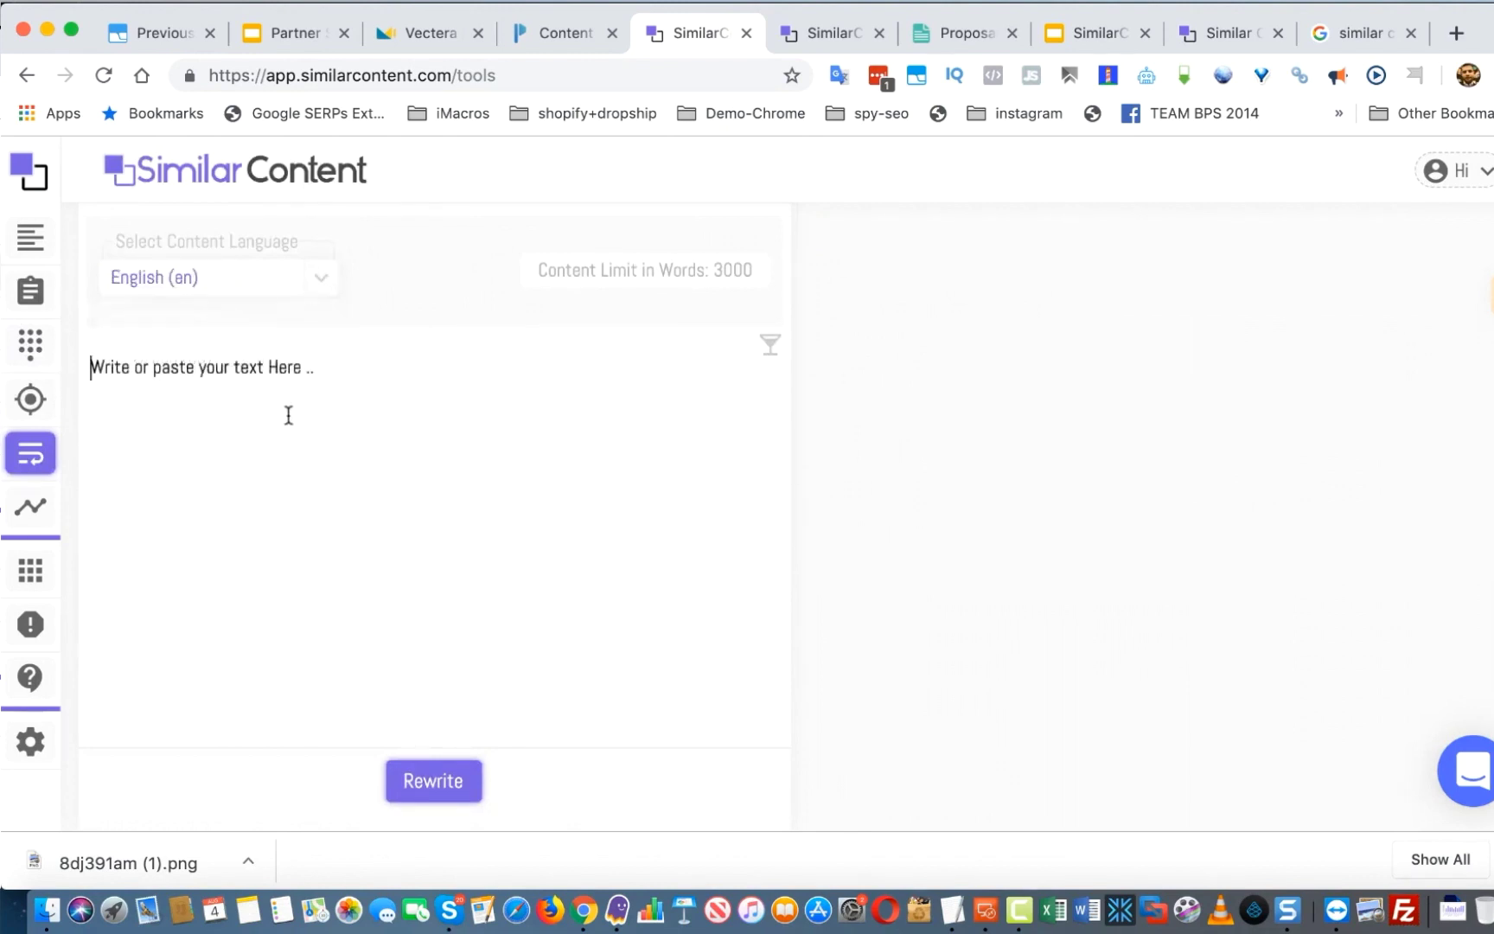
Step: Copy the Affiliate Marketing Made Simple passage from the optimizer article into the rewriter
{"action": "left_click", "coordinate": [30, 291]}
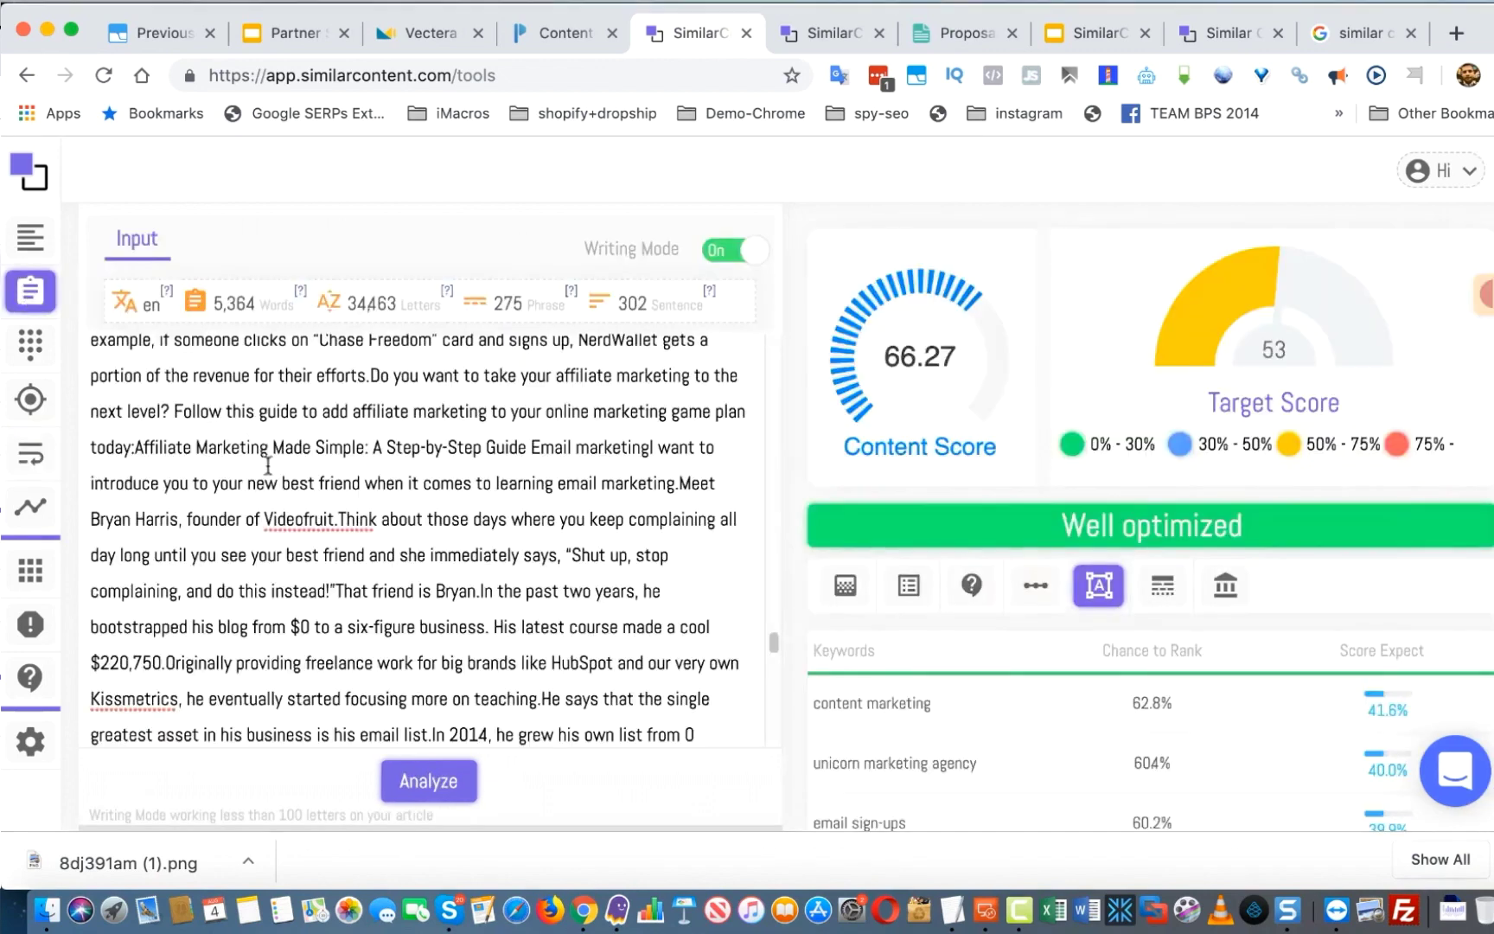
{"action": "left_click_drag", "start_coordinate": [137, 446], "coordinate": [557, 557]}
{"action": "key", "text": "super+c"}
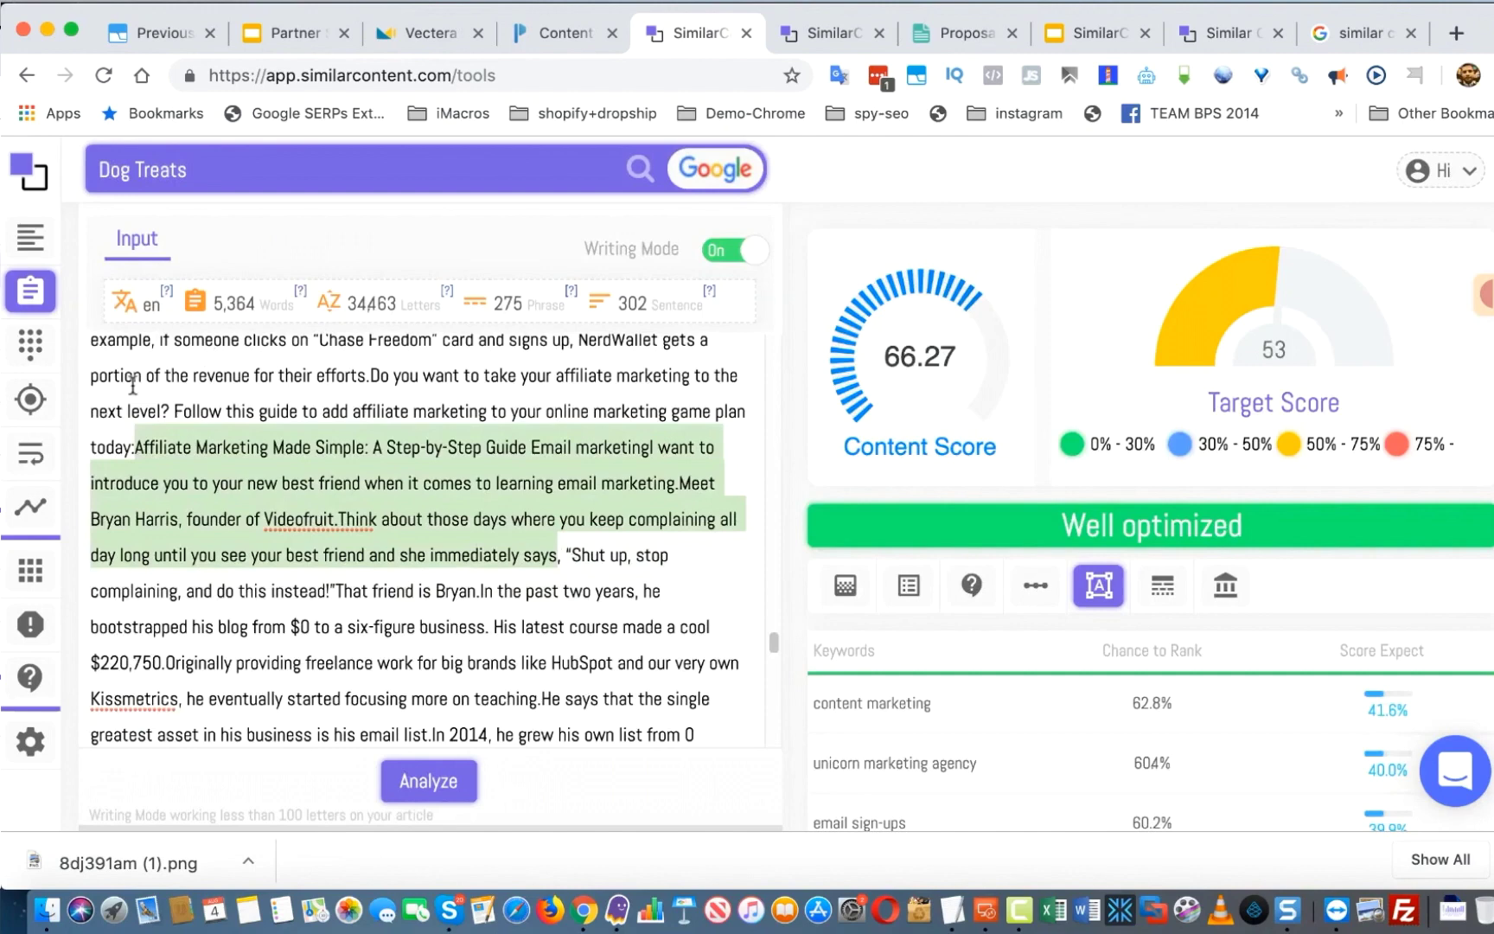
{"action": "left_click", "coordinate": [30, 453]}
{"action": "left_click", "coordinate": [304, 444]}
{"action": "key", "text": "super+v"}
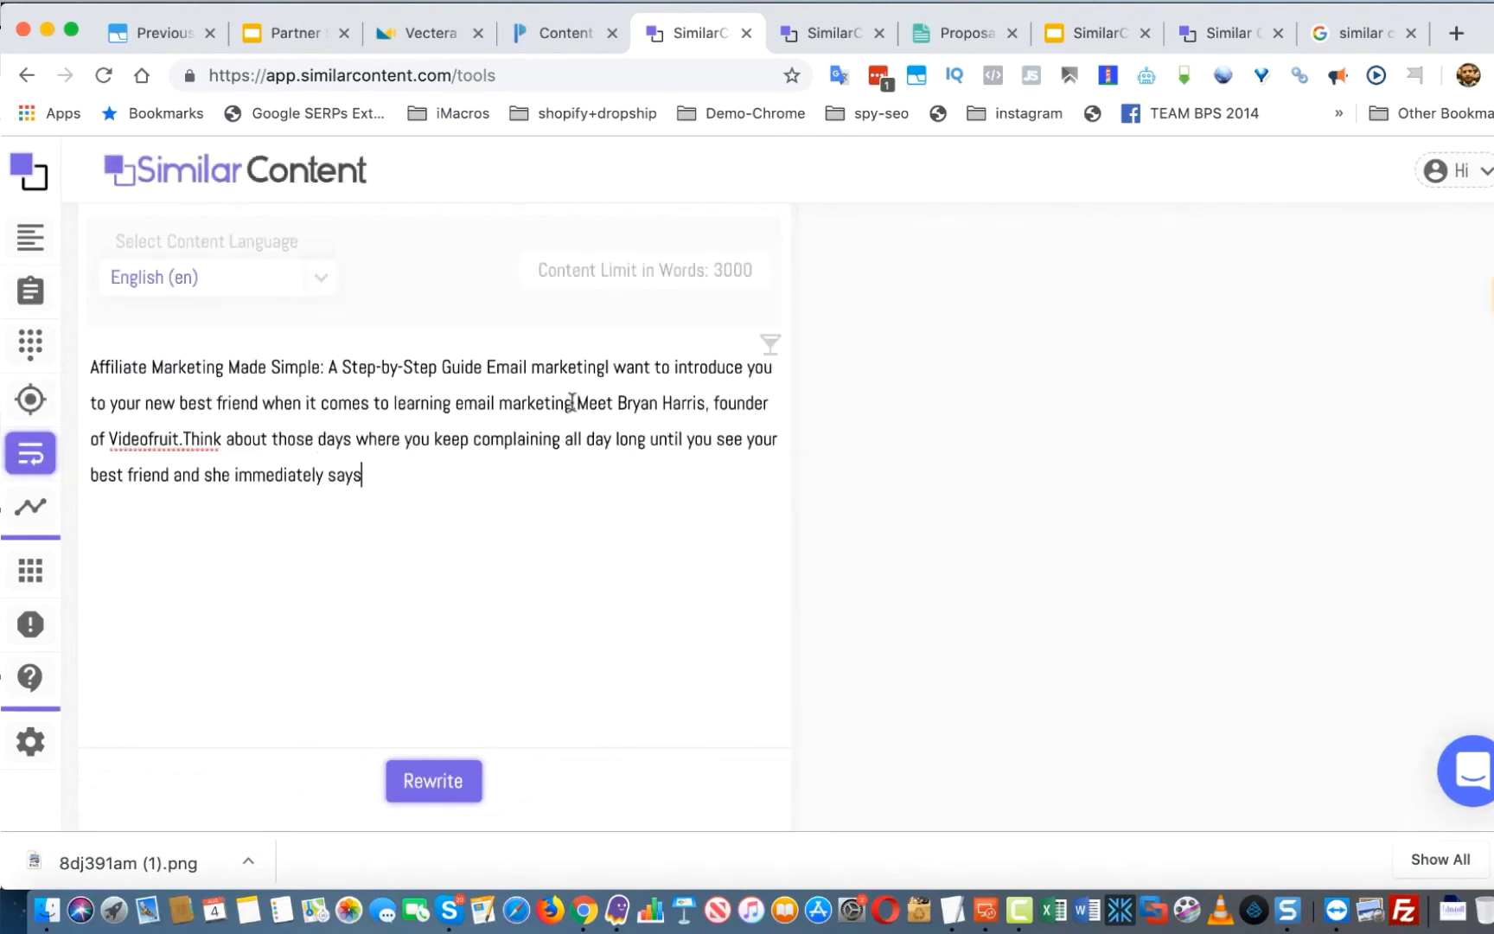
Step: Split the pasted passage into two paragraphs and tidy the blank line between them
{"action": "key", "text": "Return"}
{"action": "key", "text": "Return"}
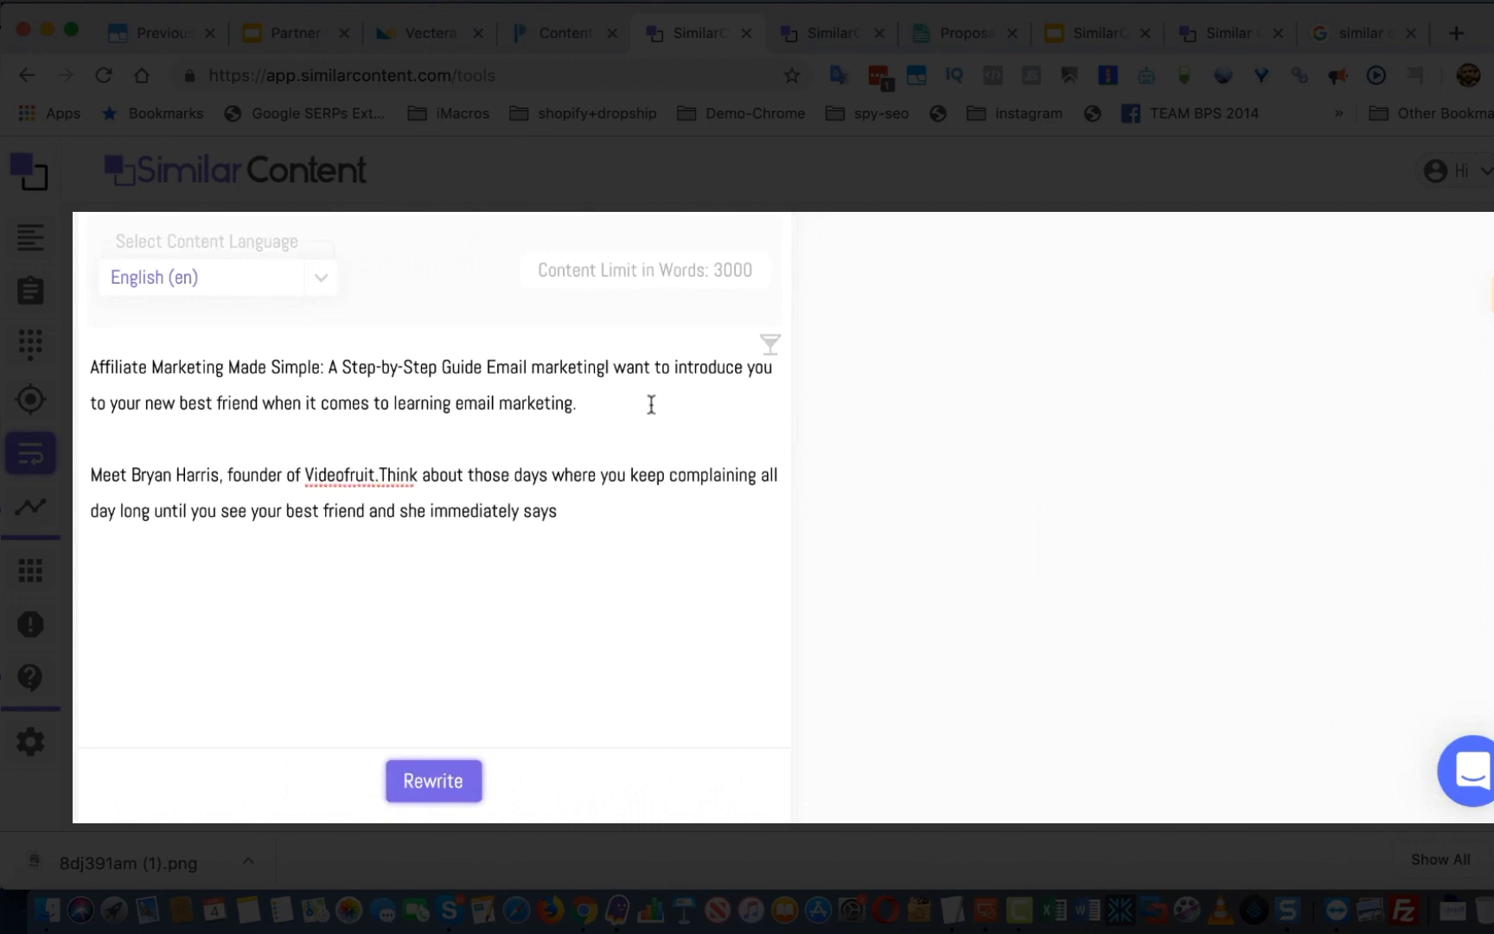
{"action": "triple_click", "coordinate": [517, 364]}
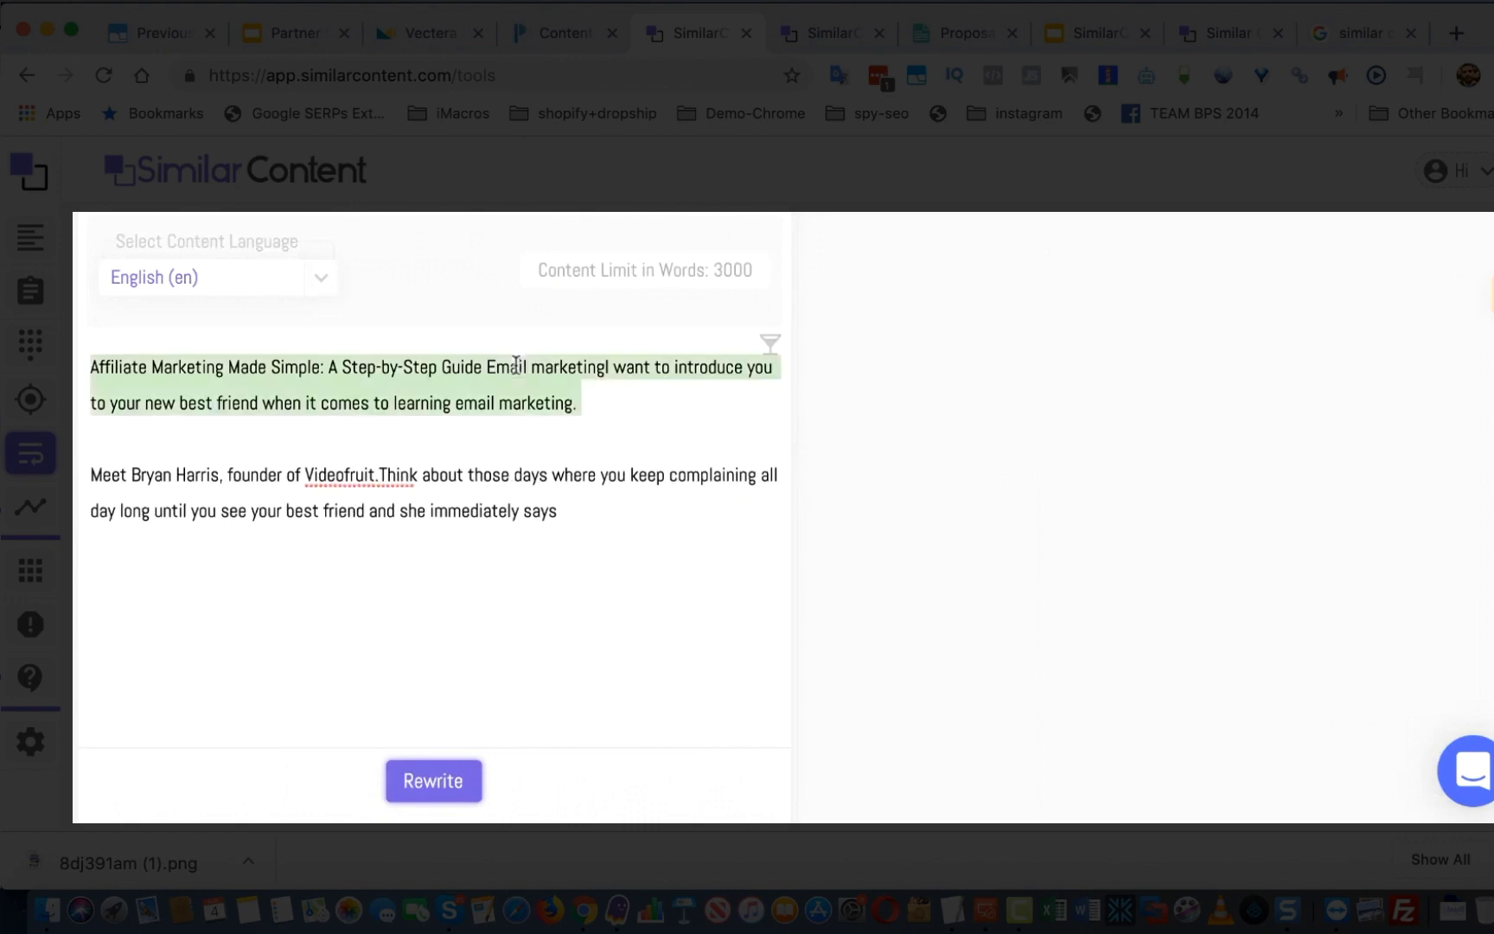
{"action": "left_click", "coordinate": [160, 436]}
{"action": "key", "text": "BackSpace"}
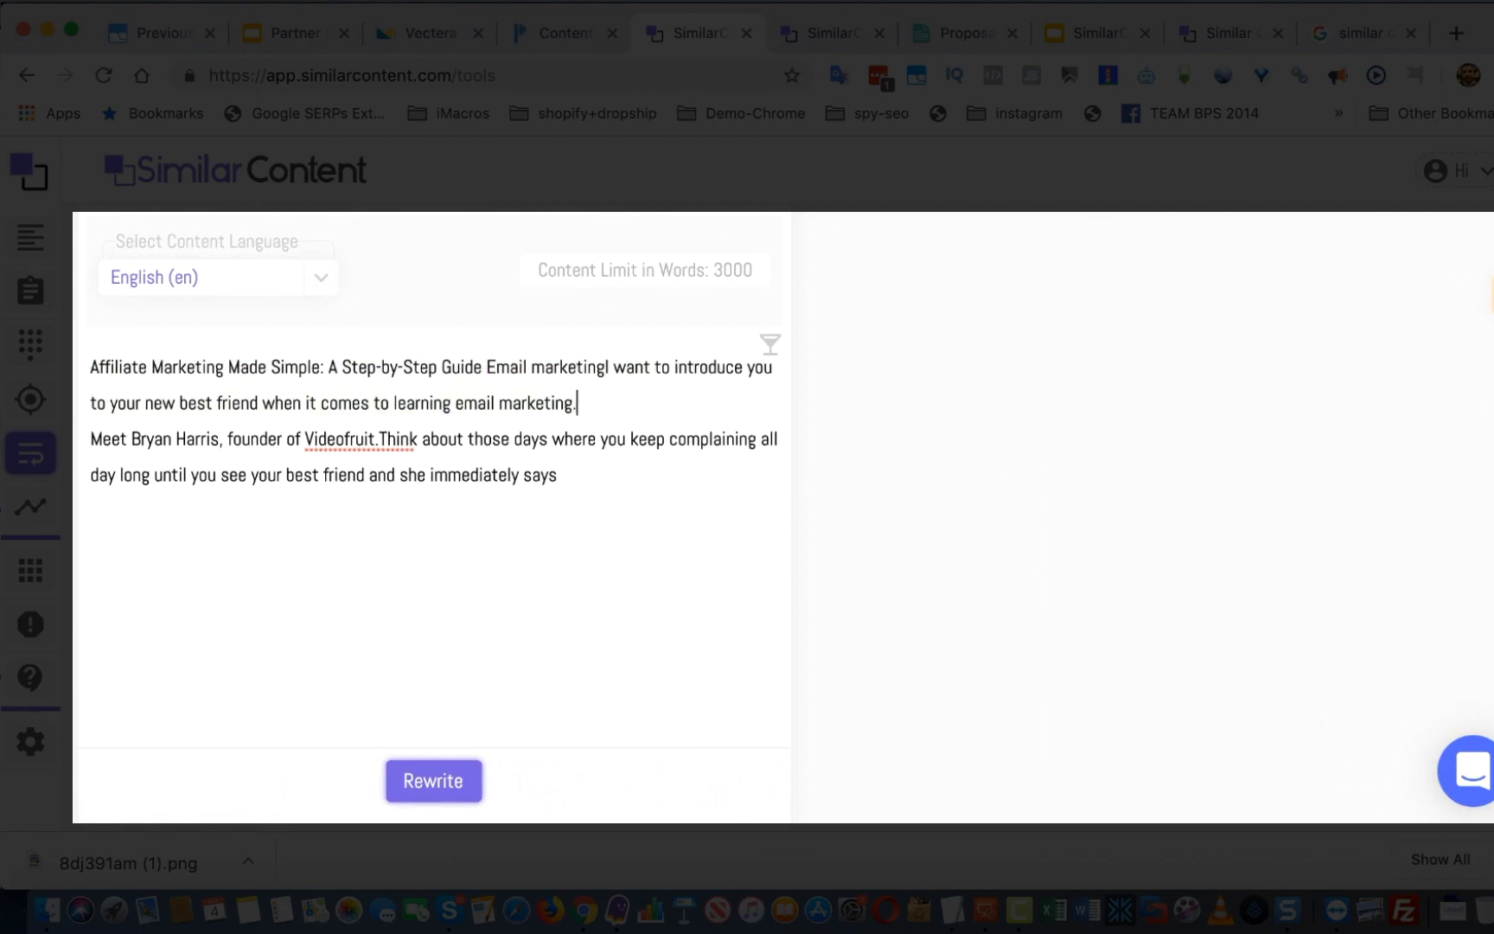
{"action": "key", "text": "Return"}
{"action": "key", "text": "BackSpace"}
Step: Rewrite the passage and type test text 'dsfdsf' into the rewritten output
{"action": "left_click", "coordinate": [445, 781]}
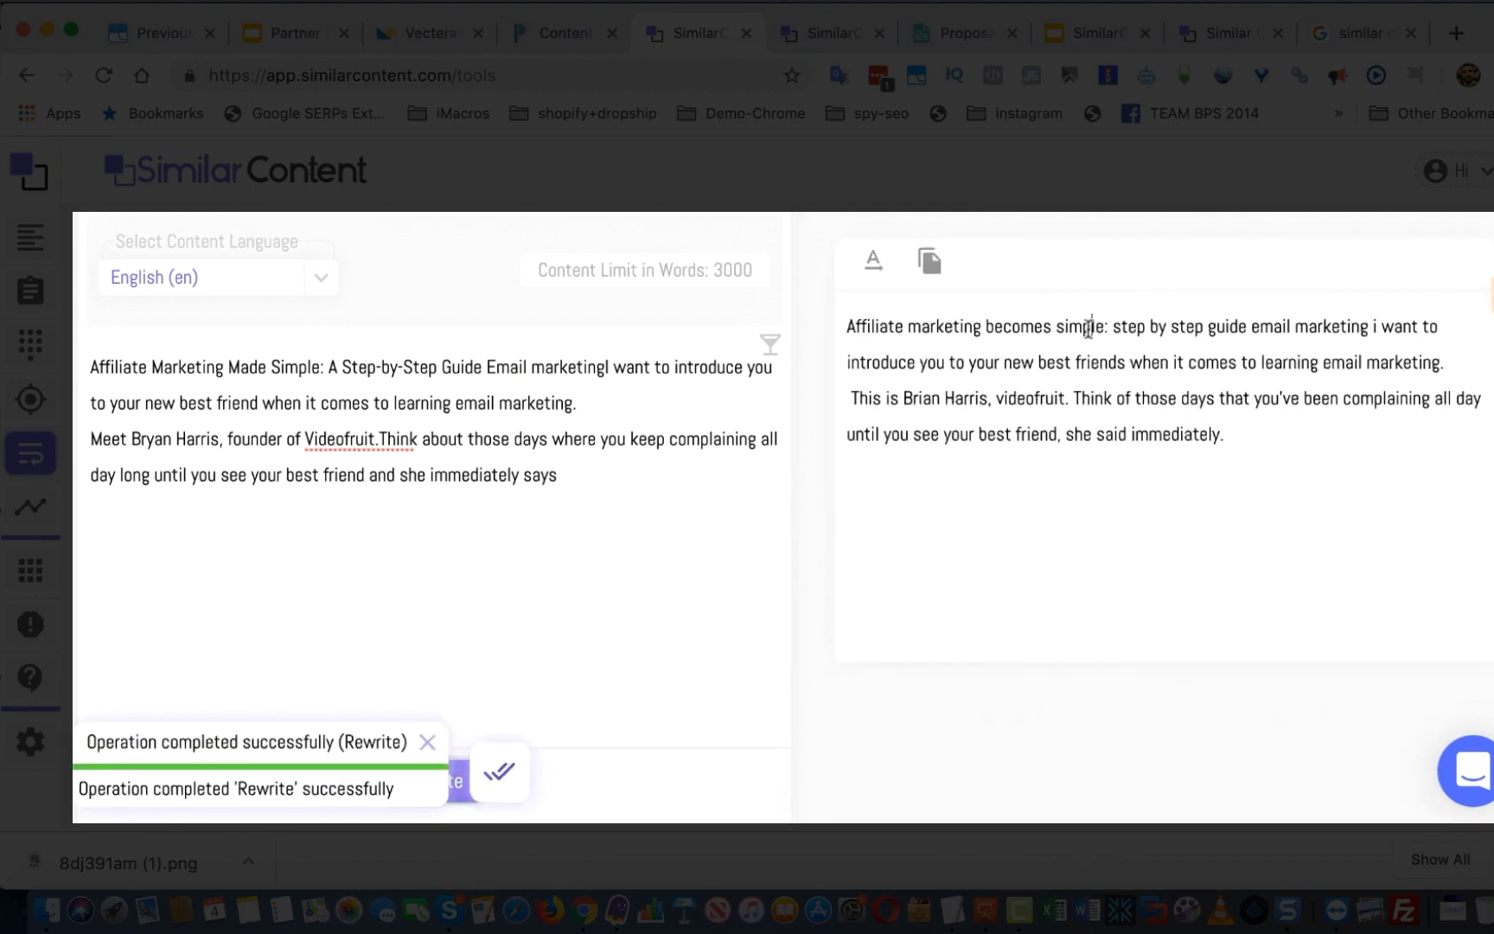
{"action": "left_click", "coordinate": [1088, 327]}
{"action": "type", "text": "dsfdsf"}
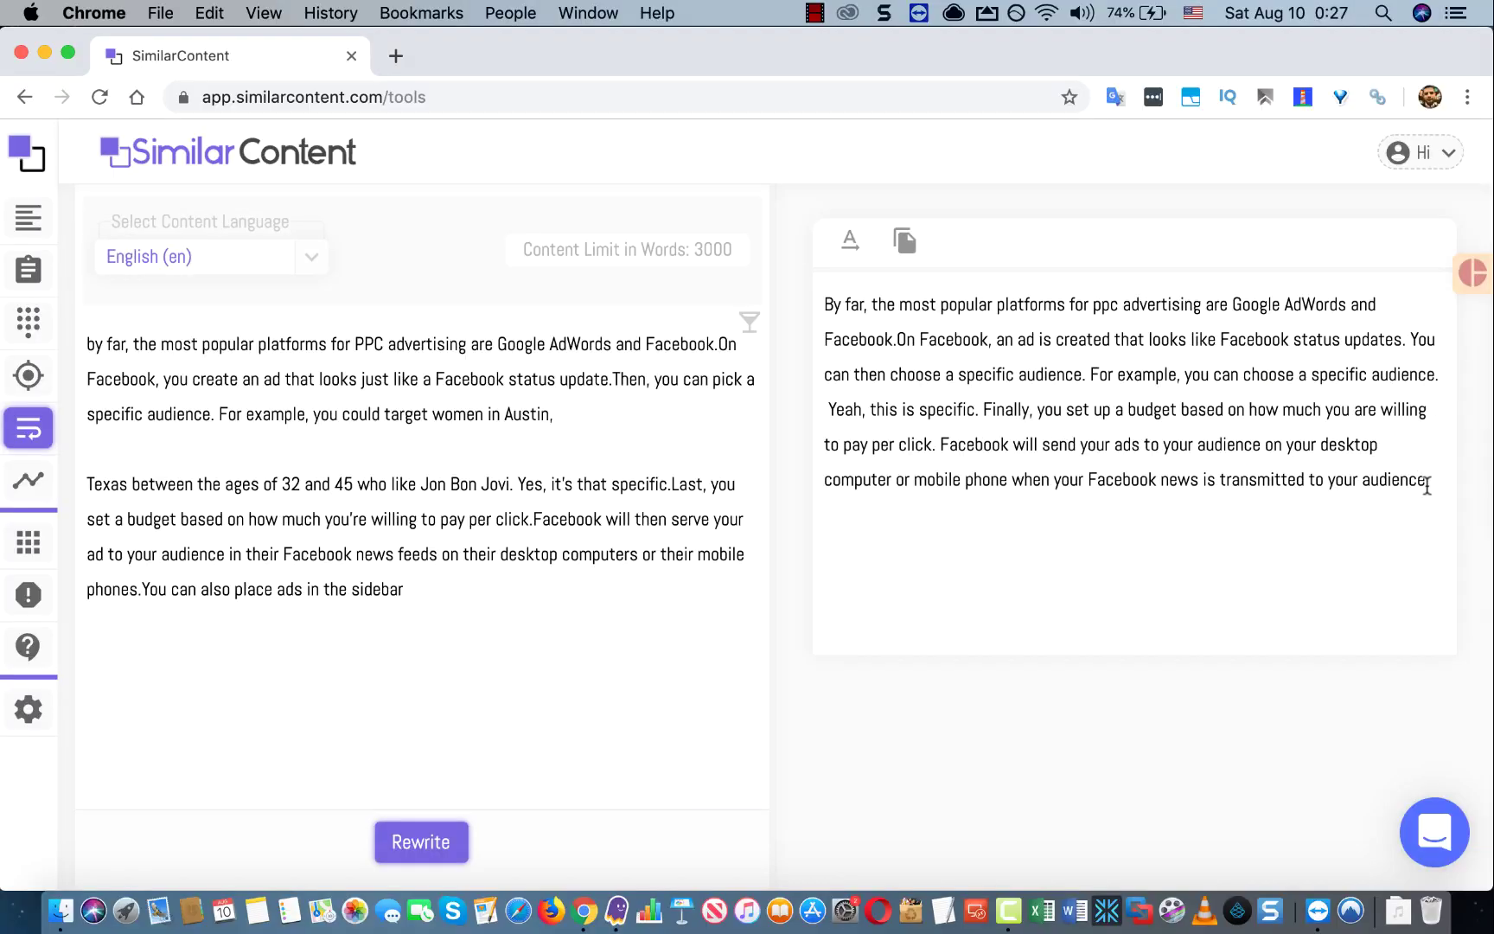
Step: Load today's trending keywords for the United States
{"action": "left_click", "coordinate": [29, 480]}
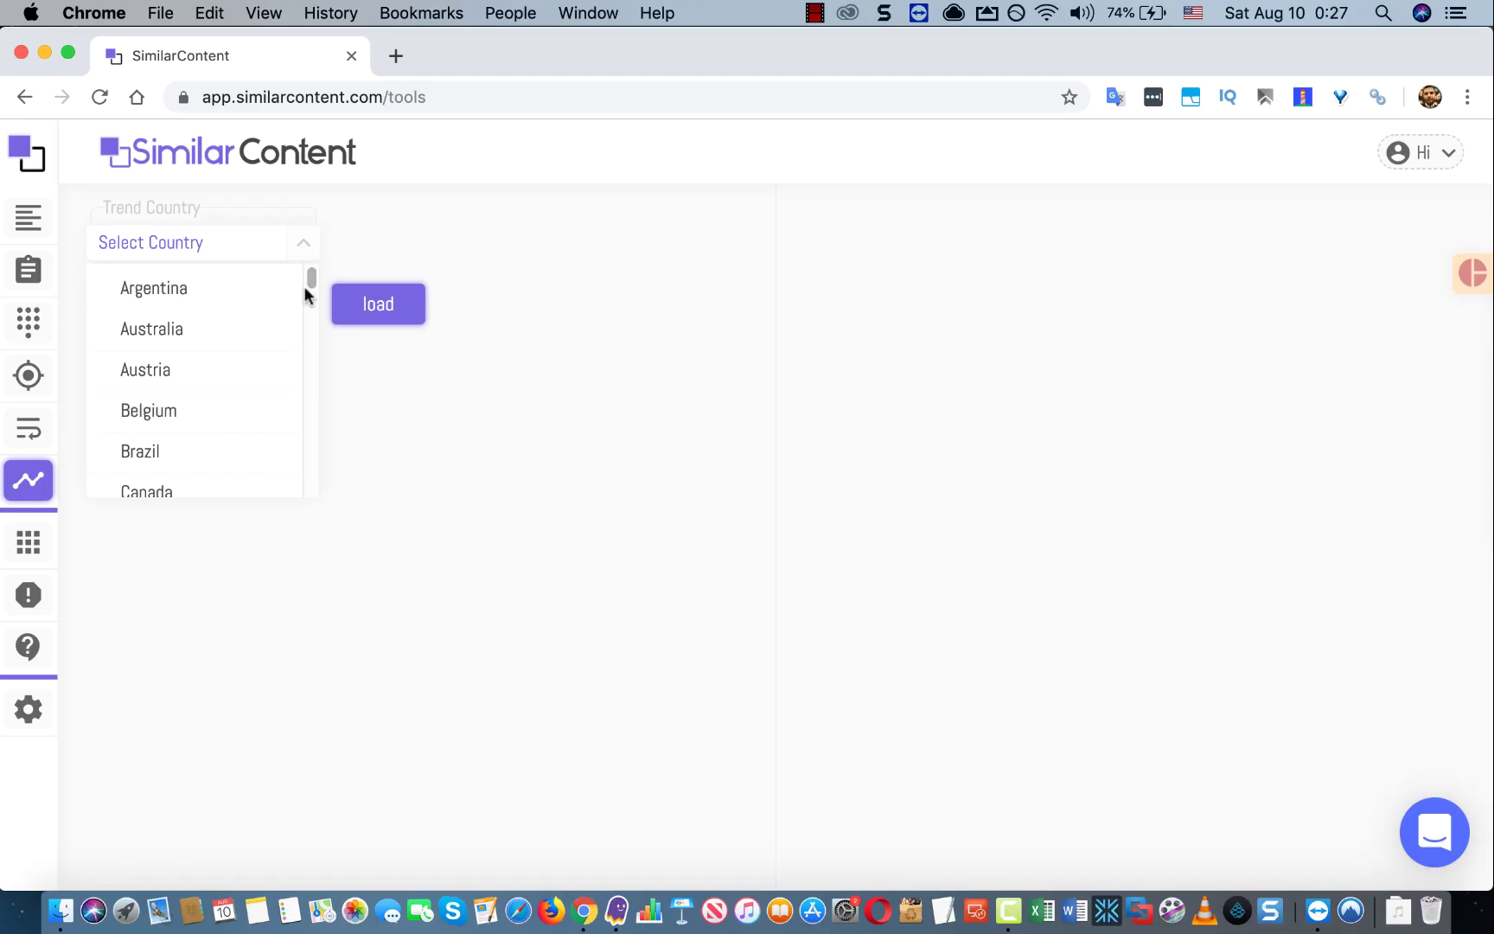
{"action": "left_click_drag", "start_coordinate": [306, 281], "coordinate": [307, 484]}
{"action": "left_click", "coordinate": [185, 435]}
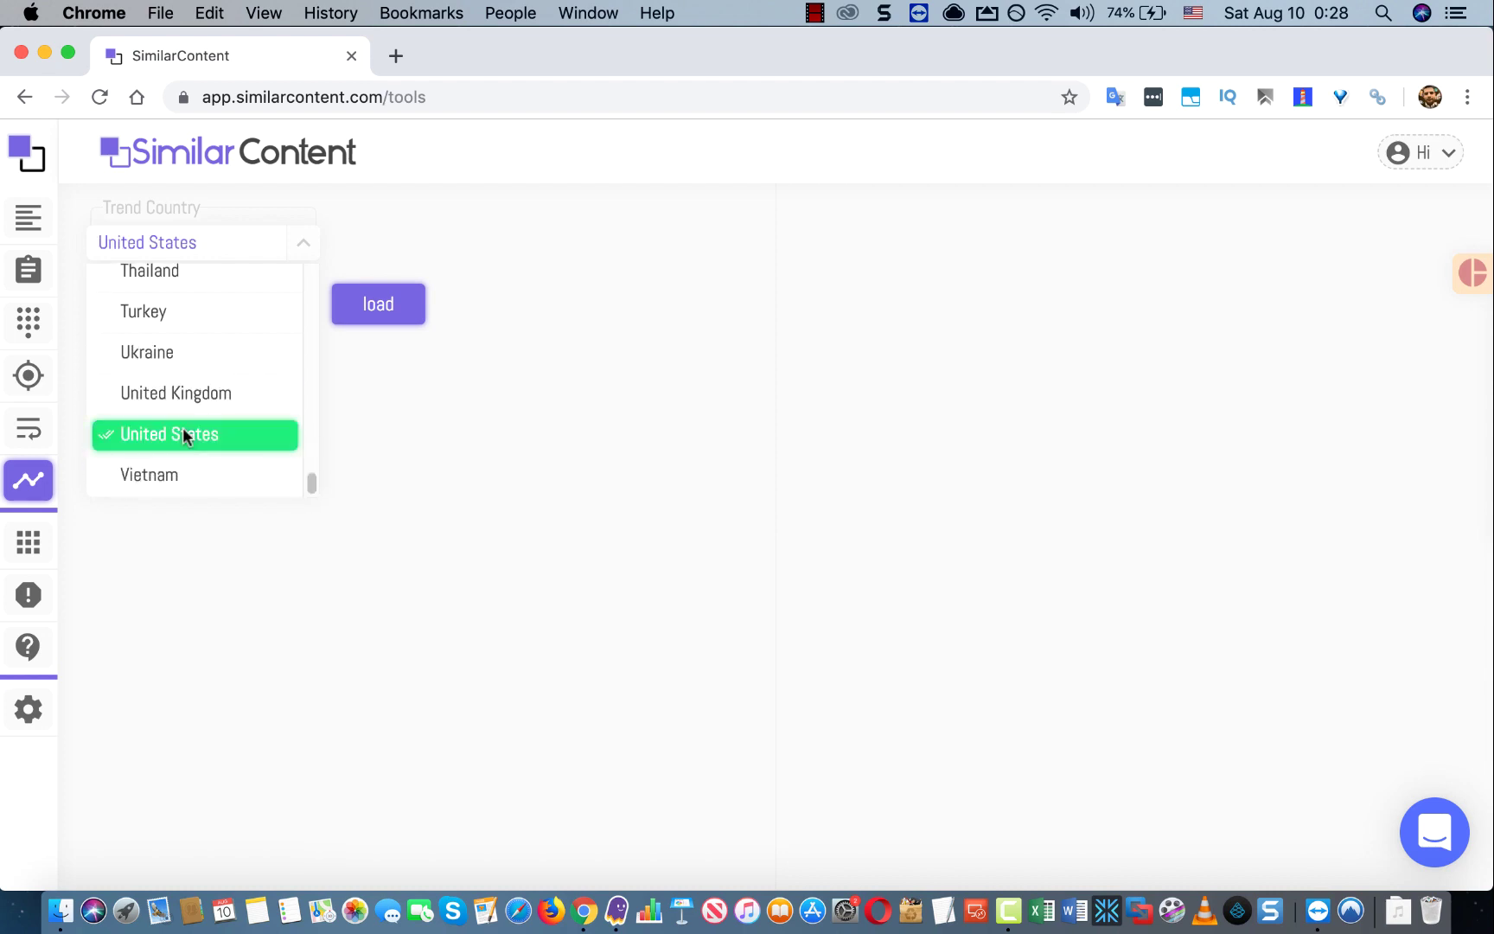
{"action": "left_click", "coordinate": [390, 305]}
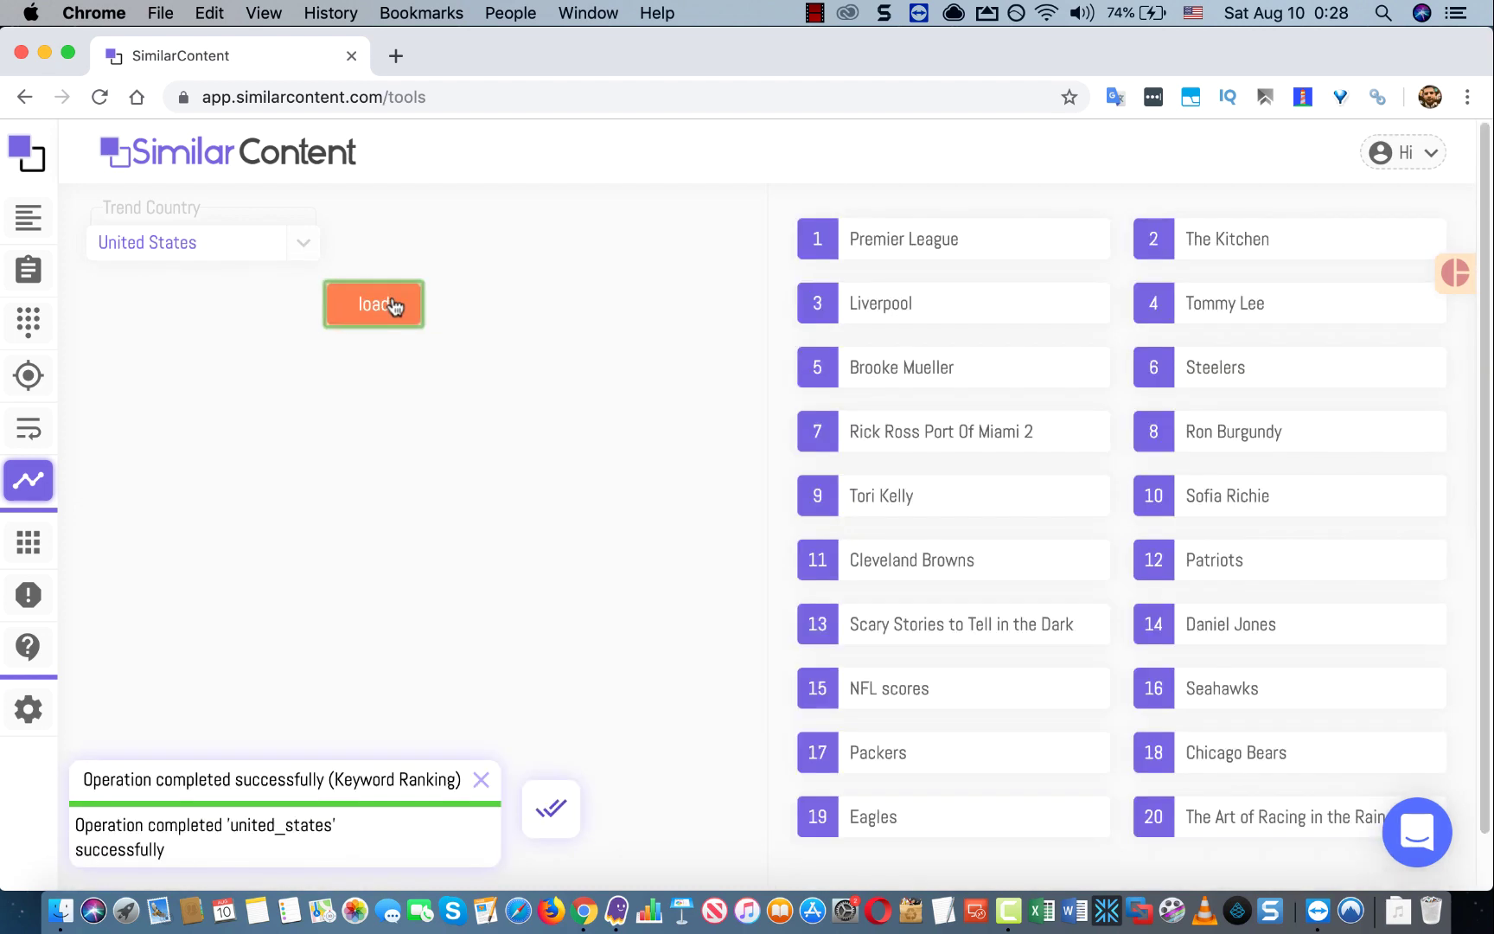
Step: Switch the trend country to United Kingdom and load its trending keywords
{"action": "left_click", "coordinate": [246, 252]}
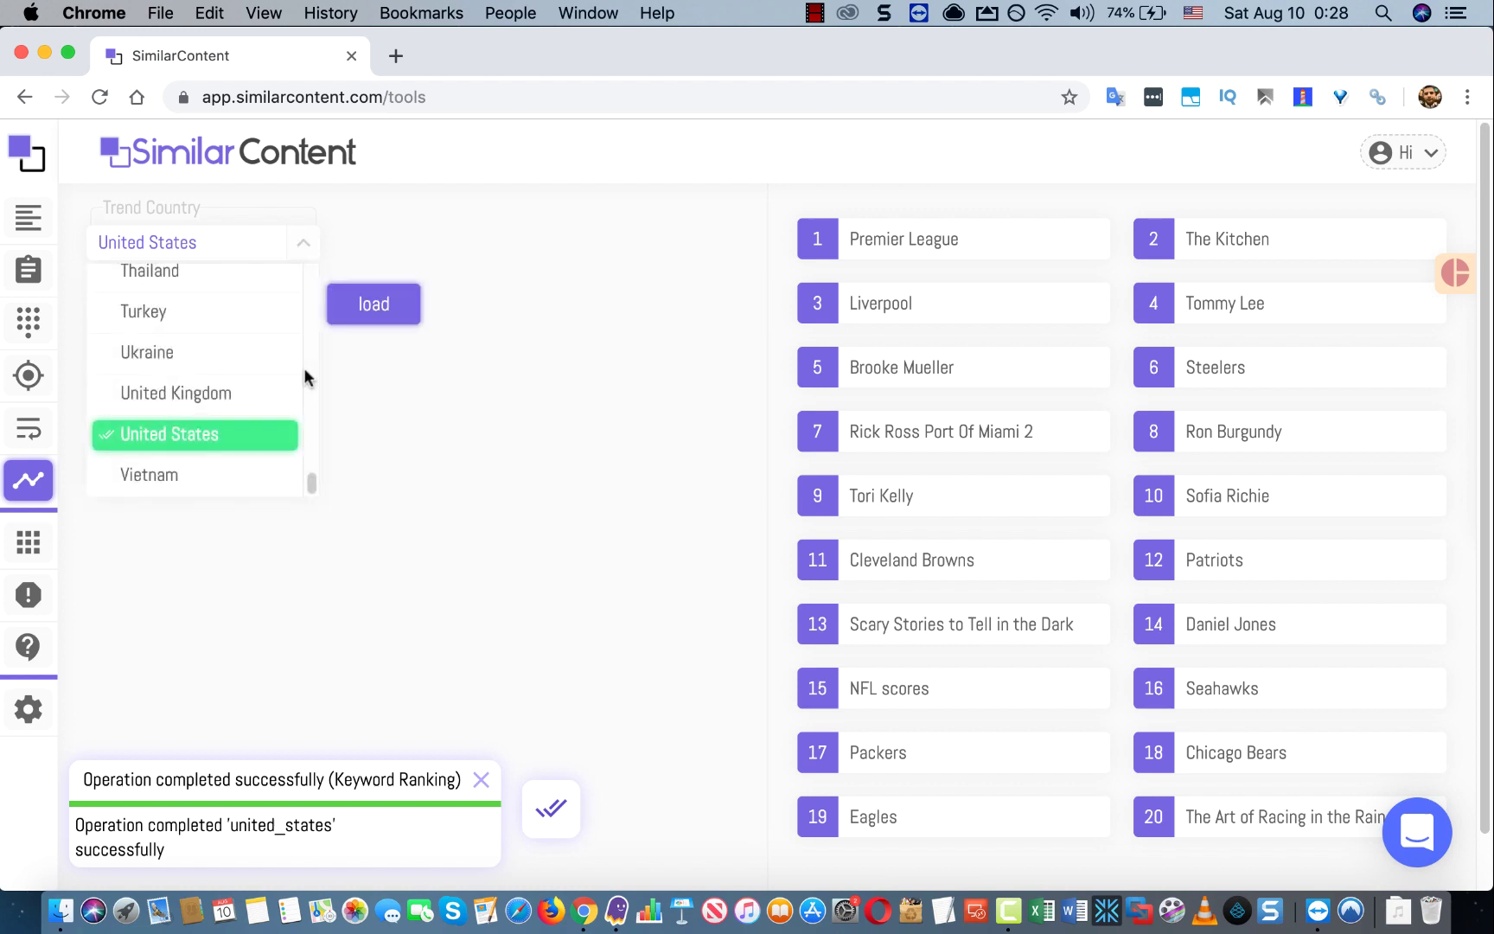
{"action": "left_click", "coordinate": [230, 396]}
{"action": "left_click", "coordinate": [358, 313]}
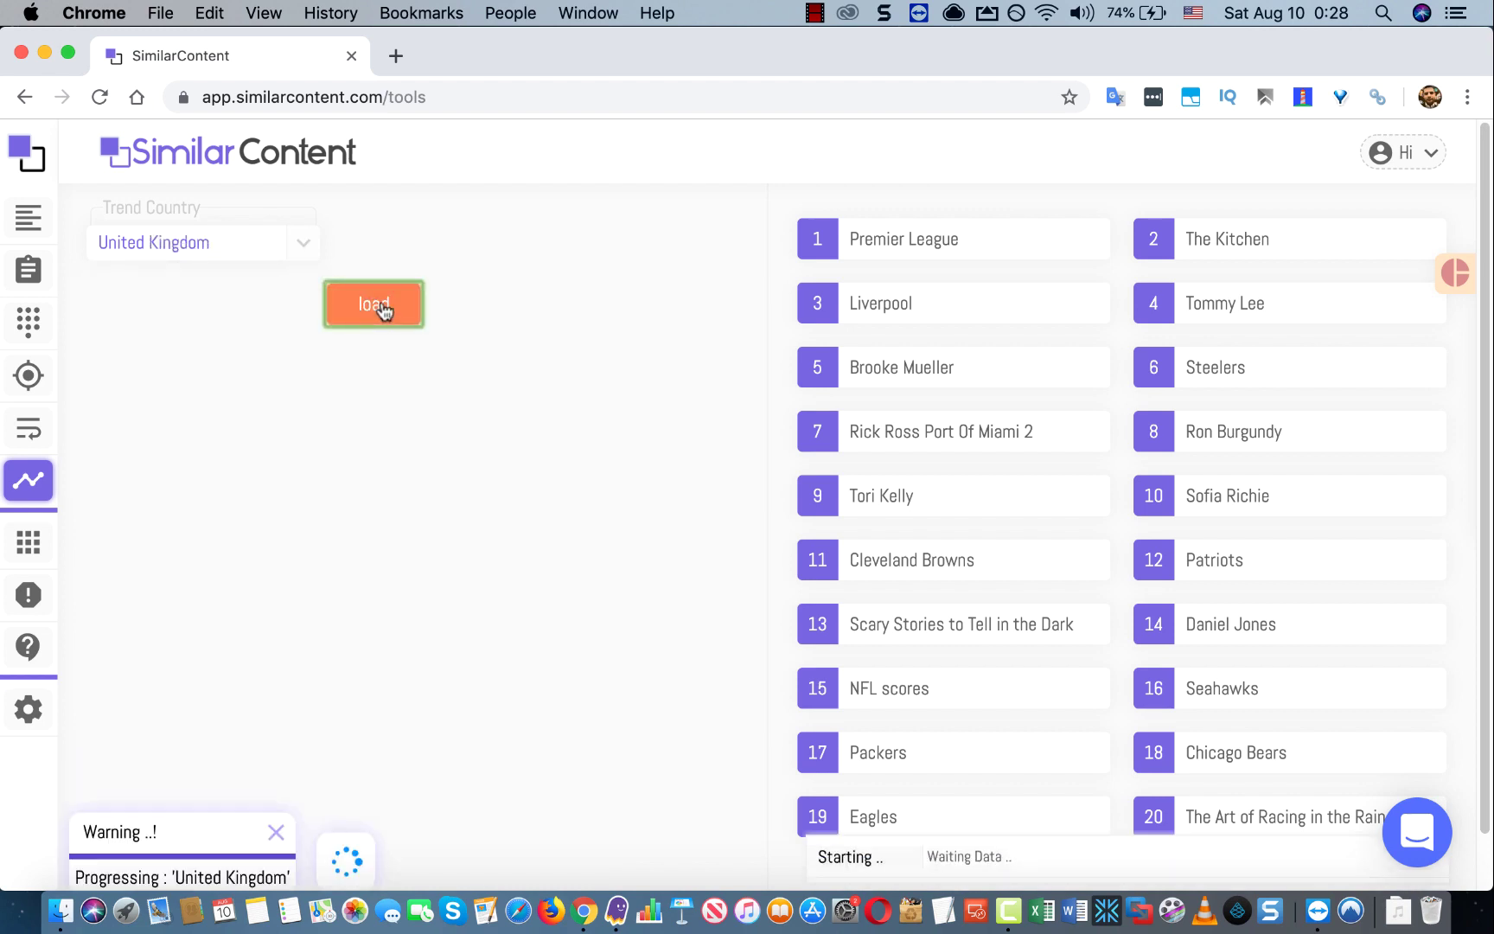
{"action": "left_click_drag", "start_coordinate": [951, 245], "coordinate": [832, 307]}
{"action": "left_click", "coordinate": [685, 350]}
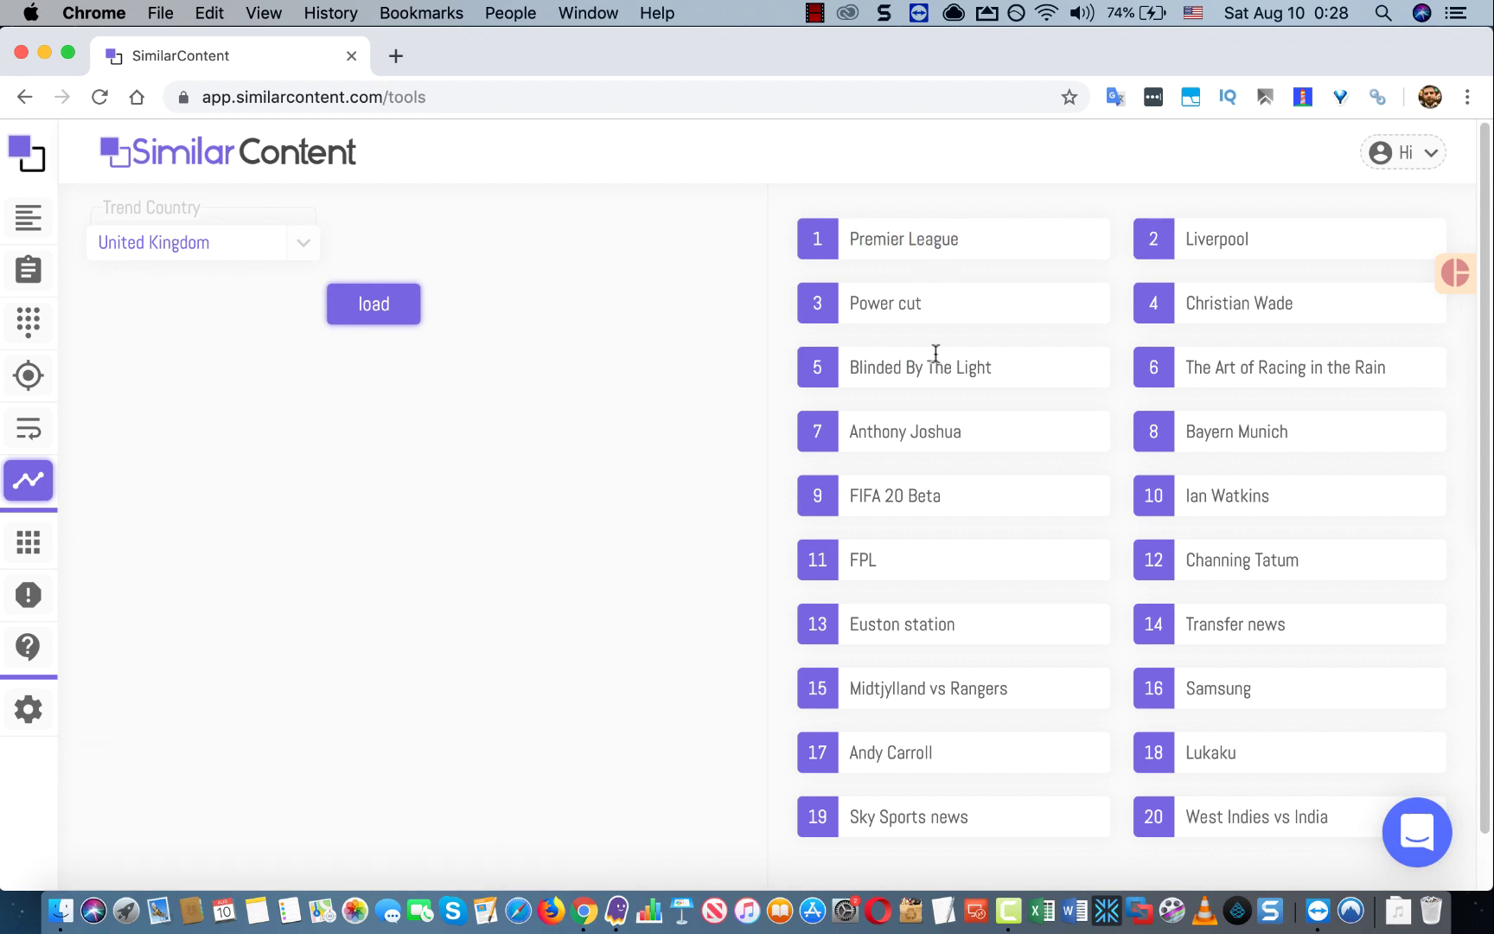
Step: Open the keyword history list from the dashboard, dismiss the translate offer, and return to tools
{"action": "left_click", "coordinate": [35, 540]}
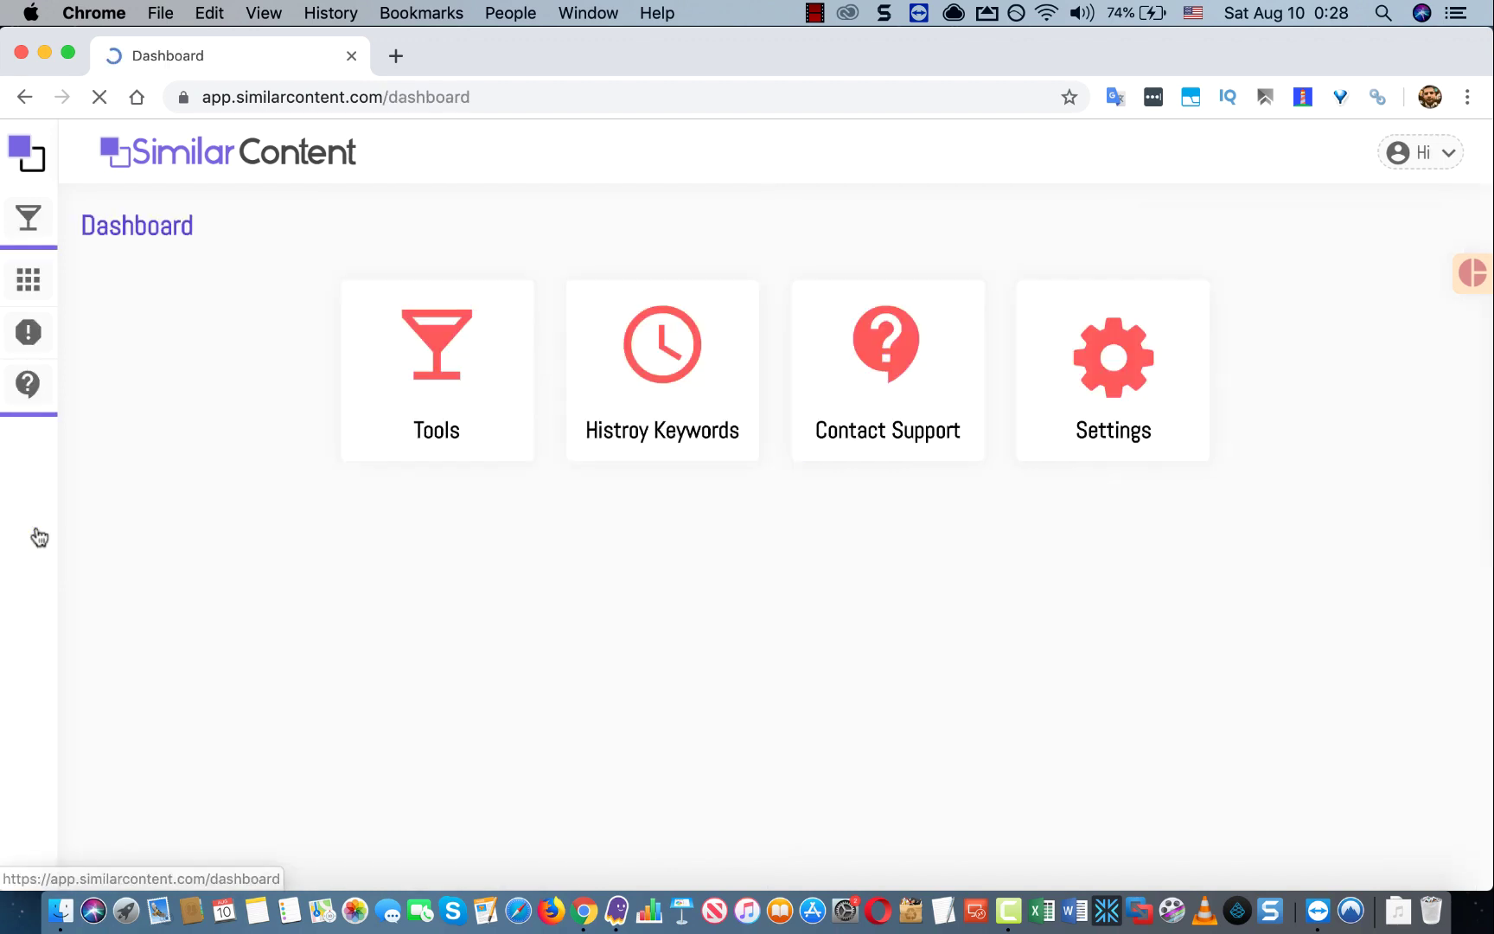
{"action": "left_click", "coordinate": [632, 398]}
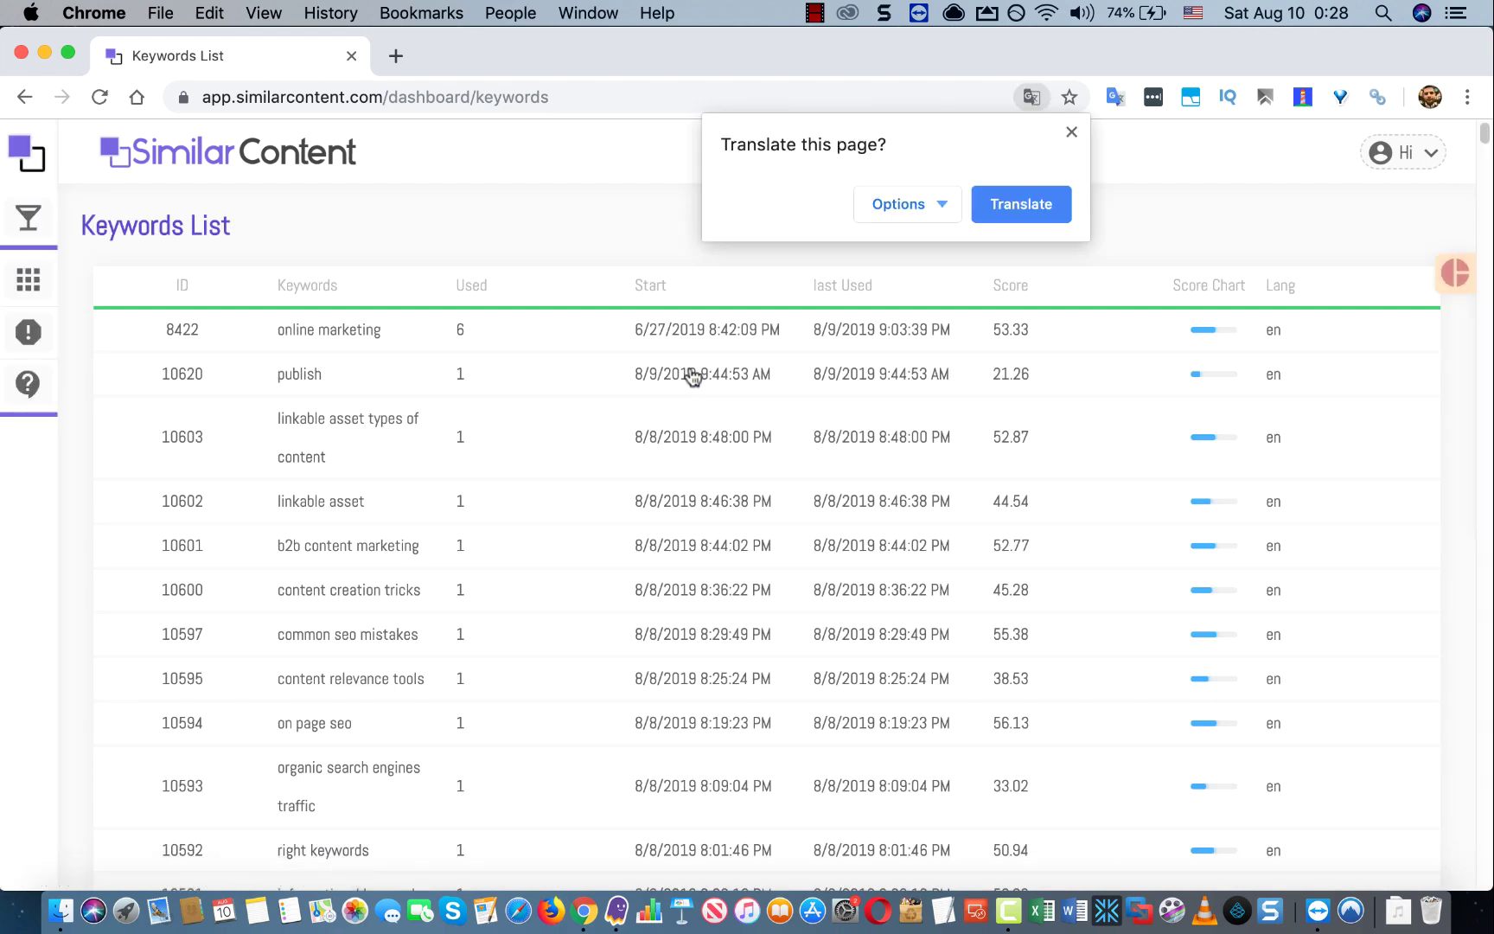
{"action": "left_click", "coordinate": [1071, 132]}
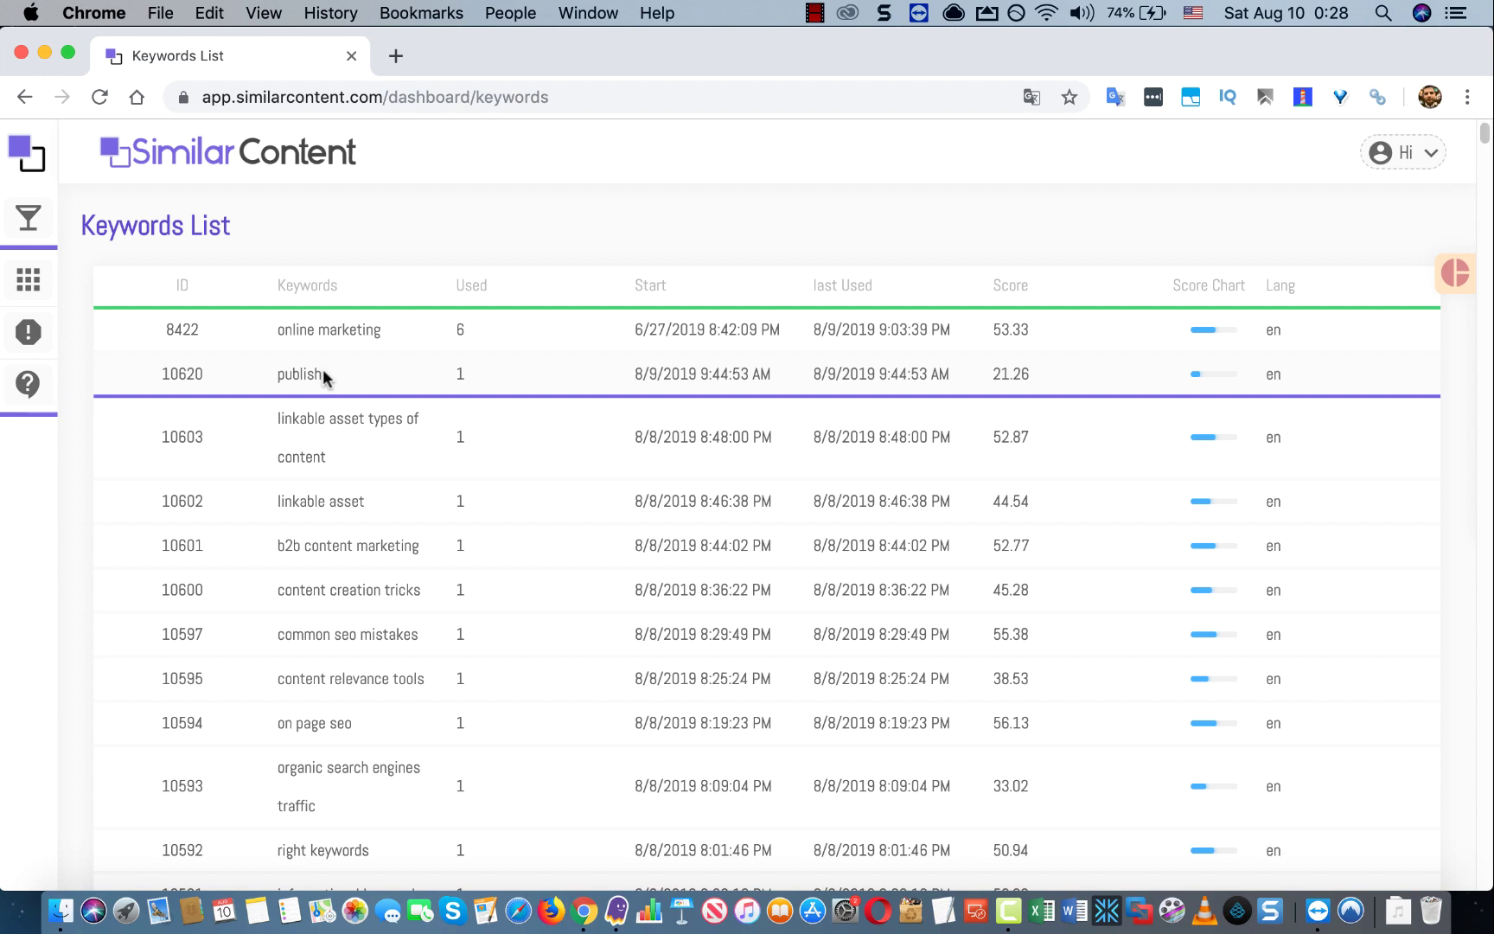
{"action": "left_click", "coordinate": [24, 177]}
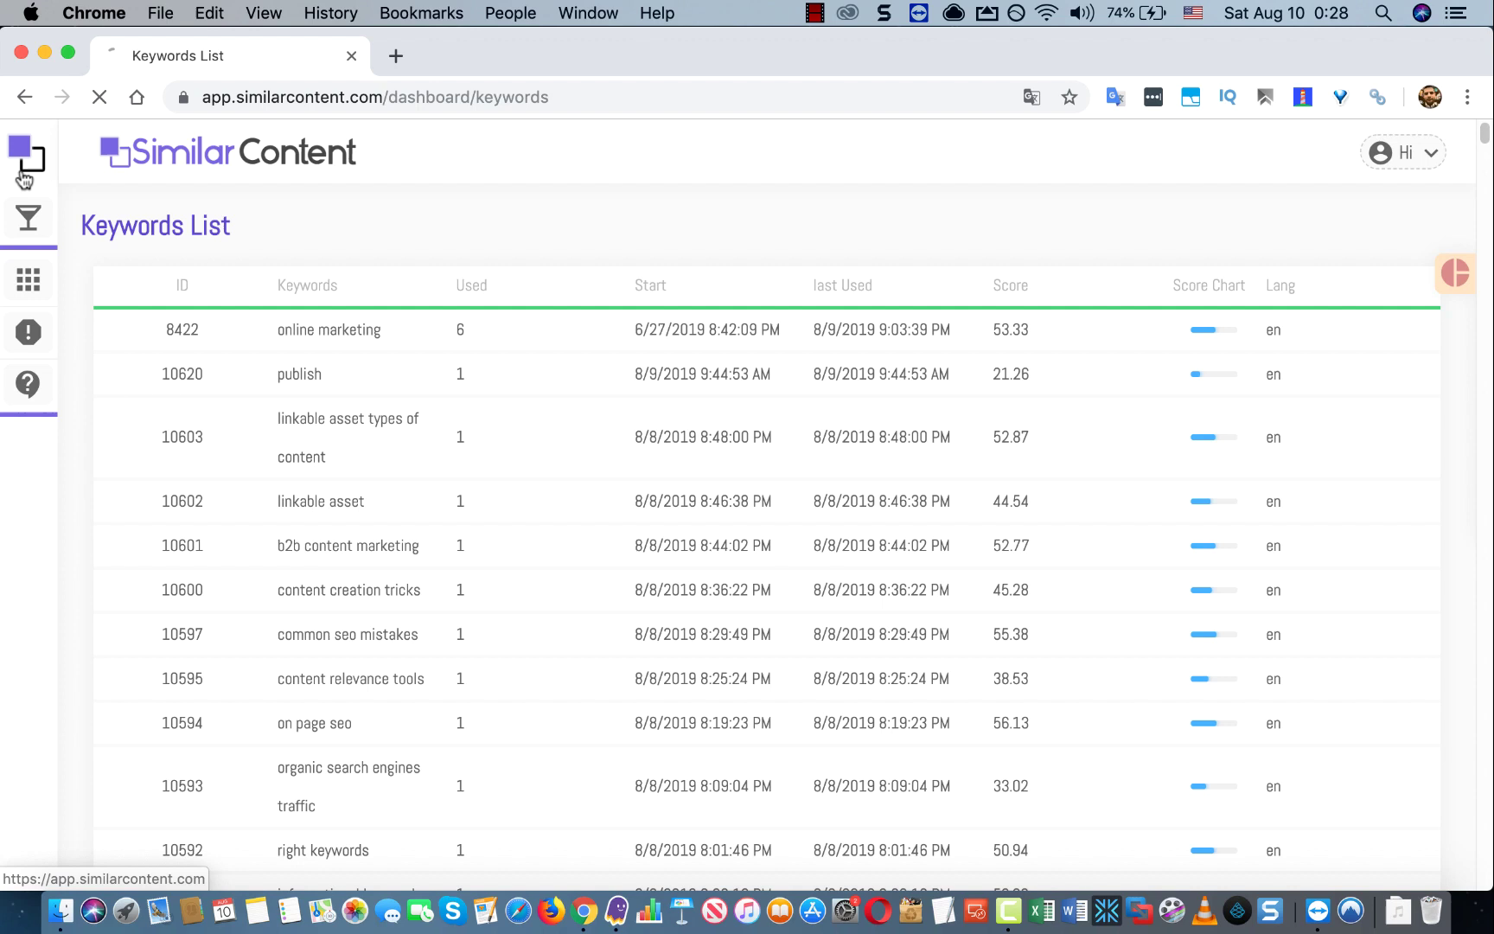